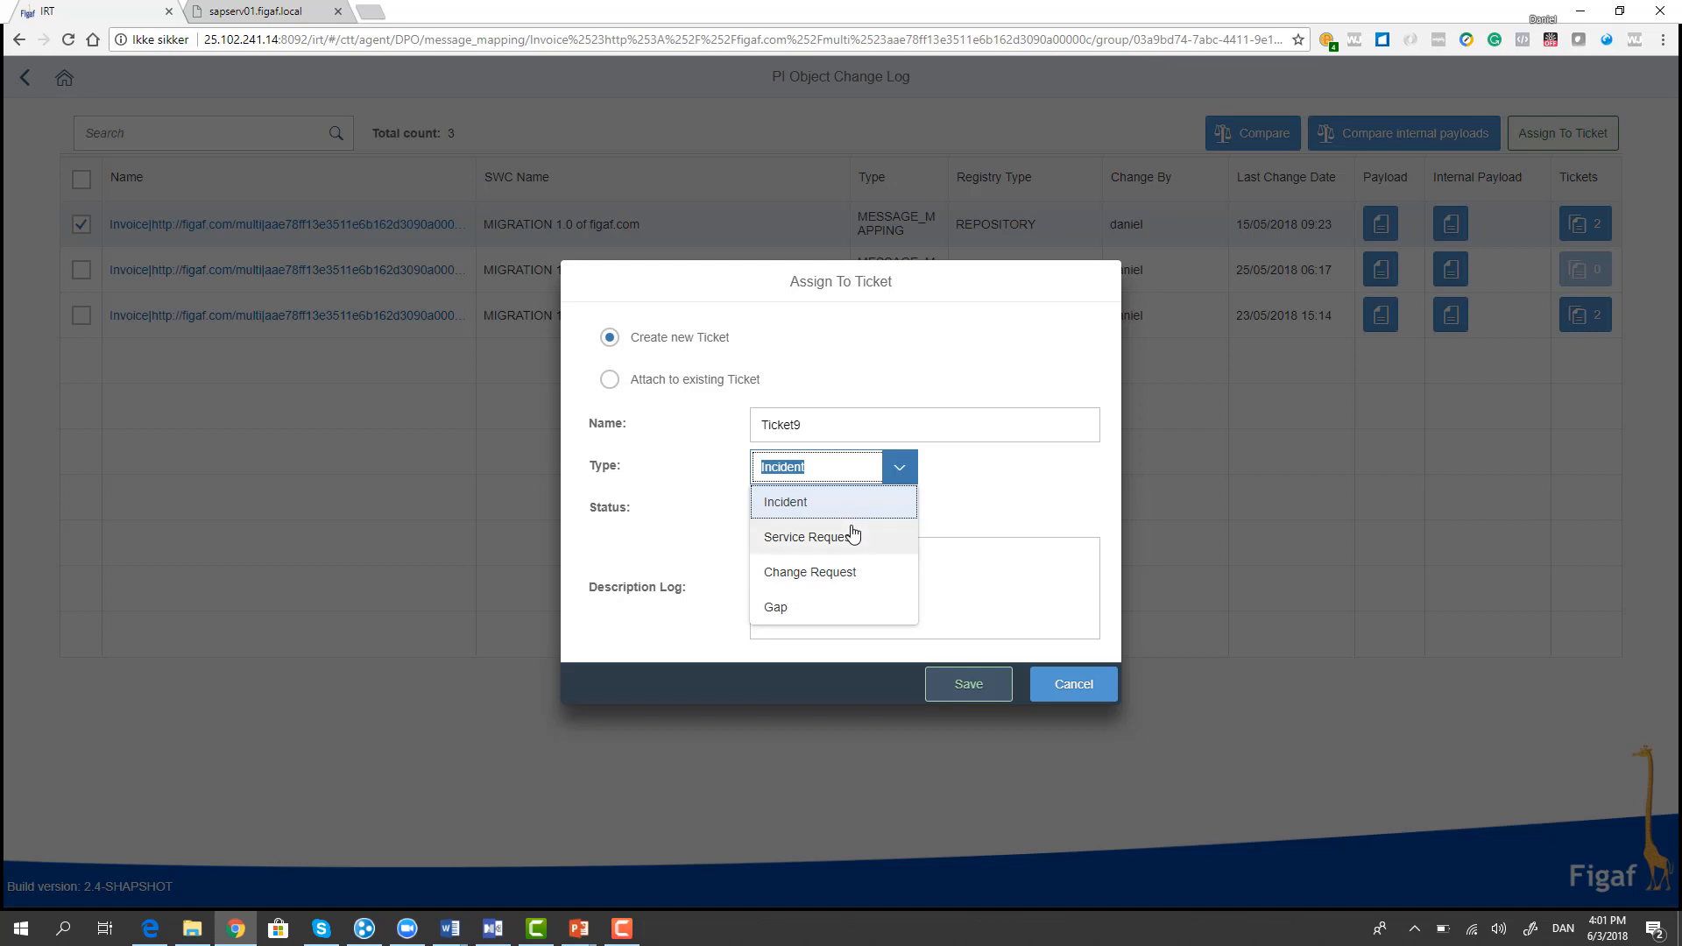
Set the new ticket Ticket9's type to Incident and its status to In Progress
{"action": "left_click", "coordinate": [837, 511]}
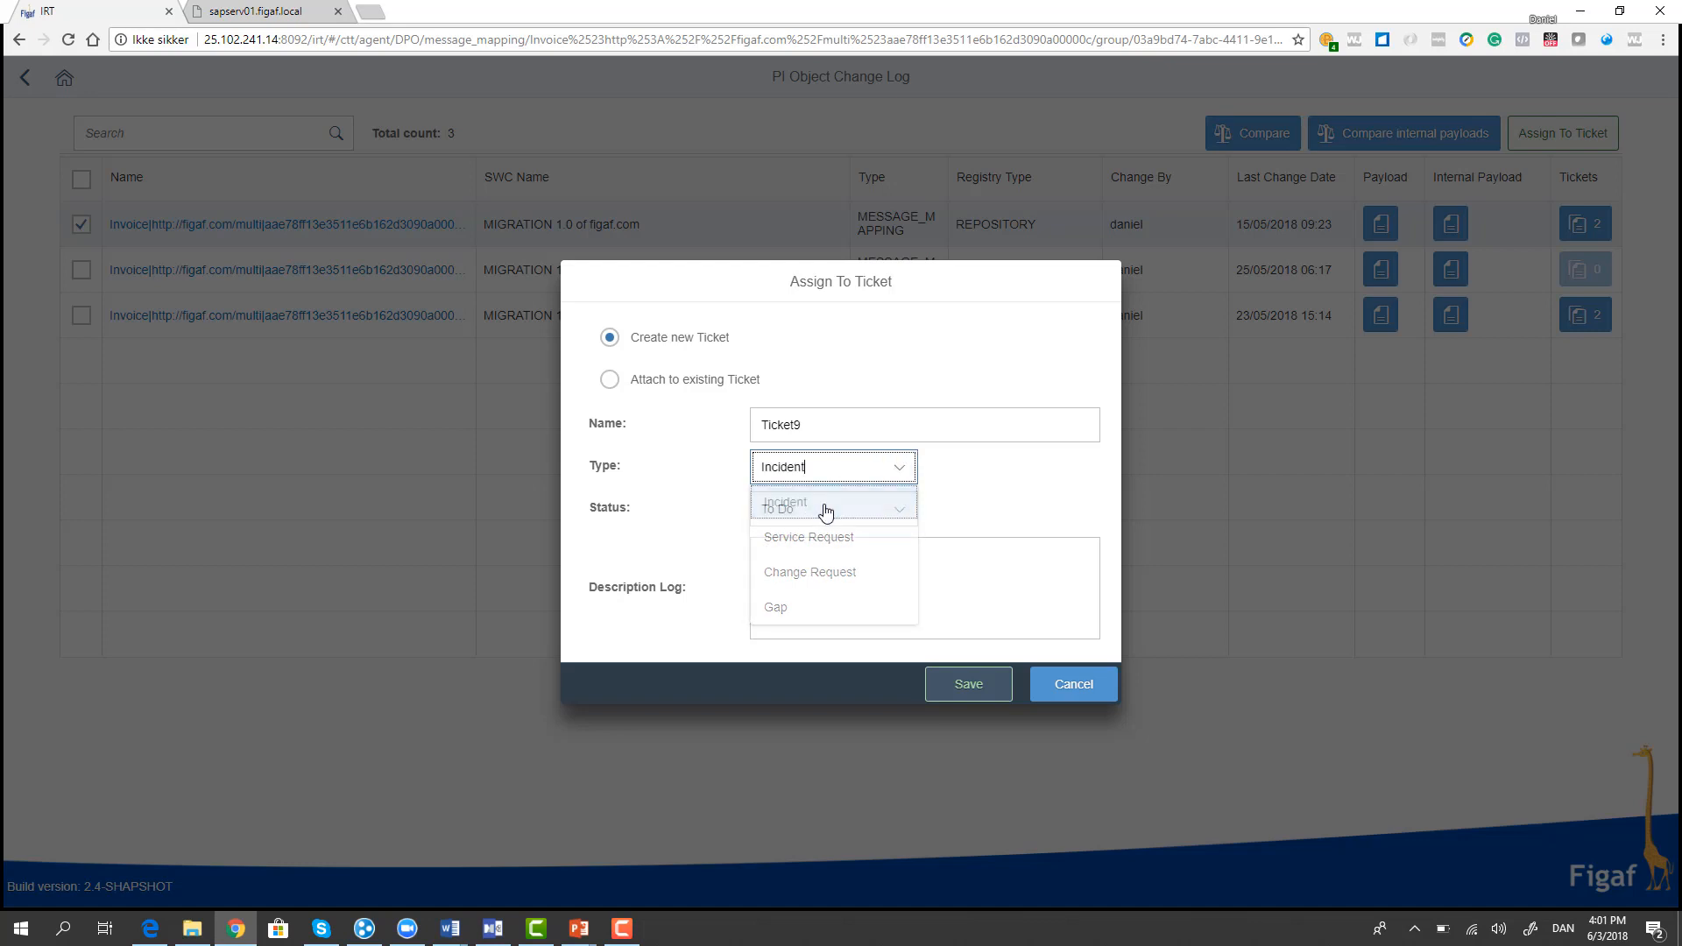
{"action": "left_click", "coordinate": [853, 515]}
{"action": "left_click", "coordinate": [905, 518]}
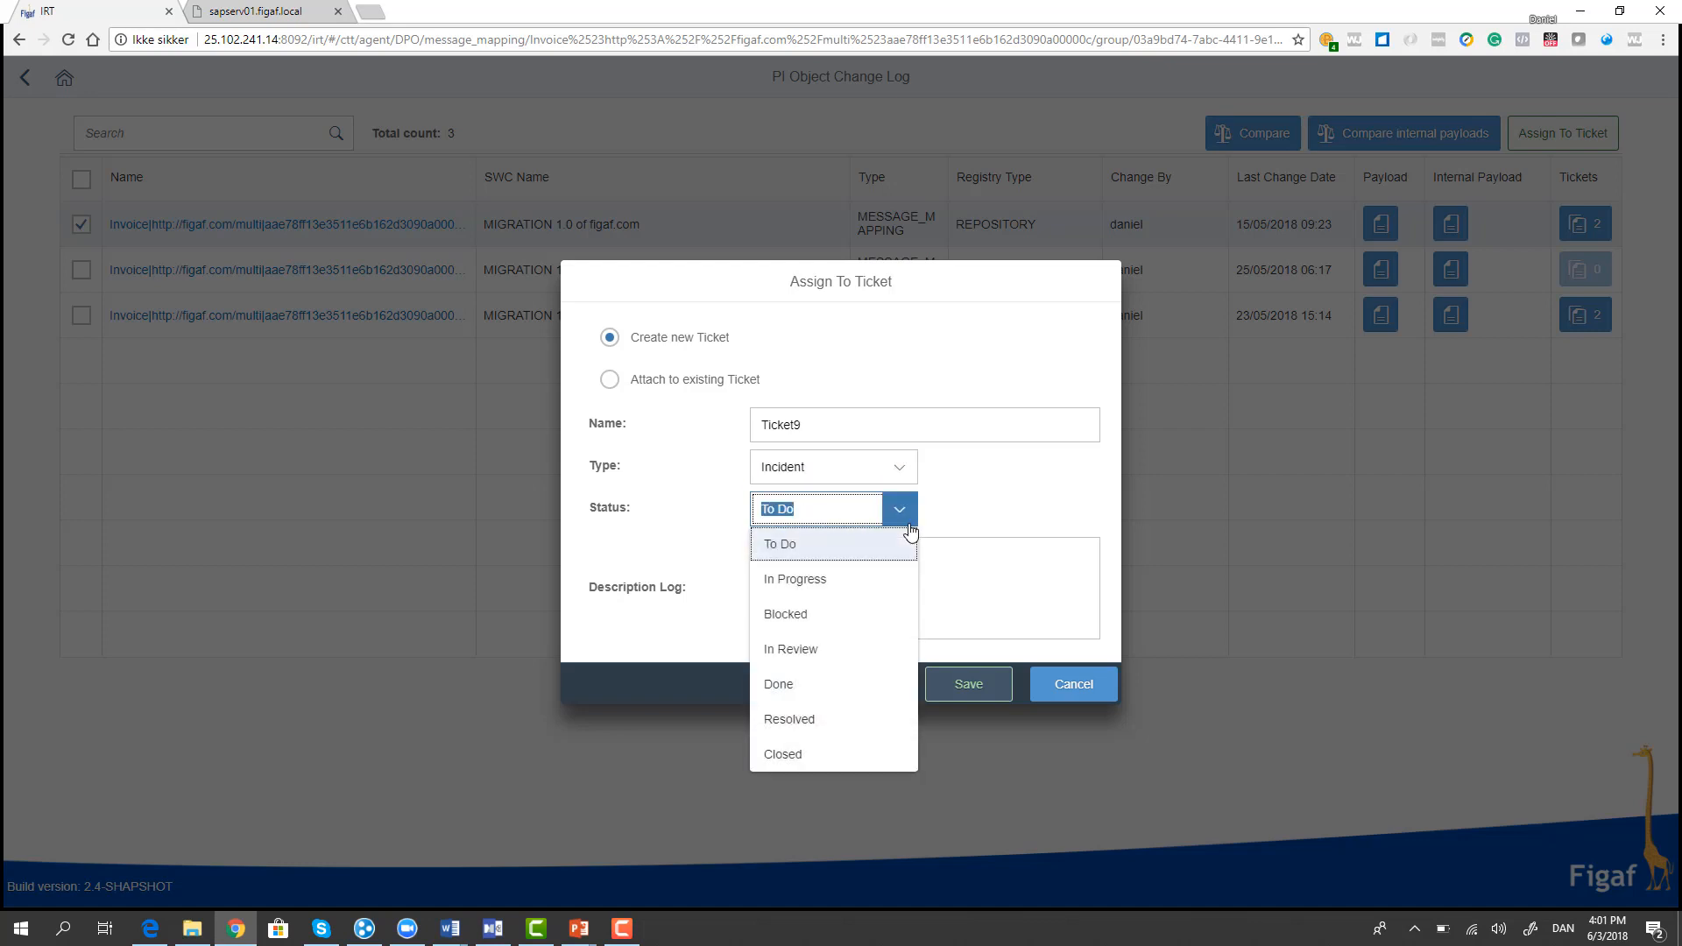
{"action": "left_click", "coordinate": [838, 583]}
Enter the description log "Wokring on message mapping" and save the new ticket
{"action": "left_click", "coordinate": [838, 578]}
{"action": "type", "text": "W"}
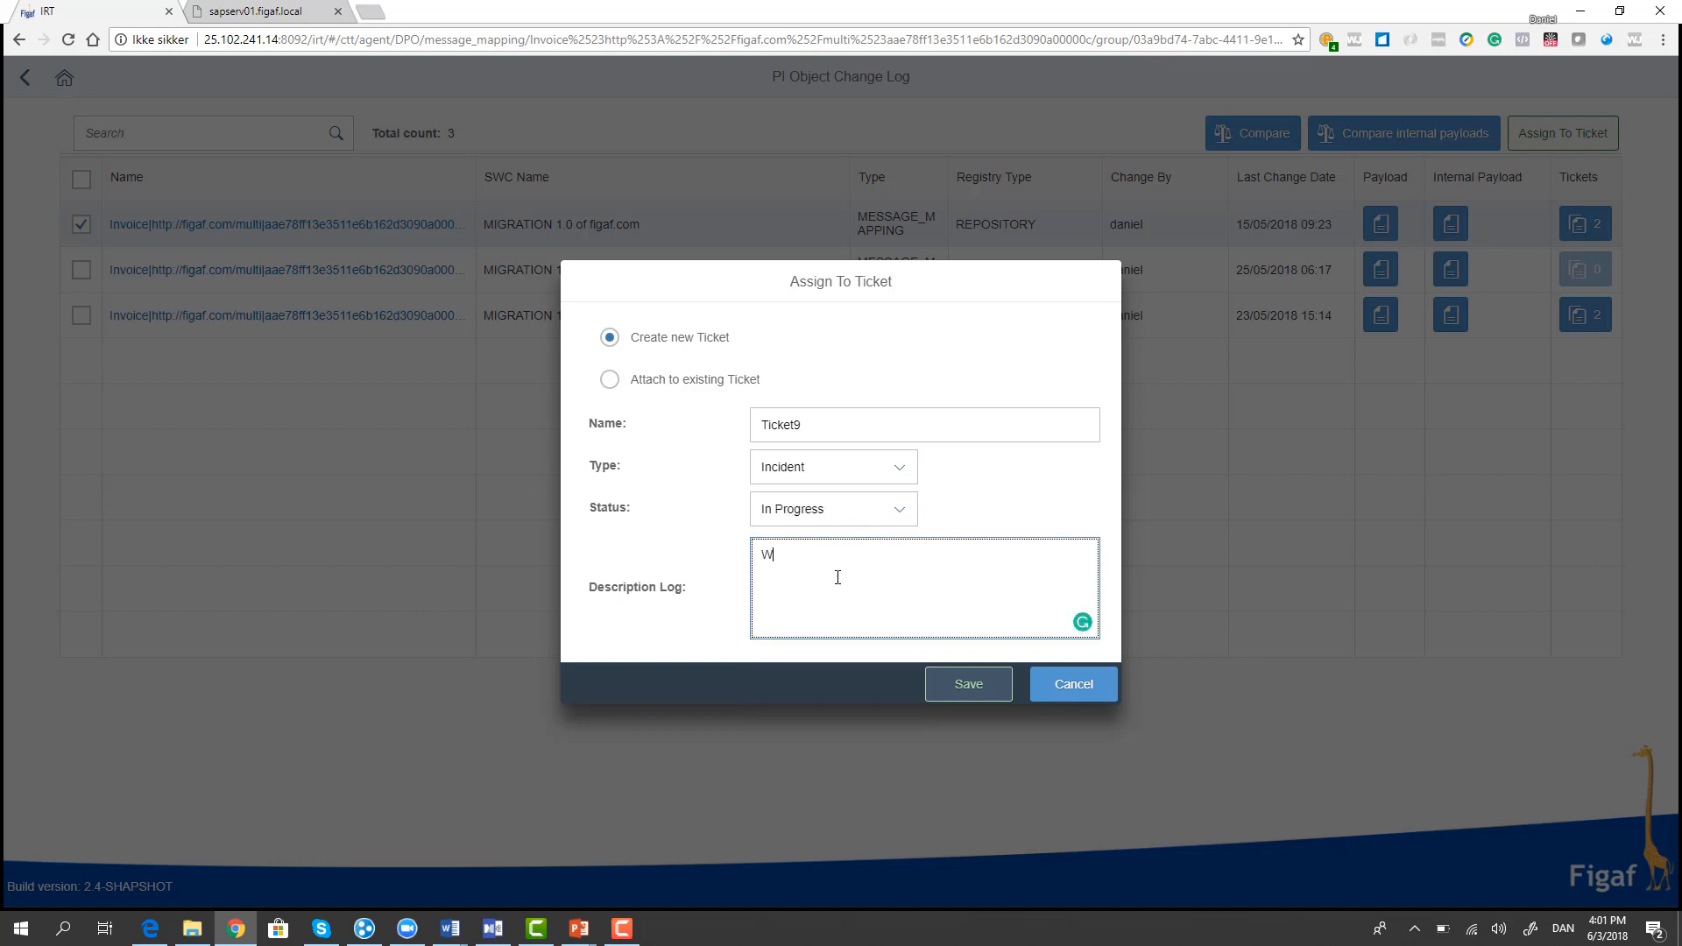
{"action": "type", "text": "okring on message mapping"}
{"action": "left_click", "coordinate": [999, 698]}
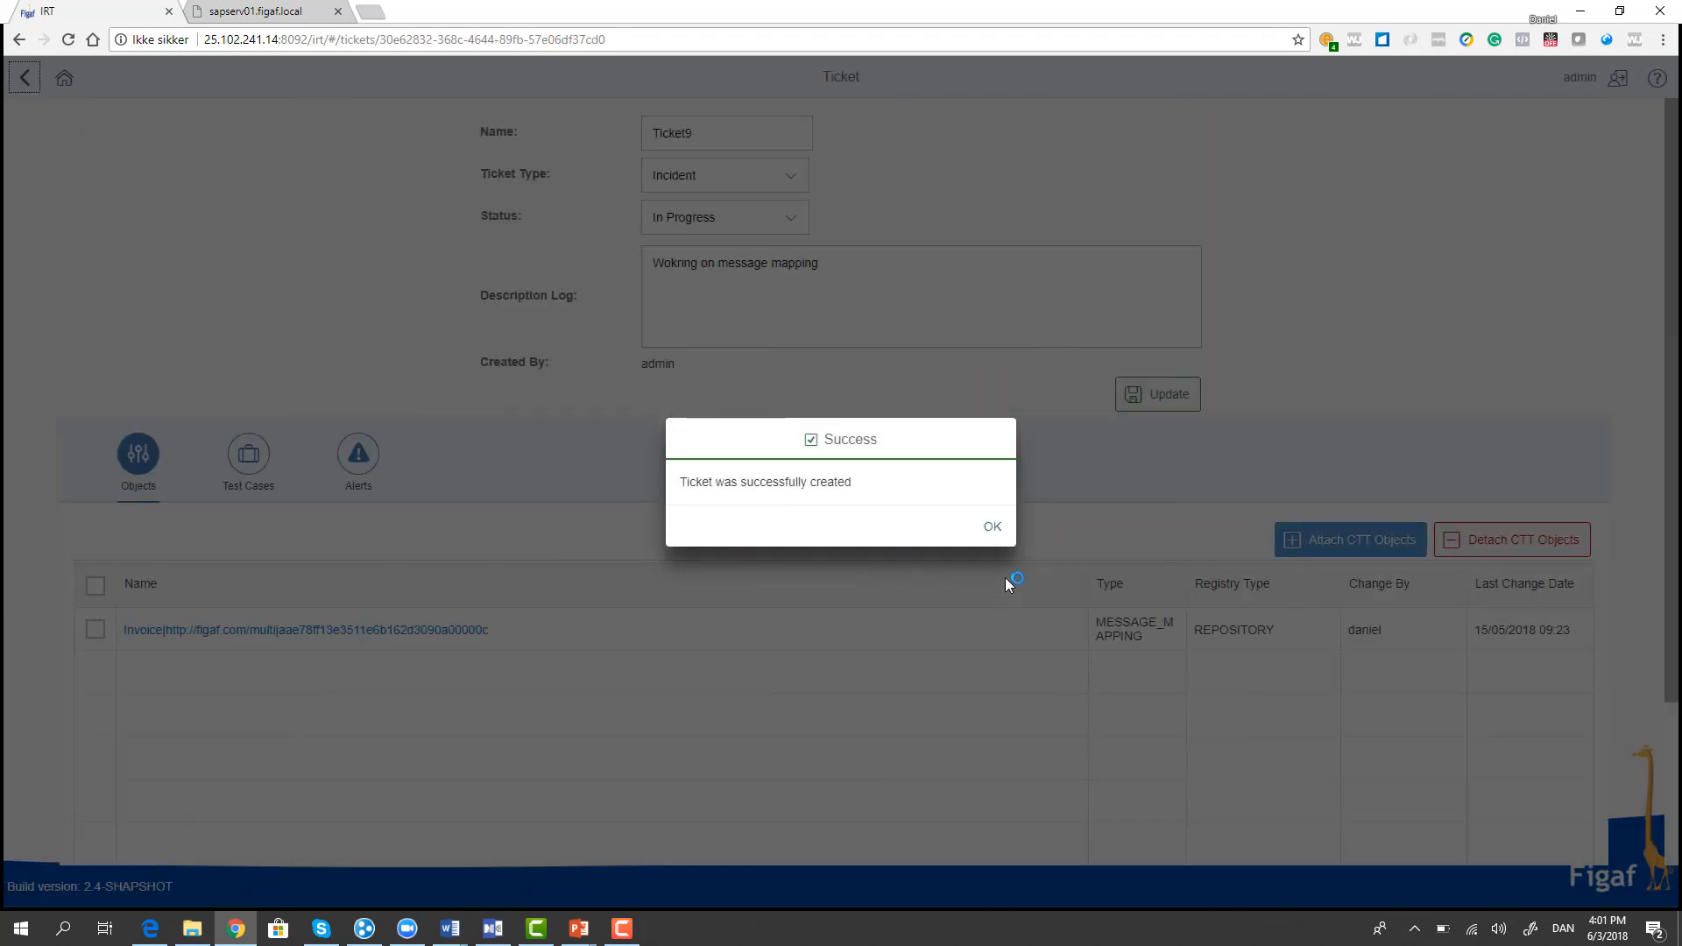
{"action": "left_click", "coordinate": [985, 536]}
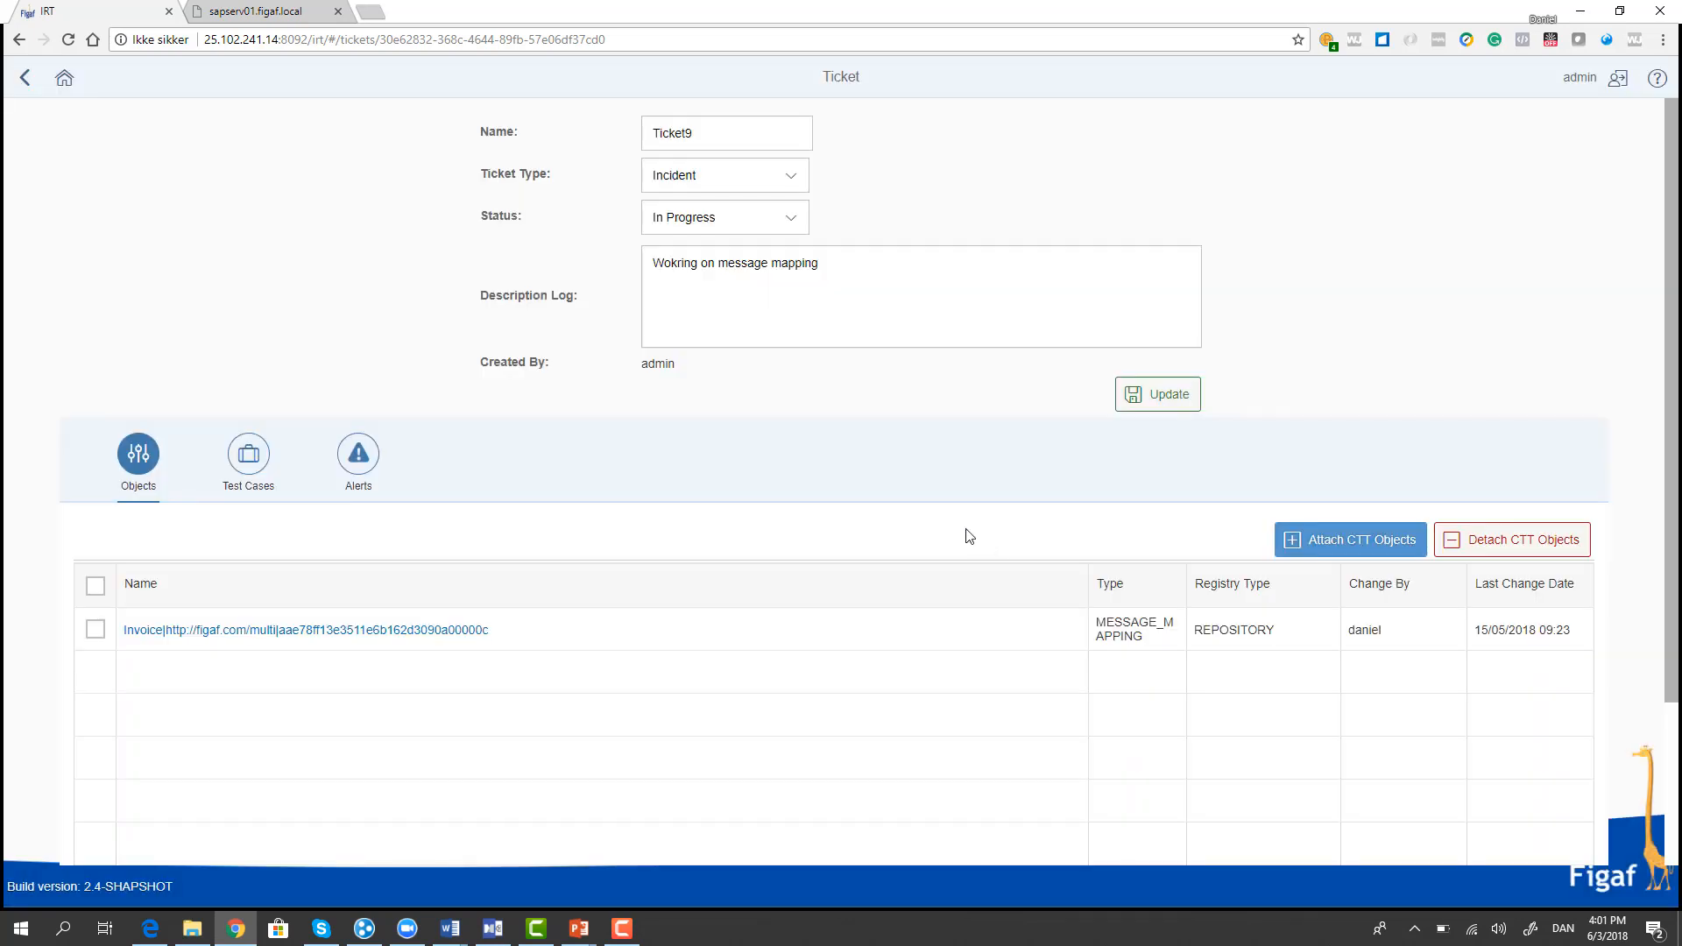
{"action": "left_click", "coordinate": [1329, 548]}
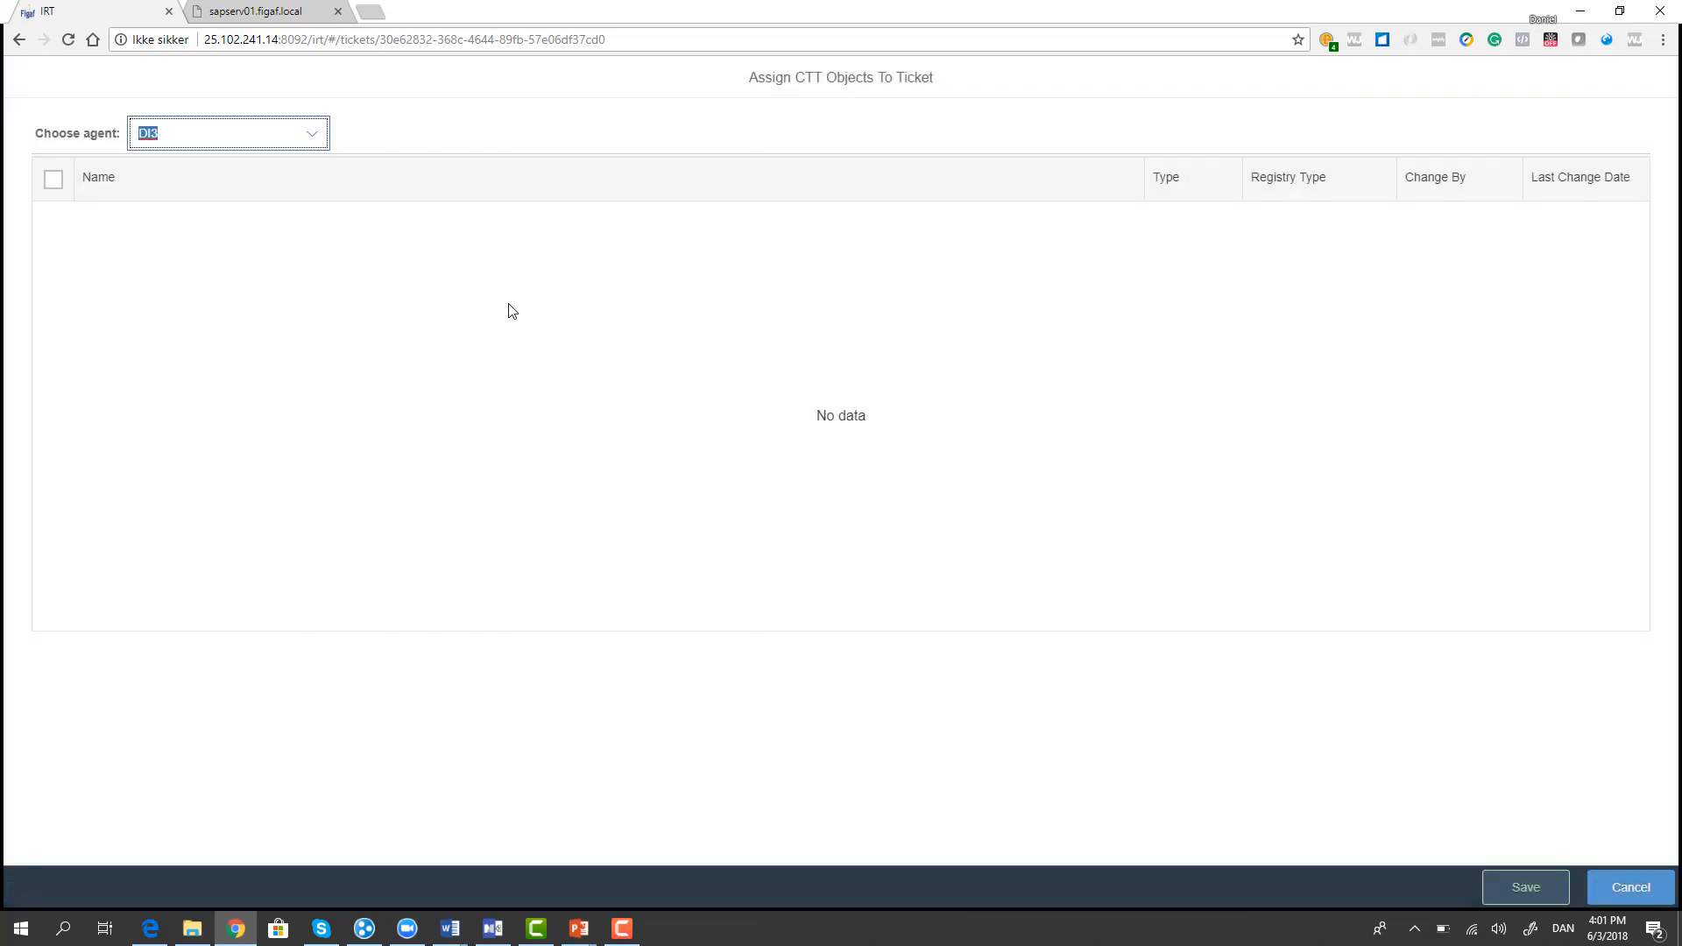
{"action": "left_click", "coordinate": [311, 133]}
{"action": "left_click", "coordinate": [293, 273]}
{"action": "left_click", "coordinate": [312, 134]}
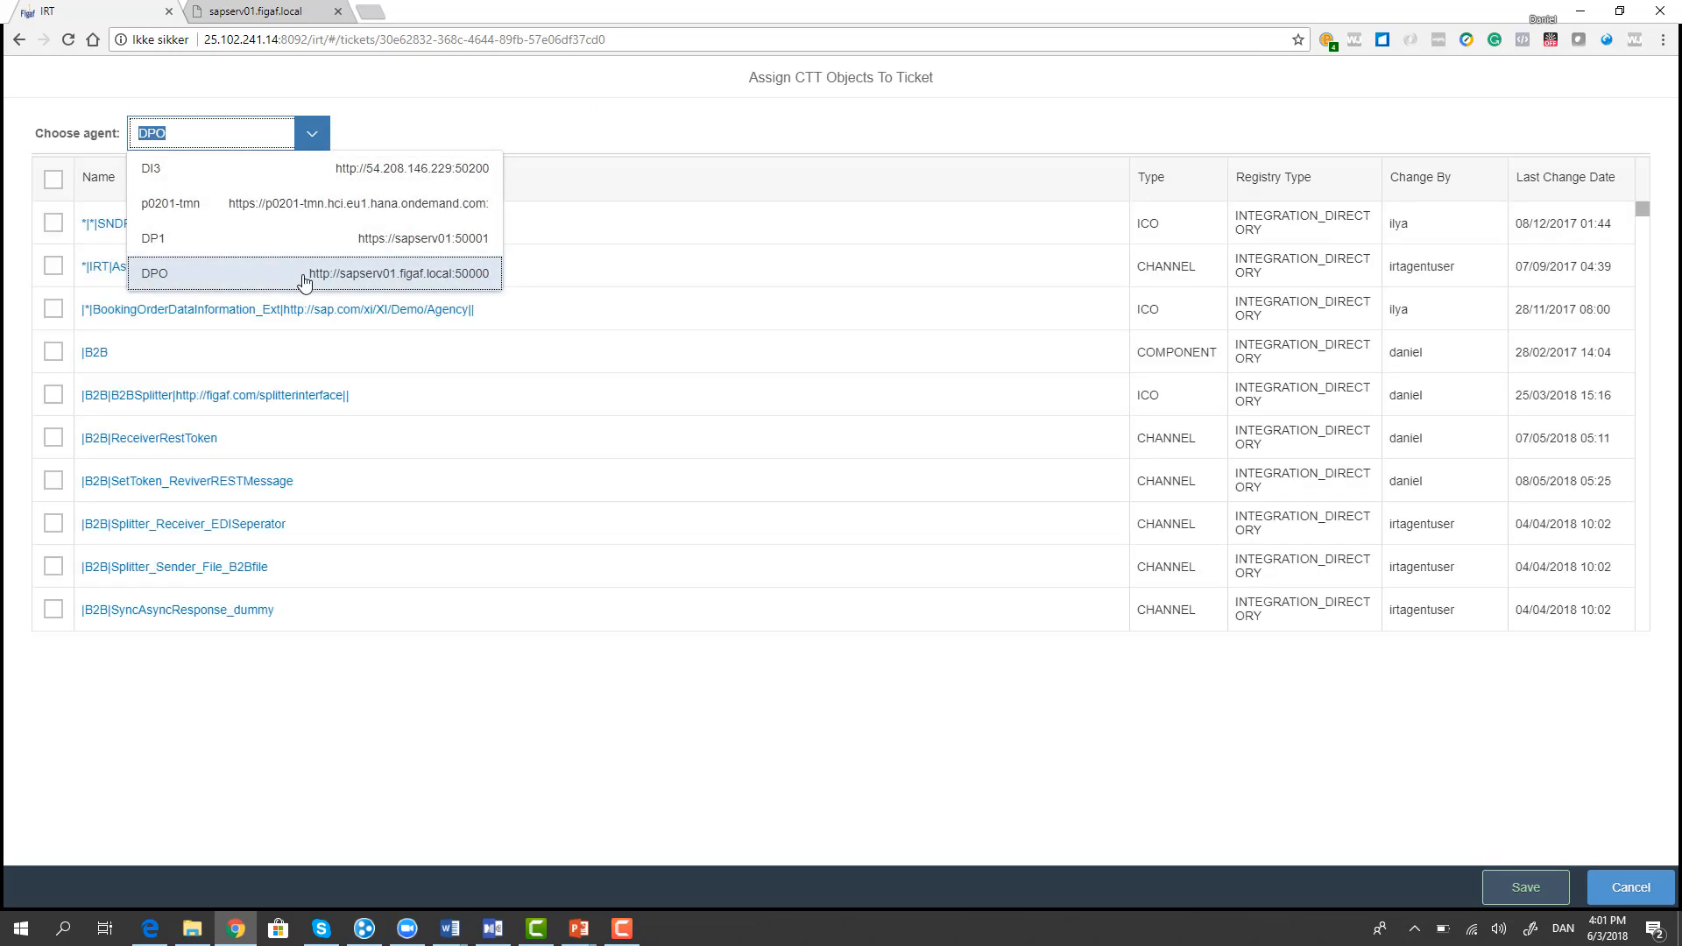
{"action": "left_click", "coordinate": [304, 277]}
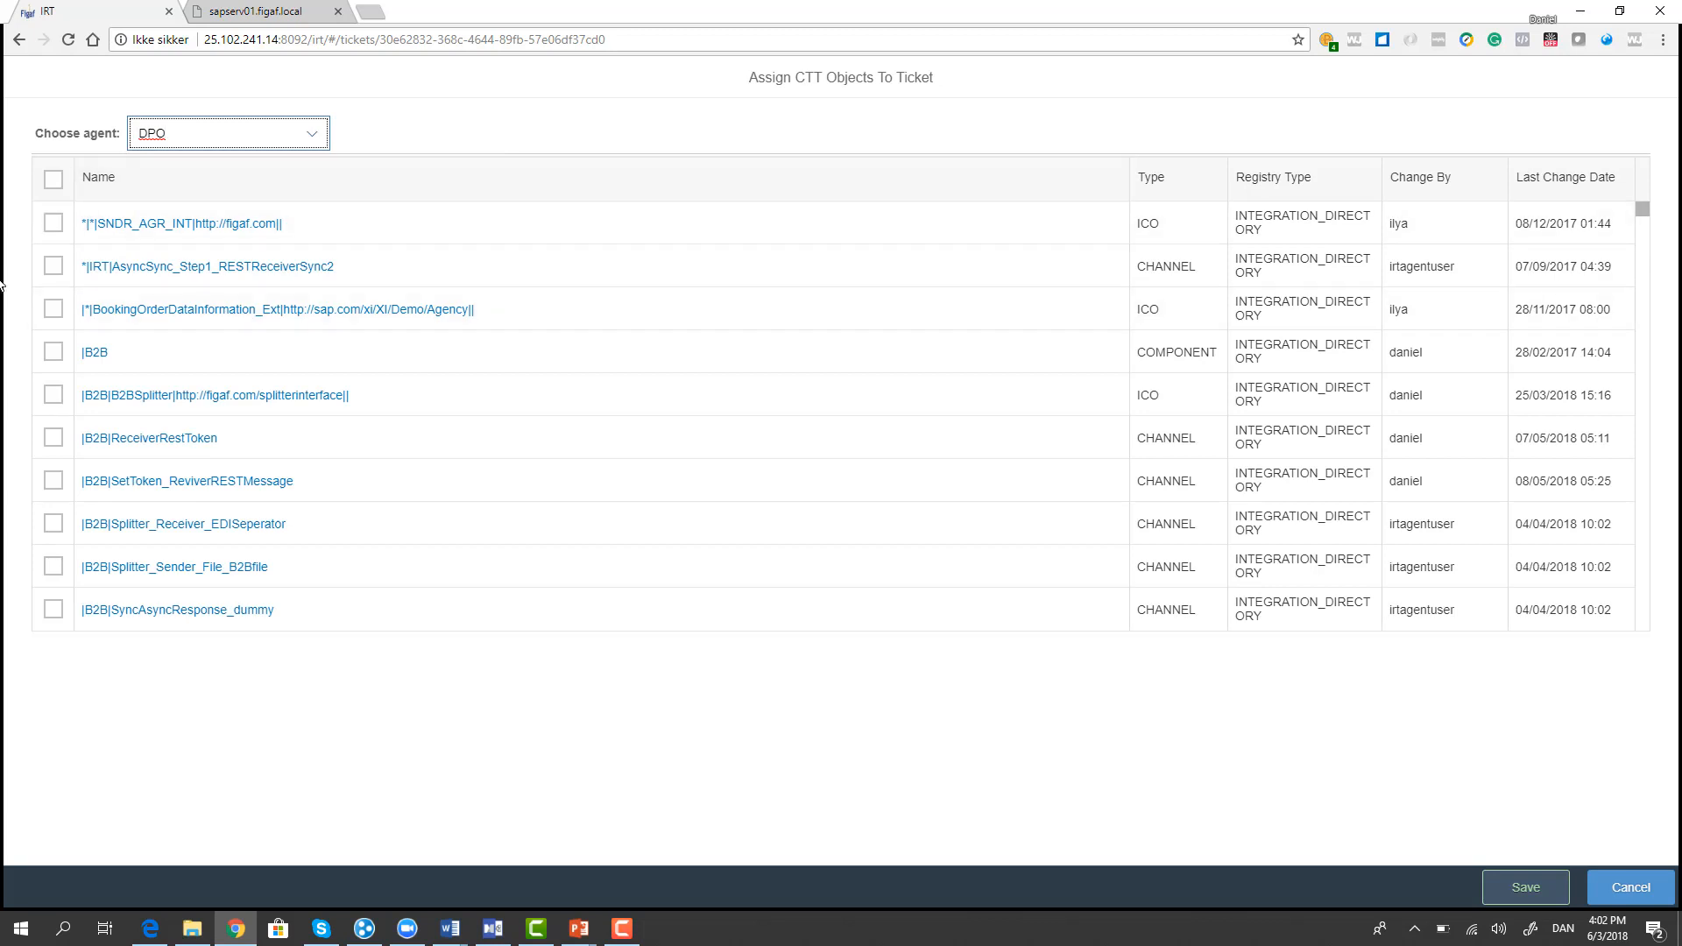
{"action": "left_click", "coordinate": [53, 223]}
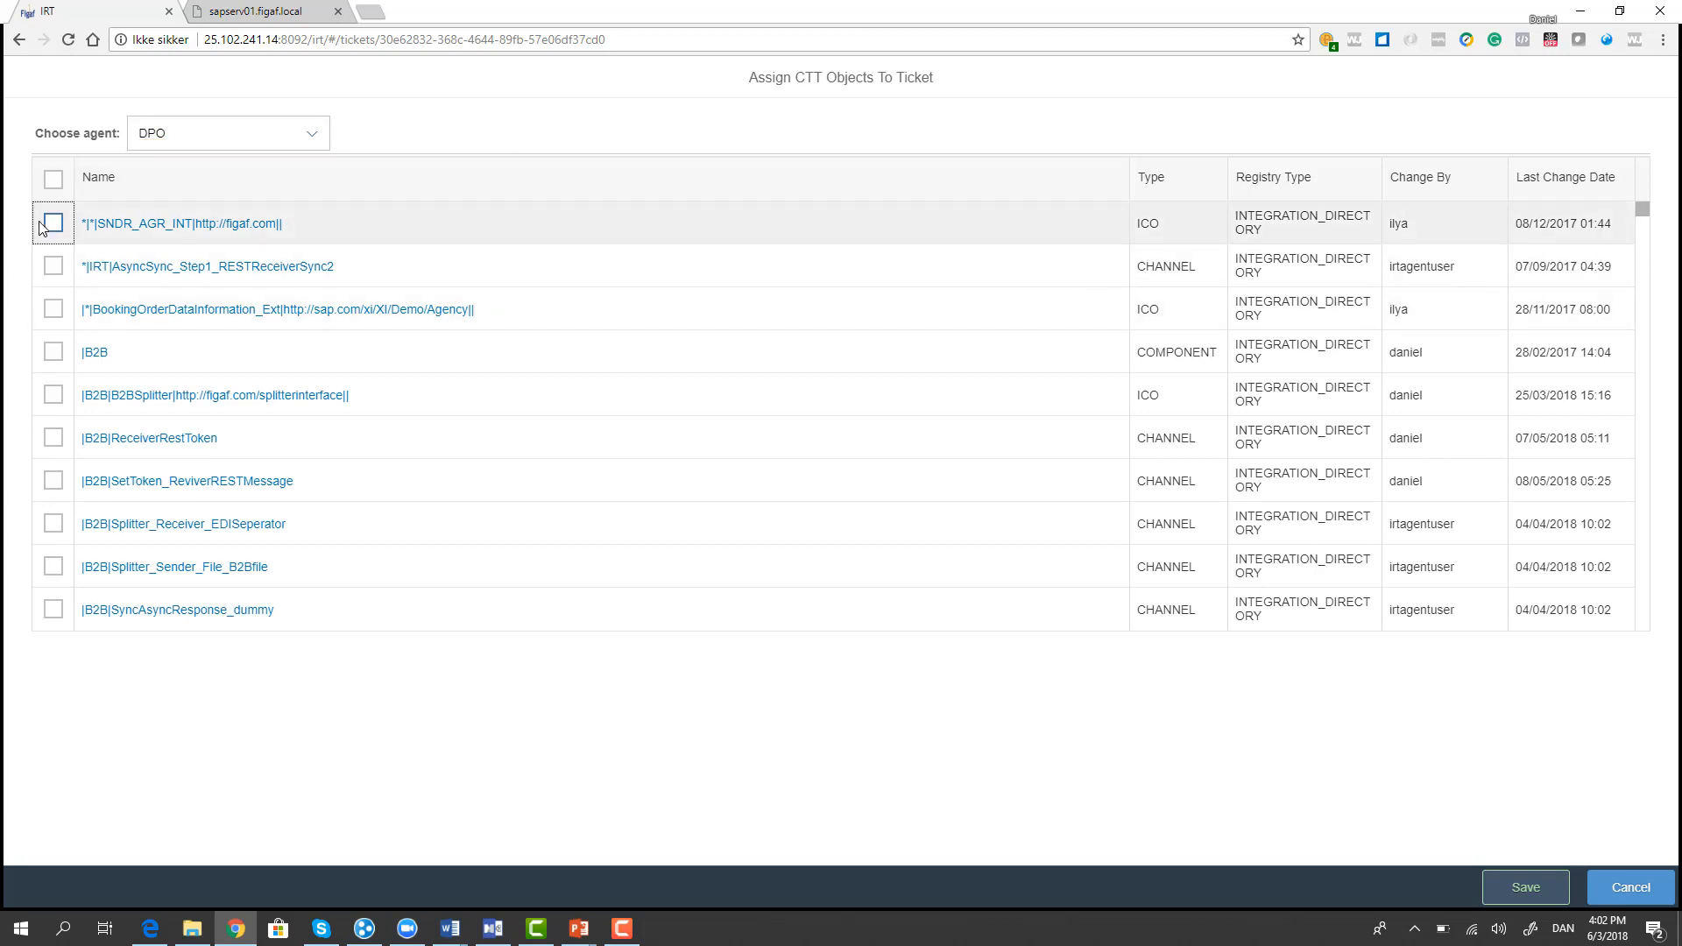
{"action": "left_click", "coordinate": [1526, 887]}
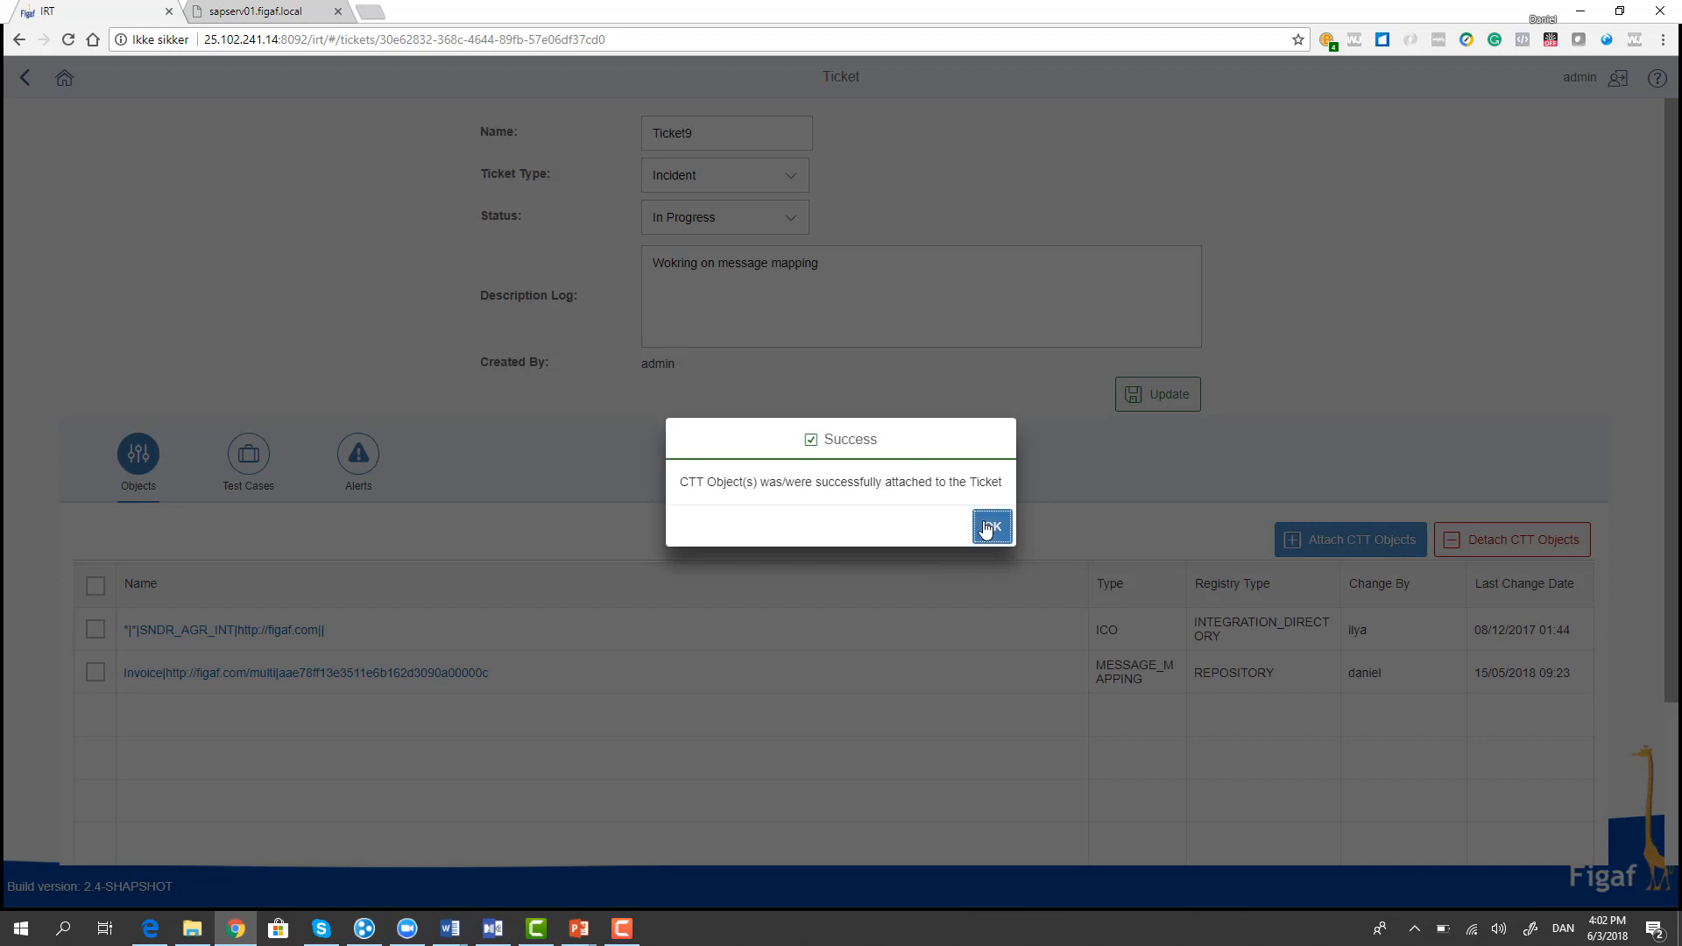
{"action": "left_click", "coordinate": [990, 527]}
Detach the SNDR_AGR_INT integration object from Ticket9
{"action": "left_click", "coordinate": [95, 630]}
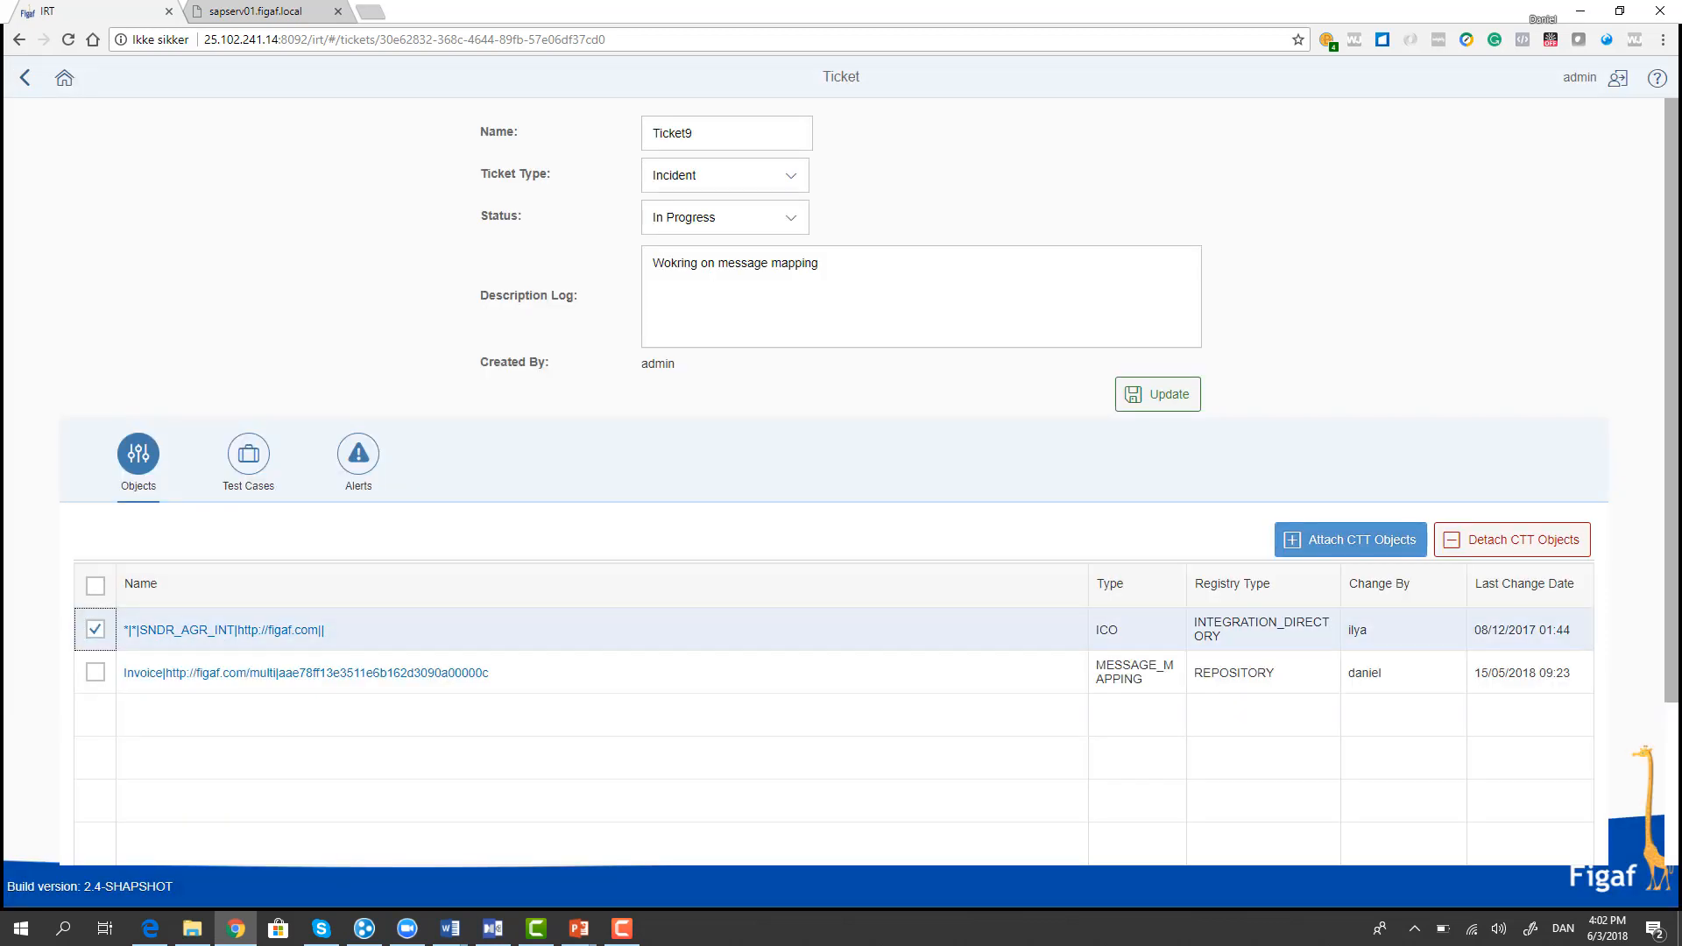
{"action": "left_click", "coordinate": [1520, 539]}
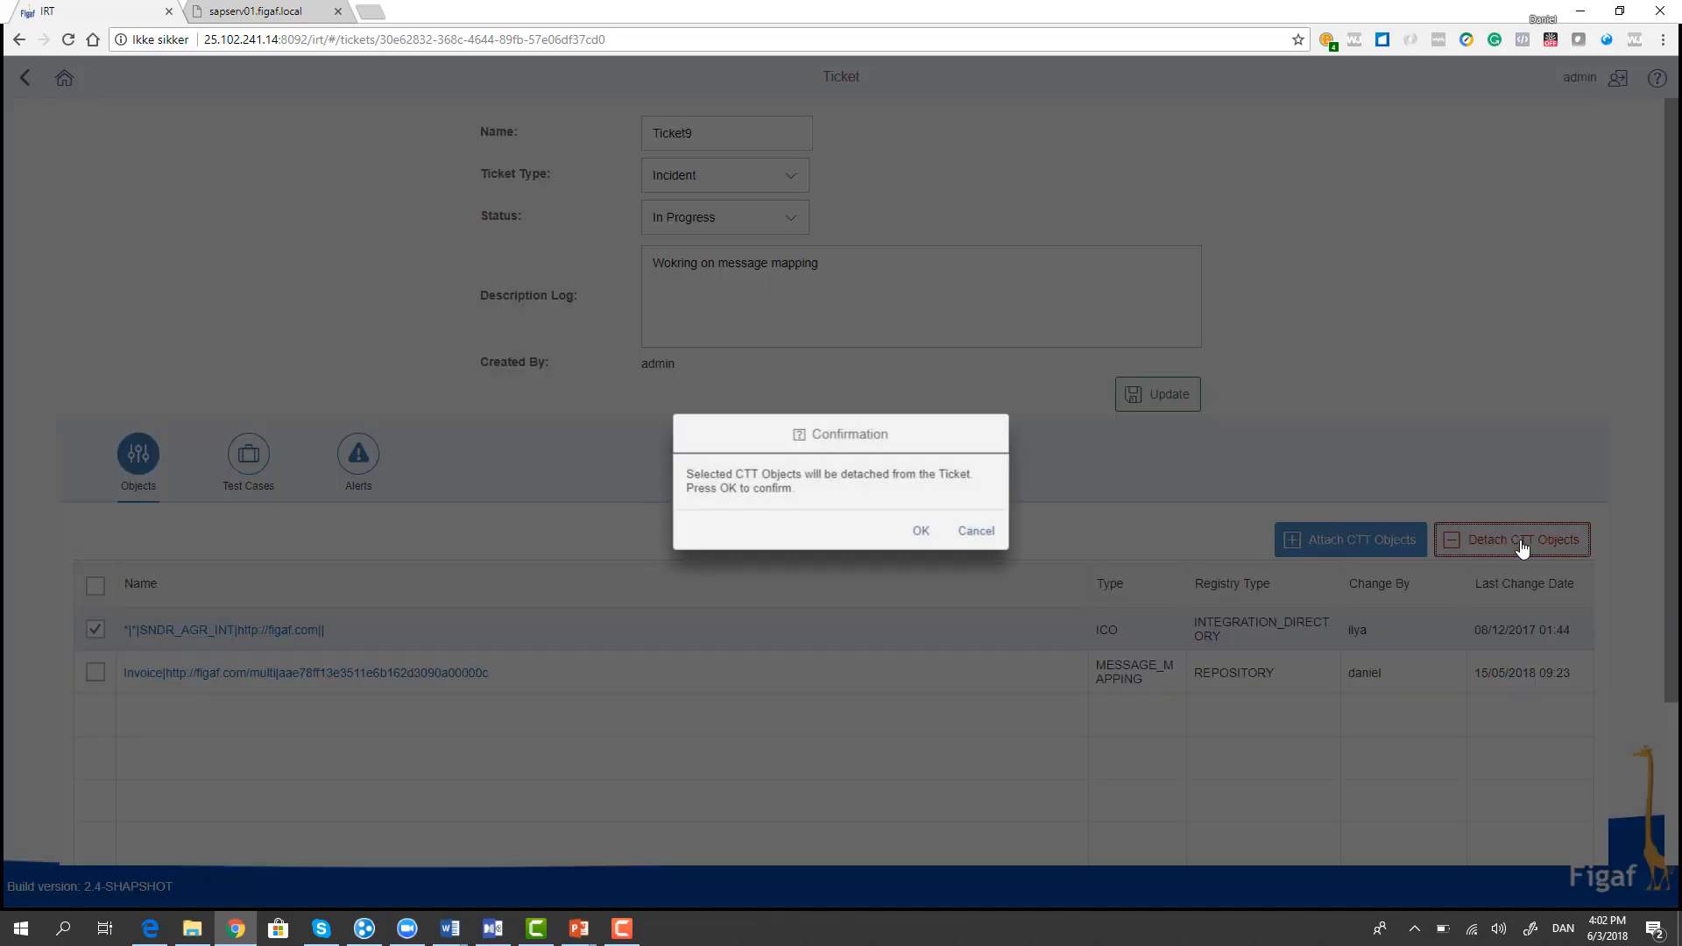
{"action": "left_click", "coordinate": [929, 529]}
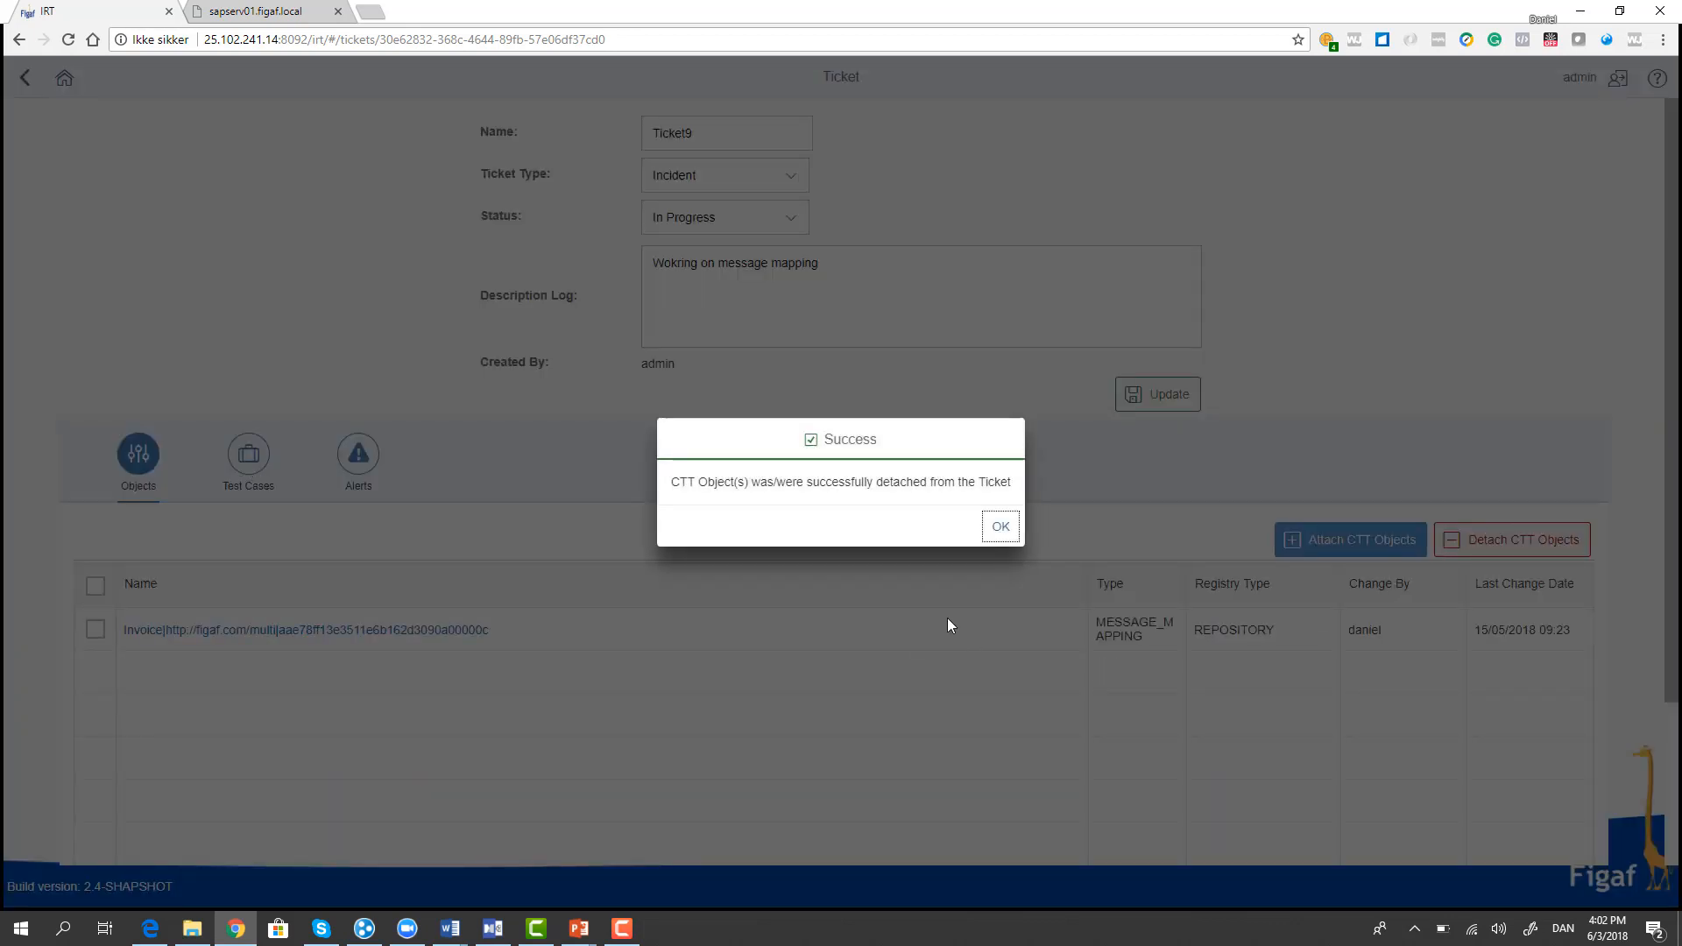
{"action": "left_click", "coordinate": [999, 527]}
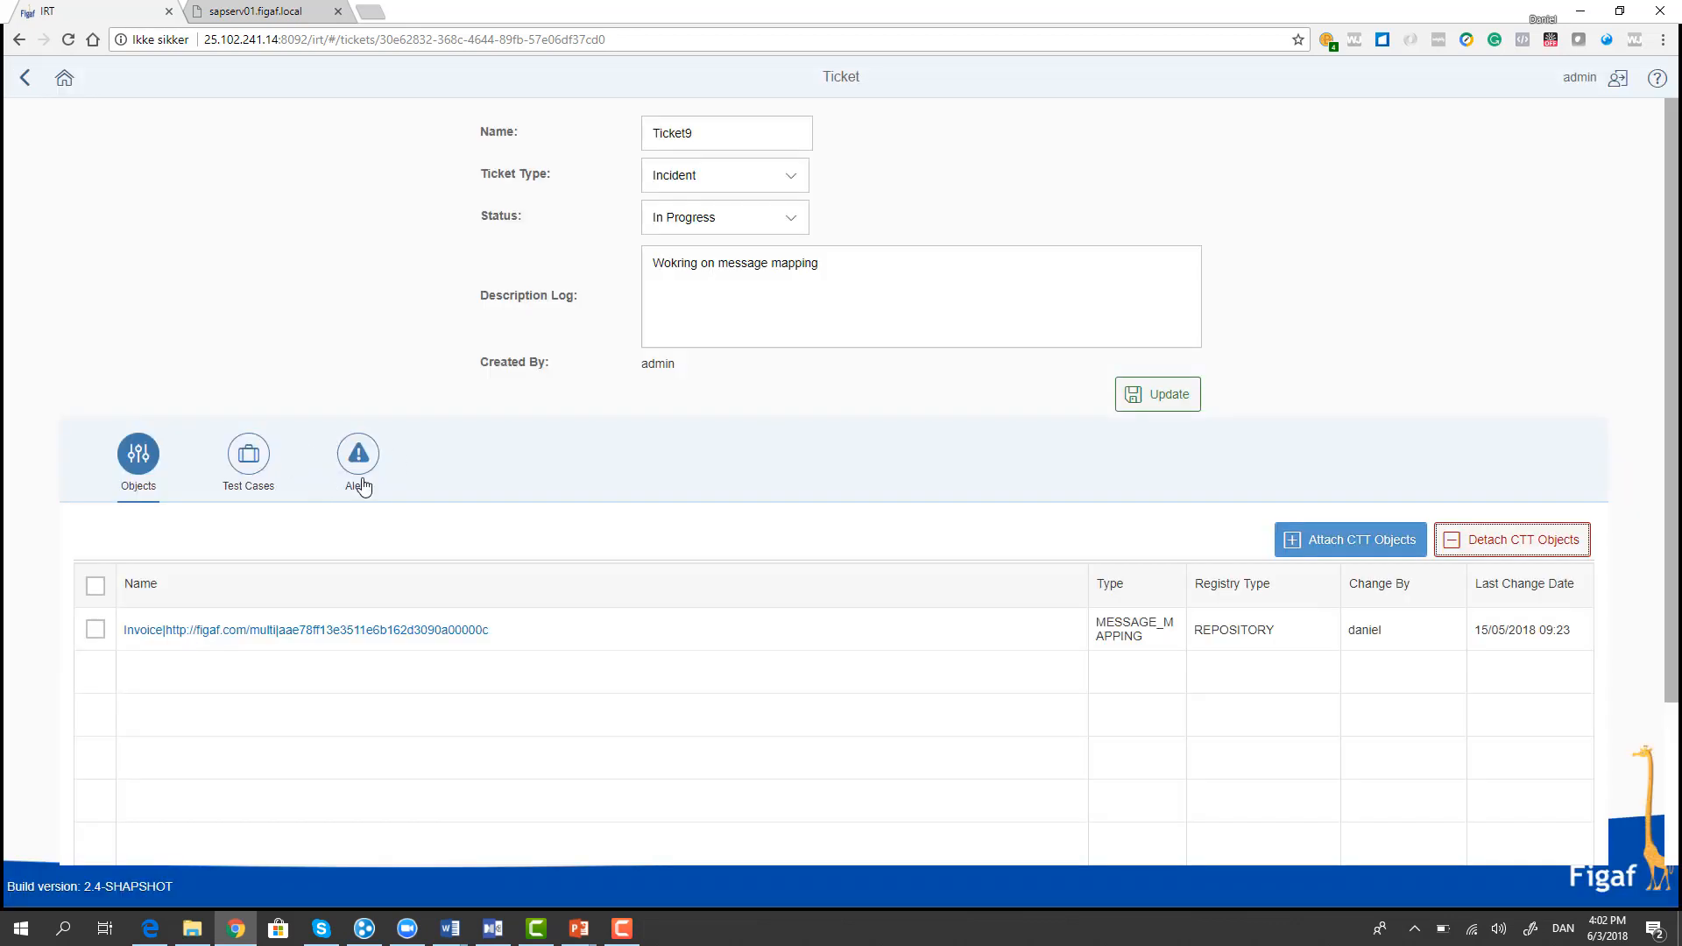
Look up related integration objects for Ticket9 and link the Invoice05_OA default test case and the first Invoice04_OA default test case
{"action": "left_click", "coordinate": [361, 473]}
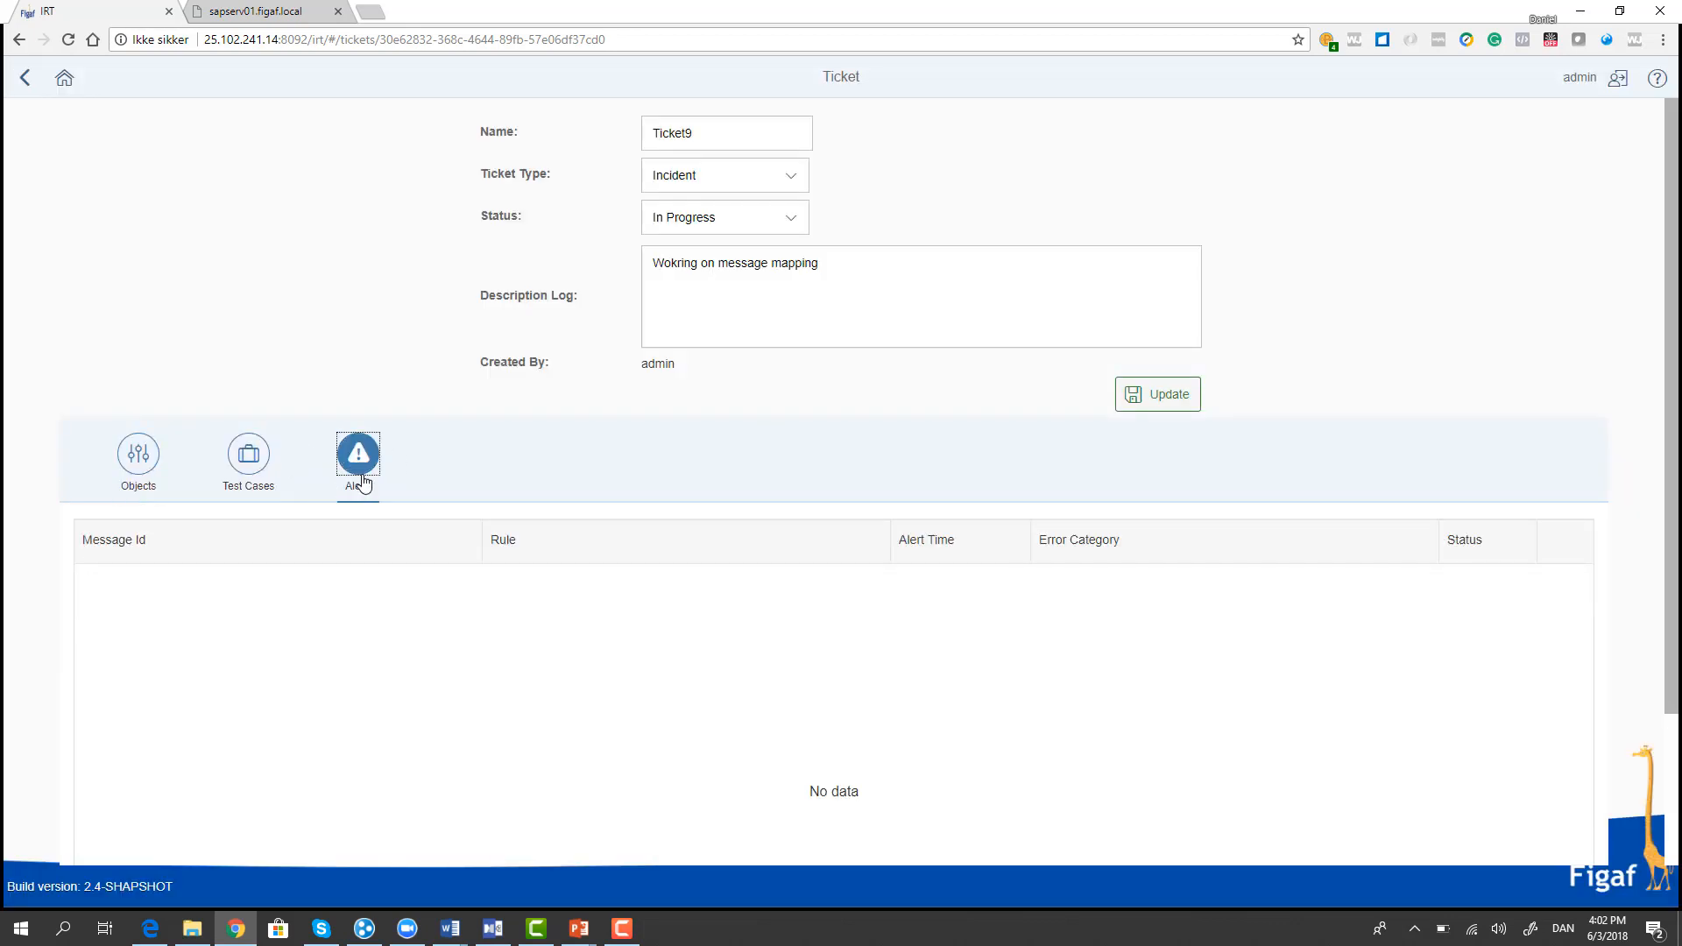
{"action": "left_click", "coordinate": [250, 464]}
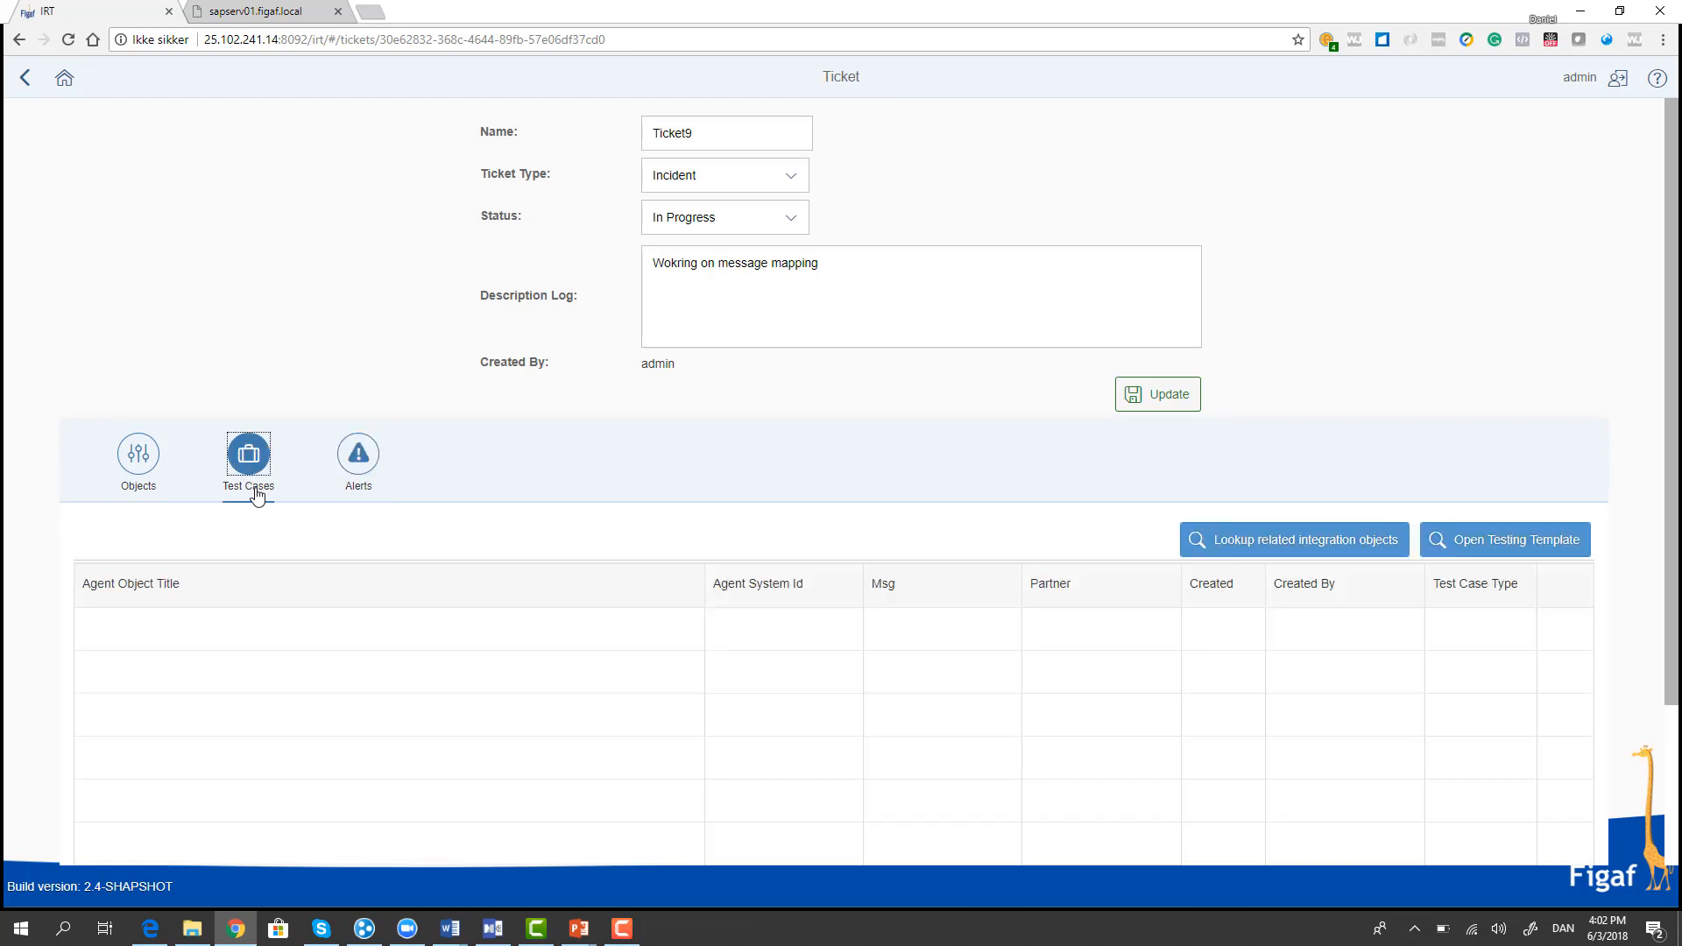
{"action": "left_click", "coordinate": [1234, 557]}
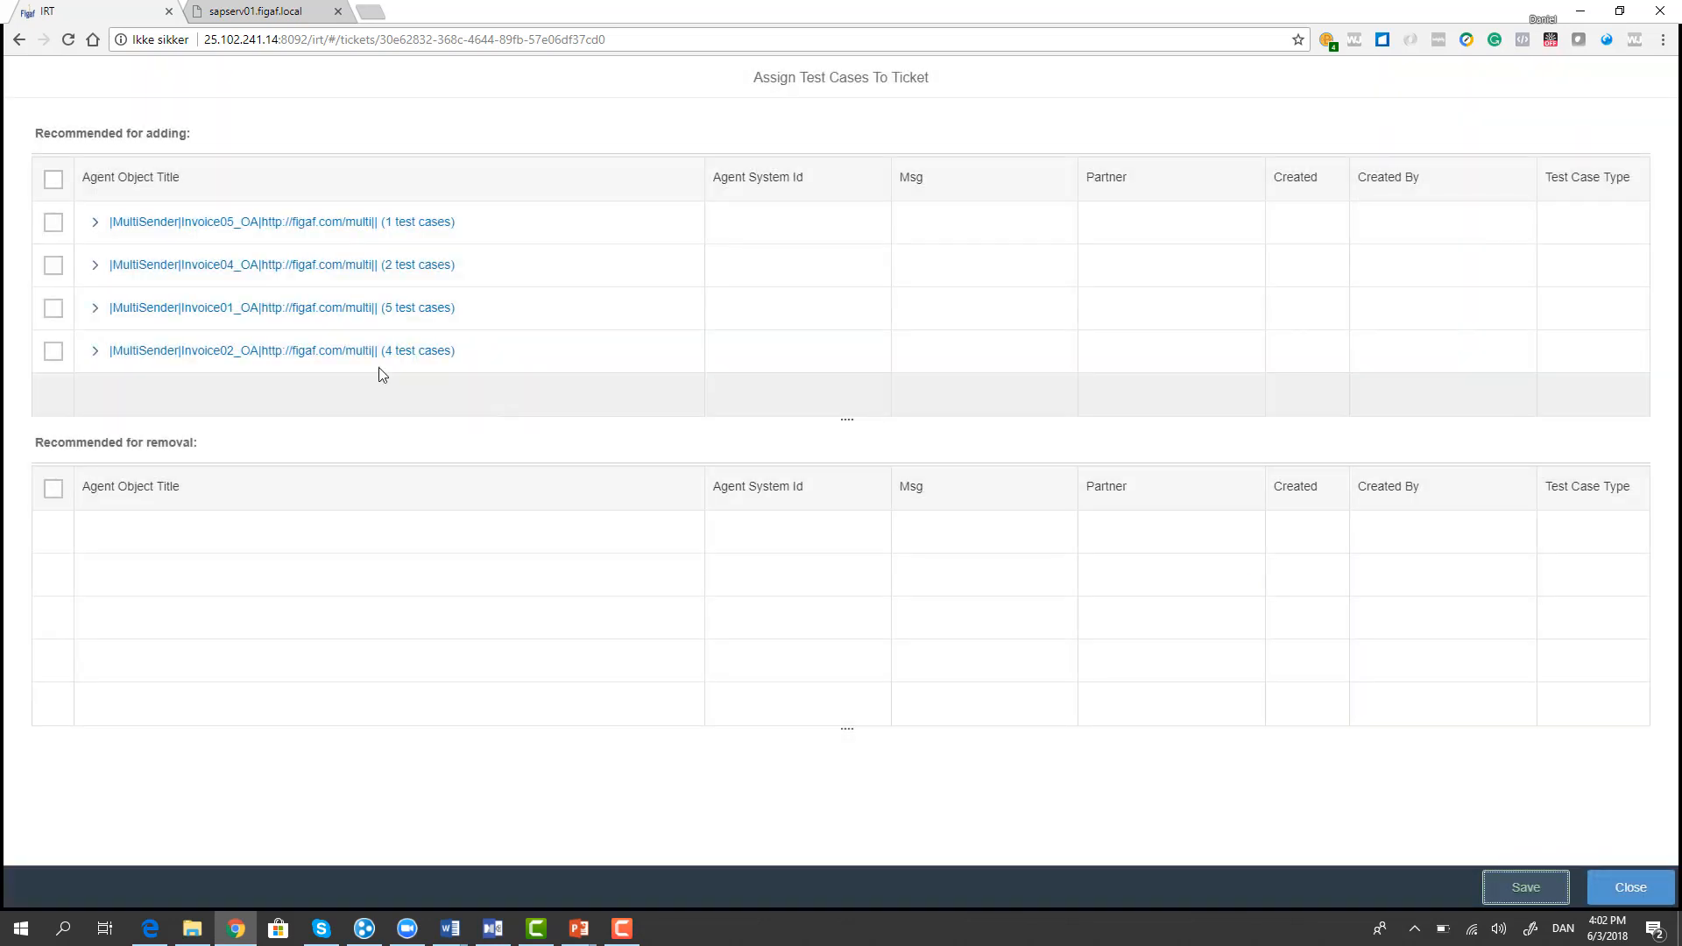
{"action": "left_click", "coordinate": [94, 221]}
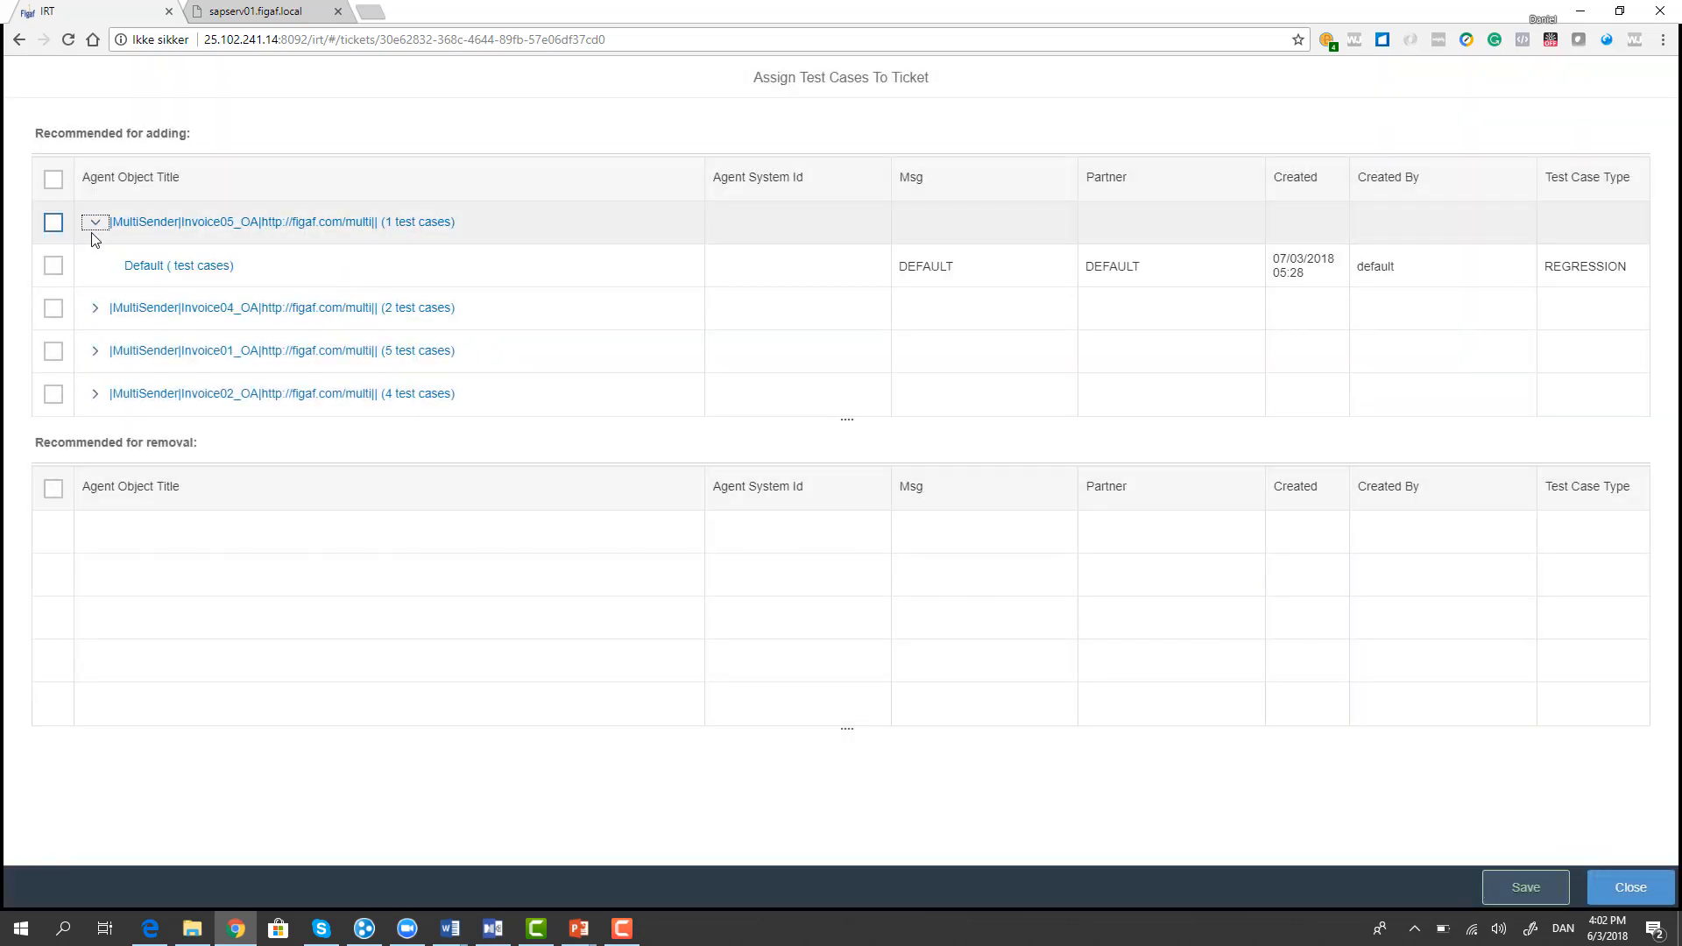
{"action": "left_click", "coordinate": [53, 266]}
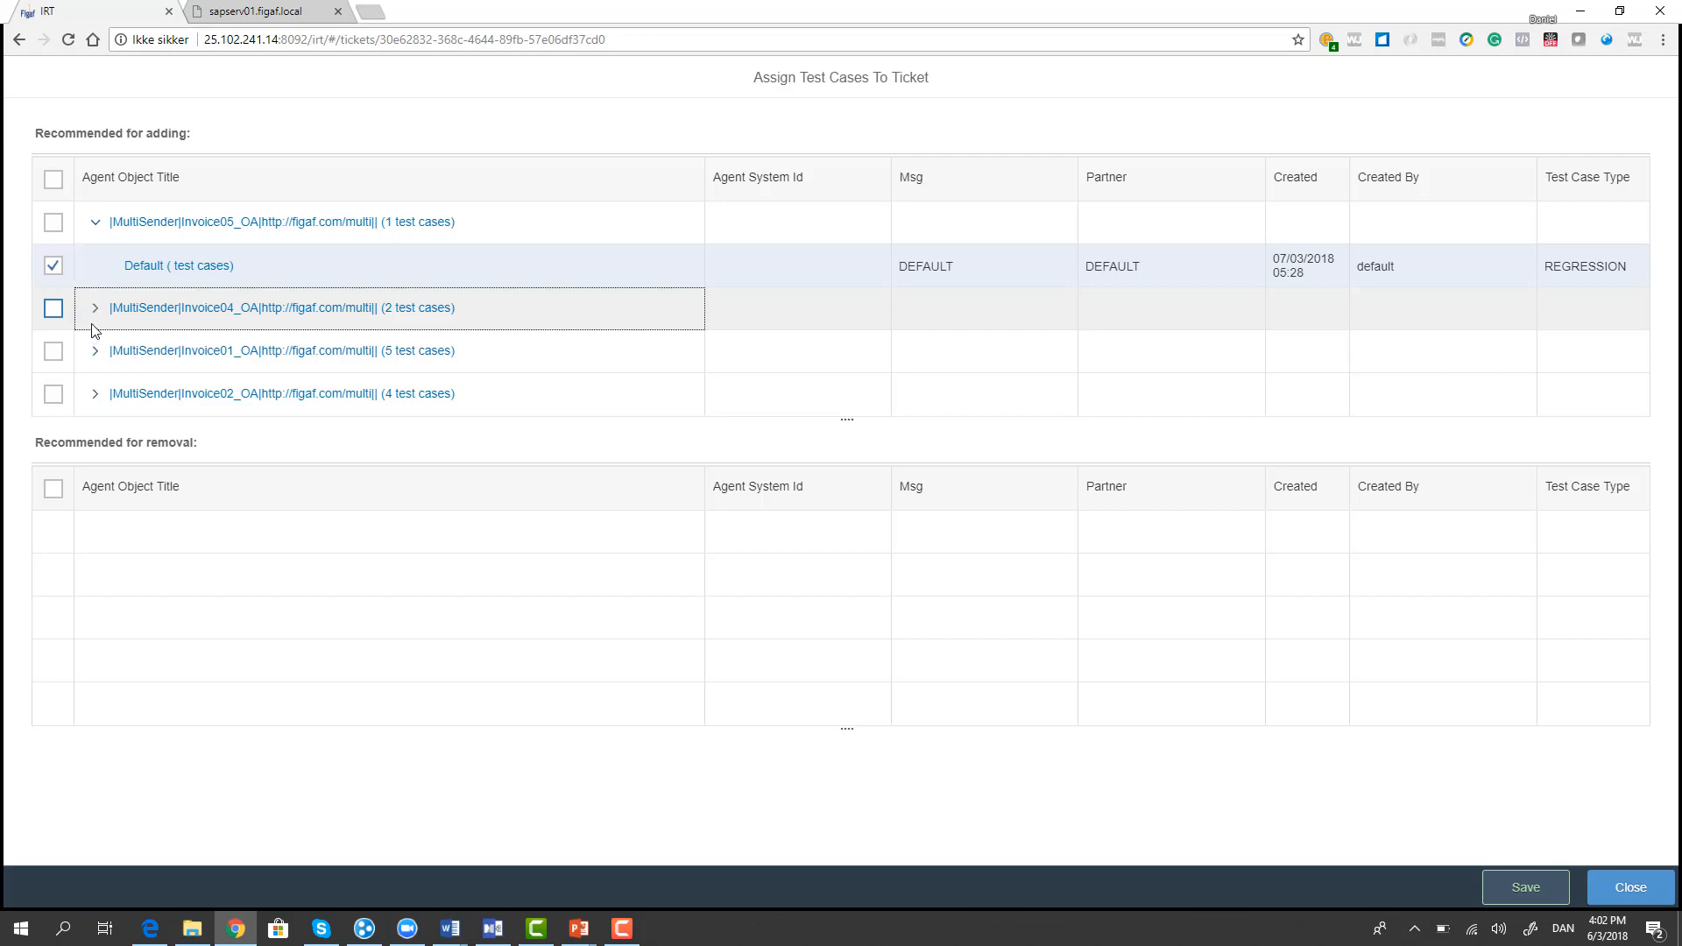
{"action": "left_click", "coordinate": [95, 308]}
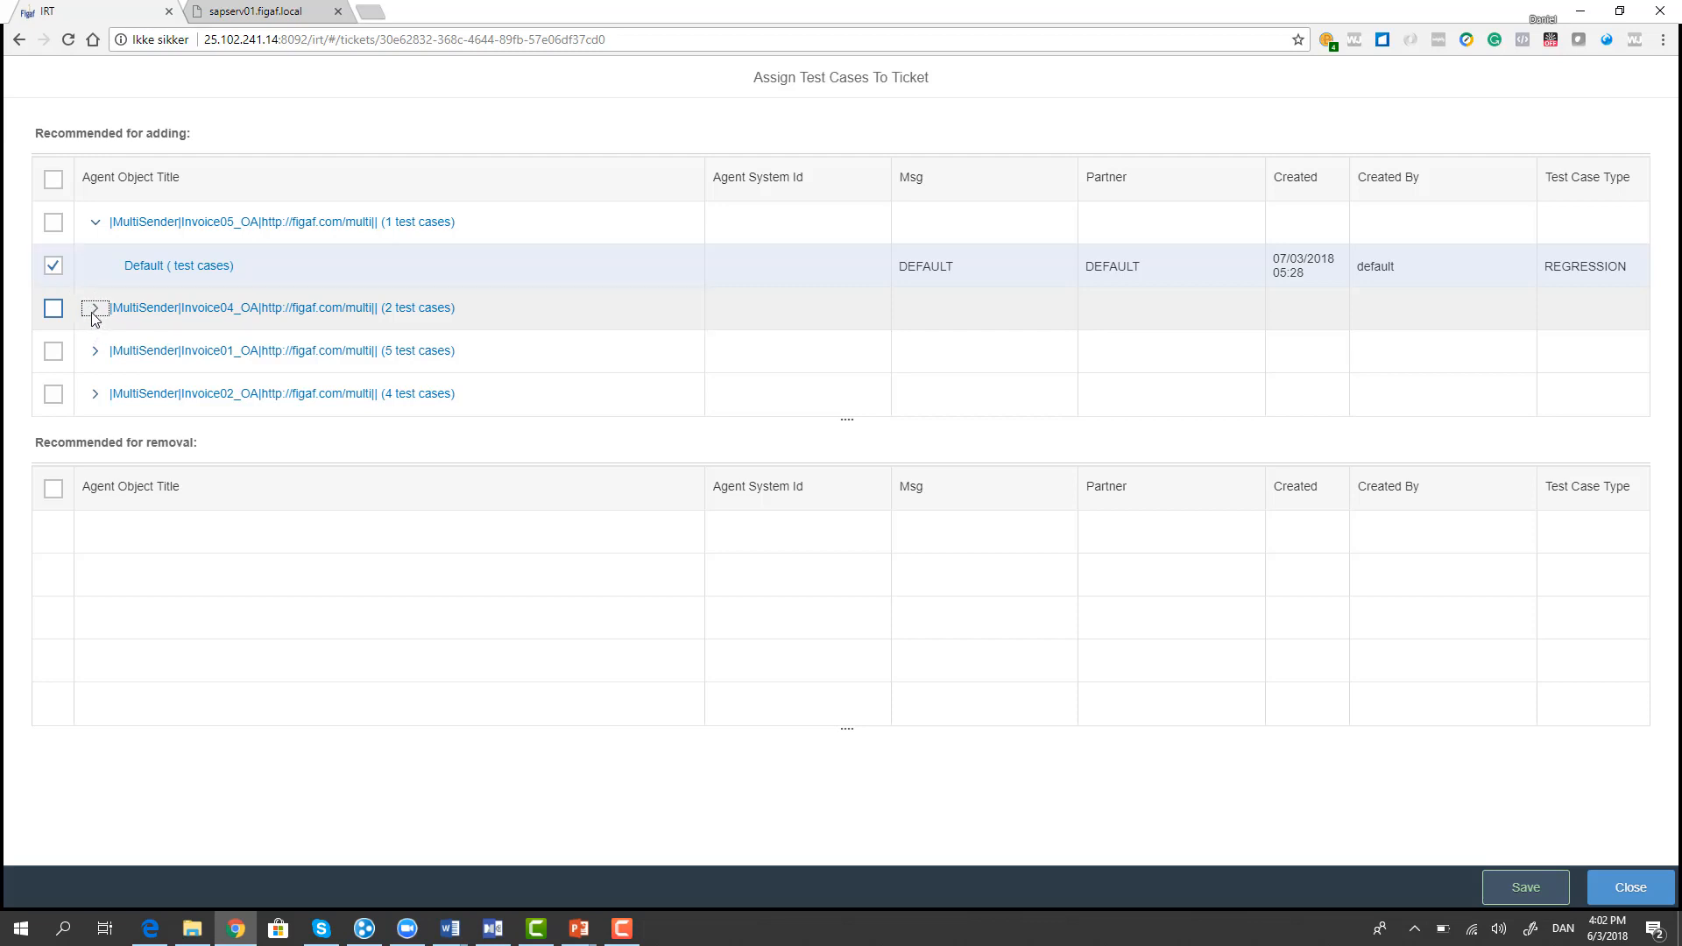
{"action": "left_click", "coordinate": [53, 351]}
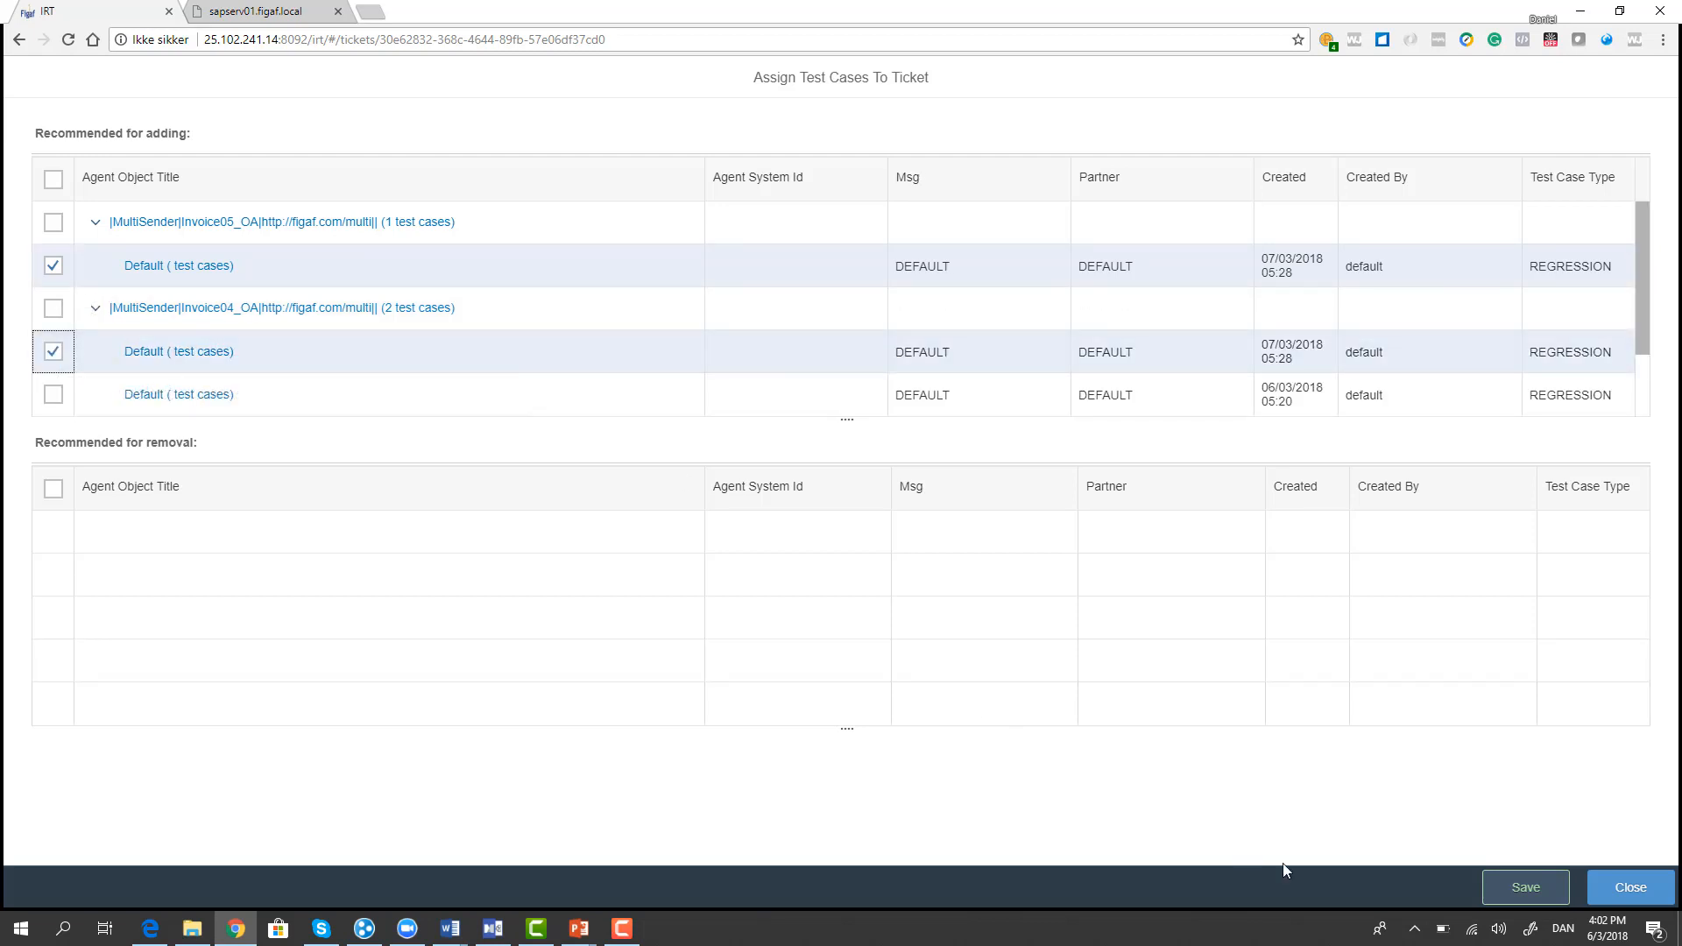
{"action": "left_click", "coordinate": [1507, 894]}
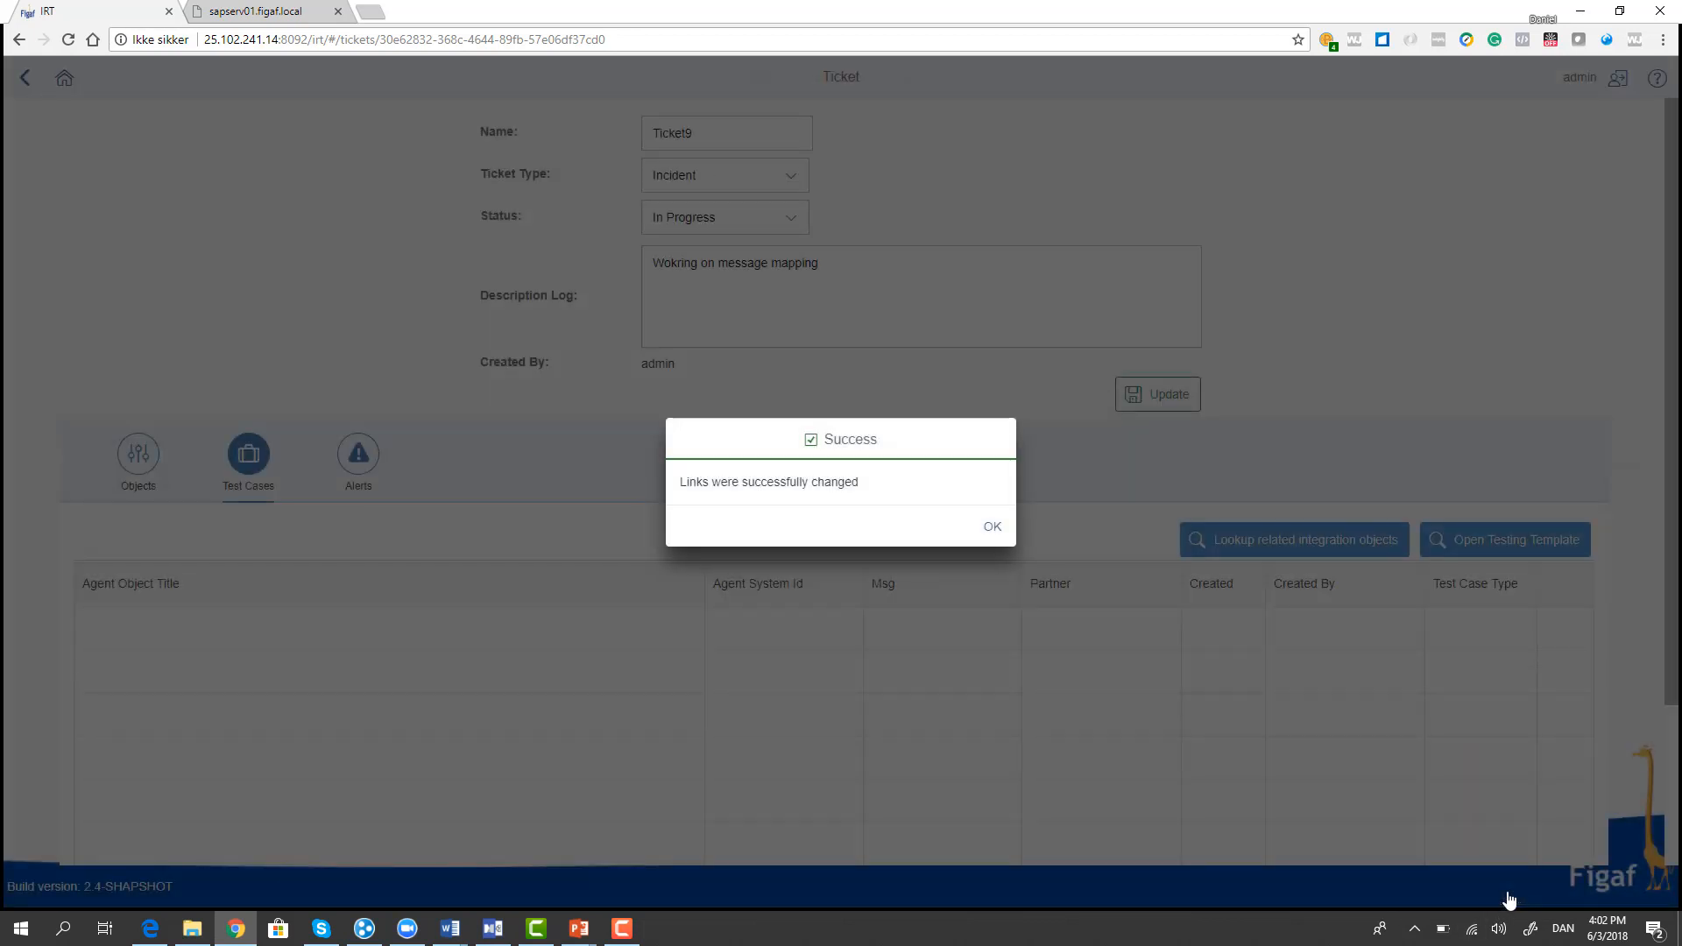
{"action": "left_click", "coordinate": [990, 527]}
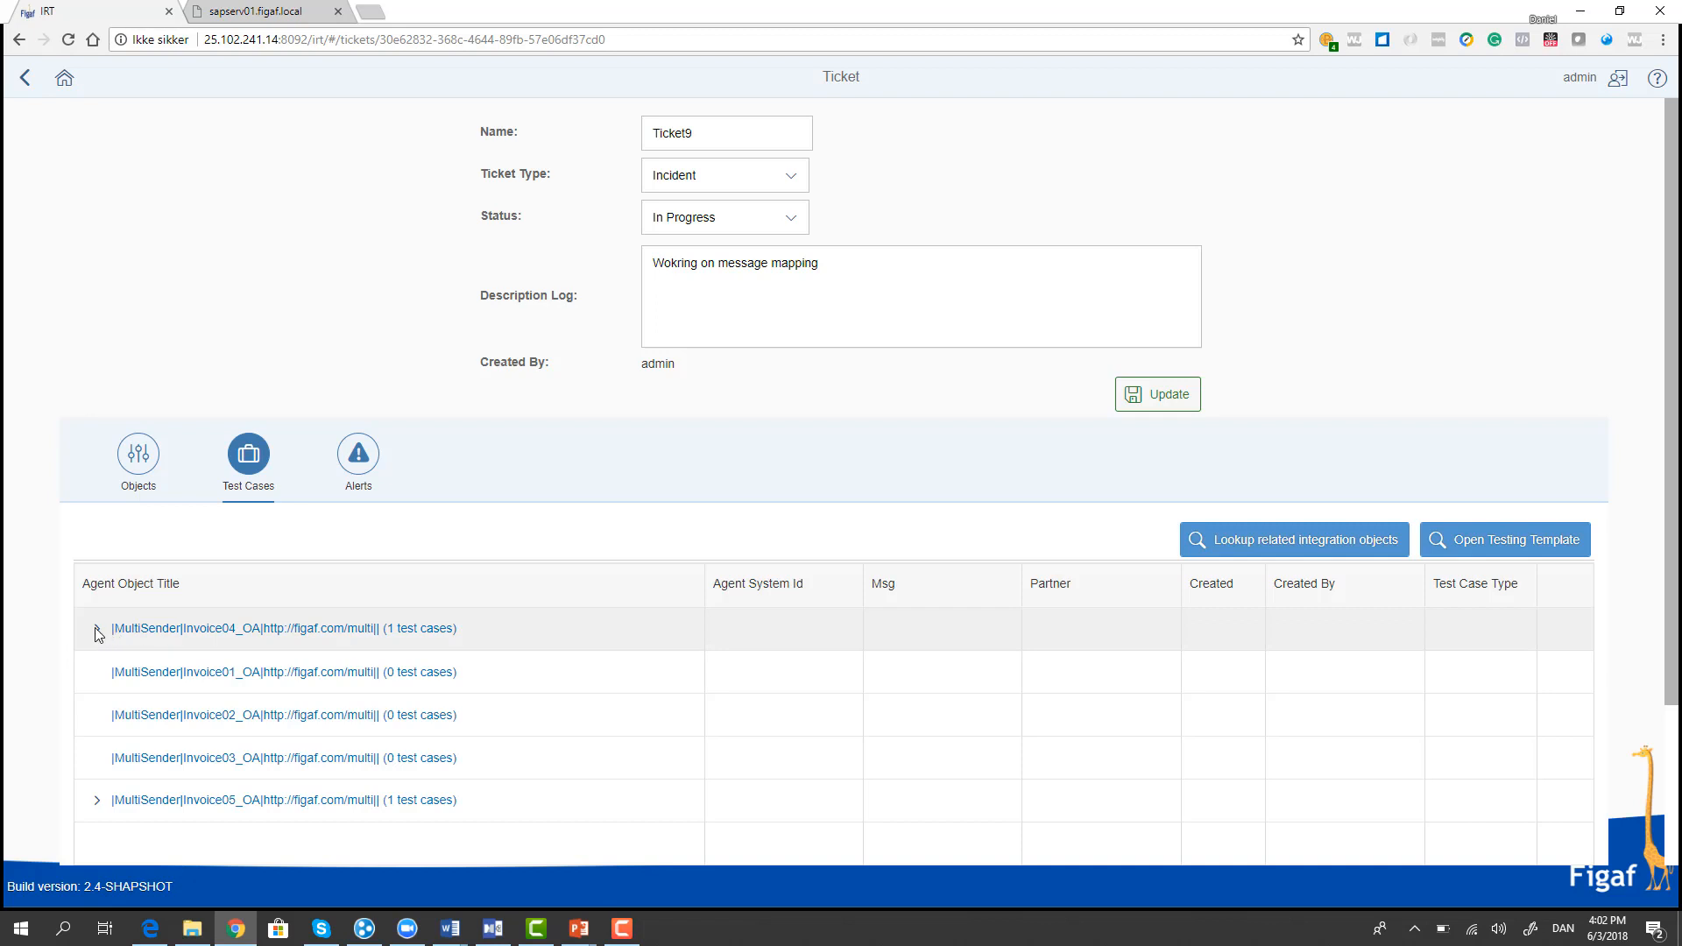
{"action": "left_click", "coordinate": [97, 629]}
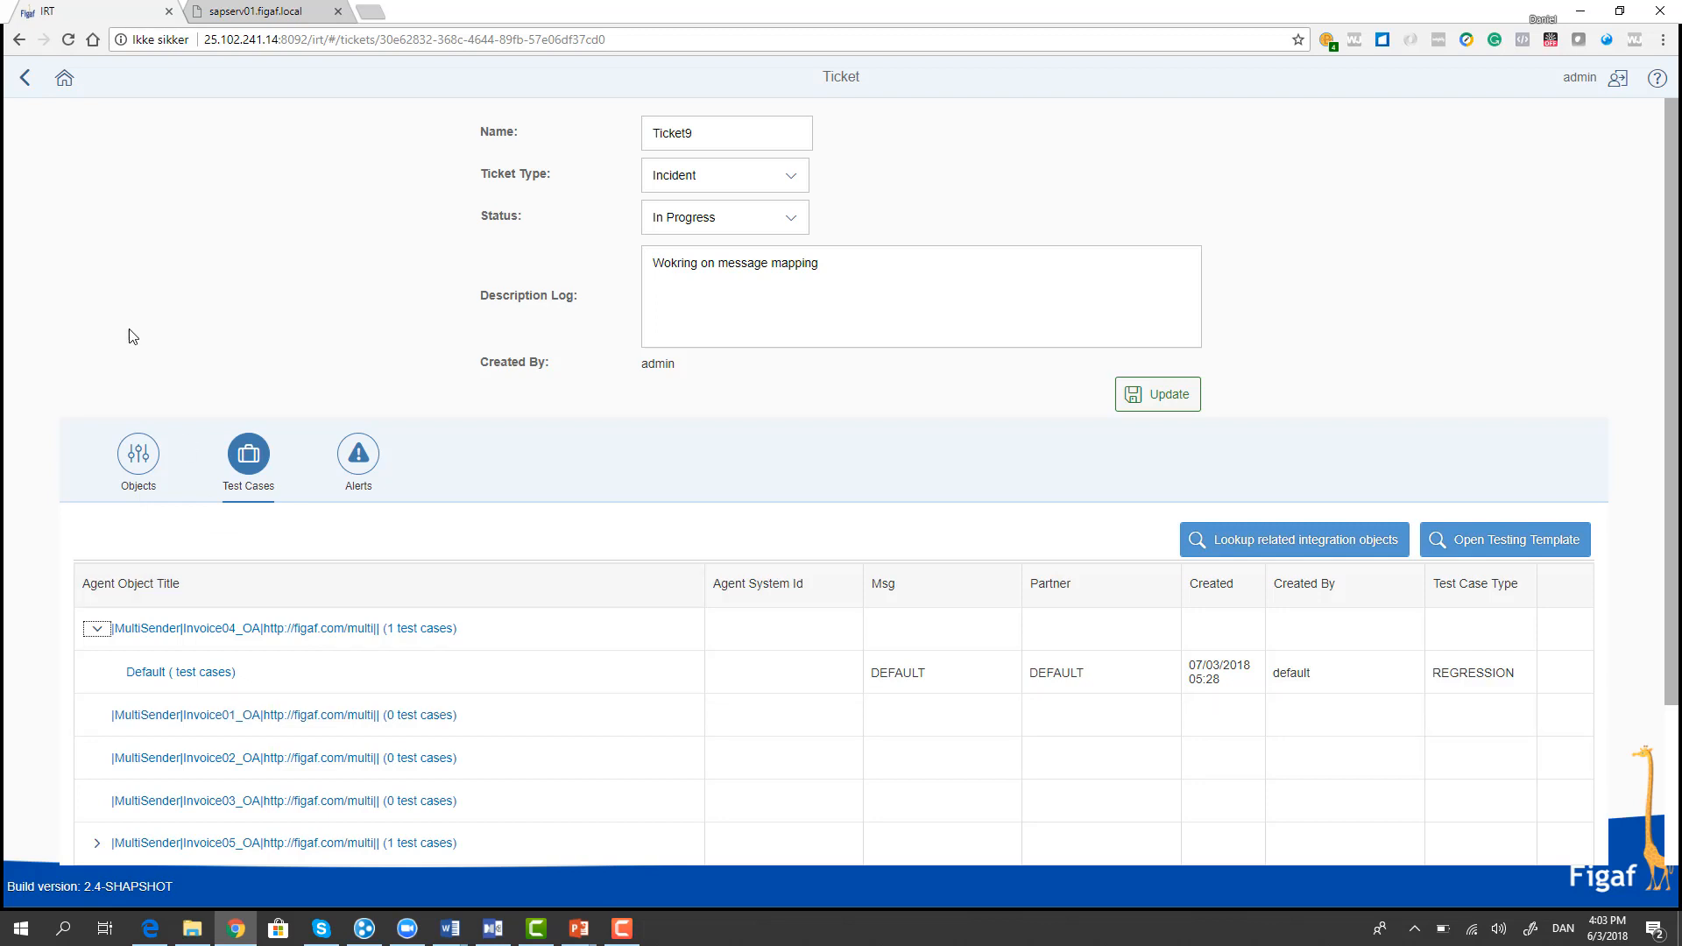
Open the change log of the Invoice message mapping in PI Objects and view the tickets linked to its 15/05/2018 09:23 version
{"action": "left_click", "coordinate": [75, 99]}
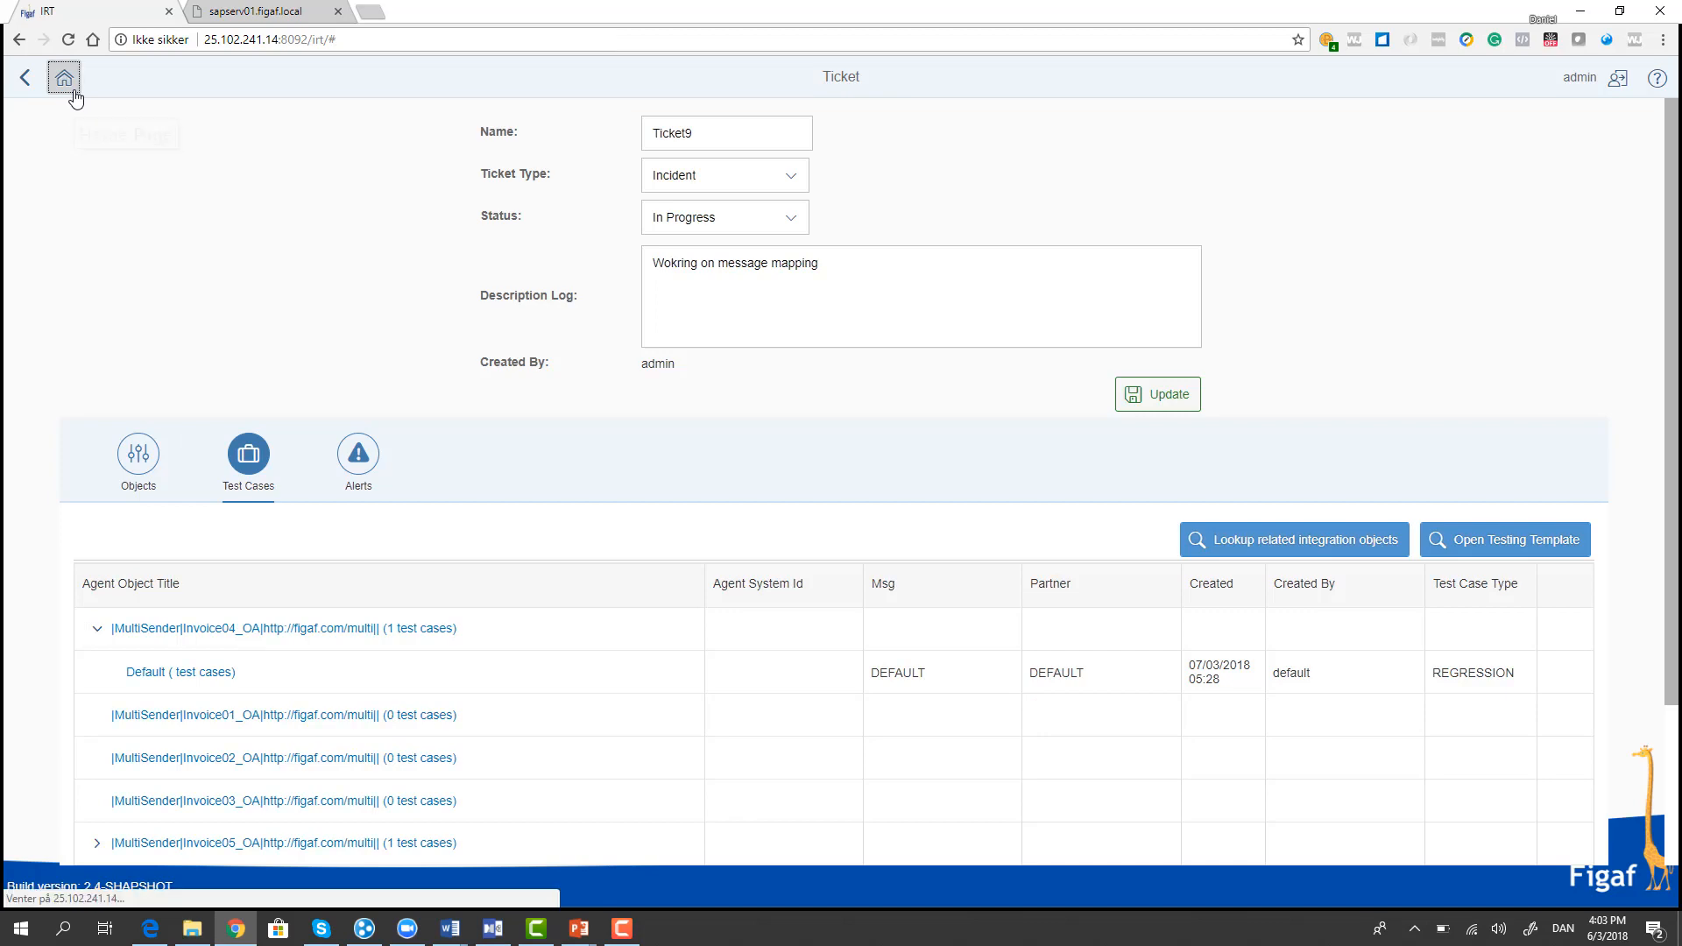
{"action": "left_click", "coordinate": [1060, 357]}
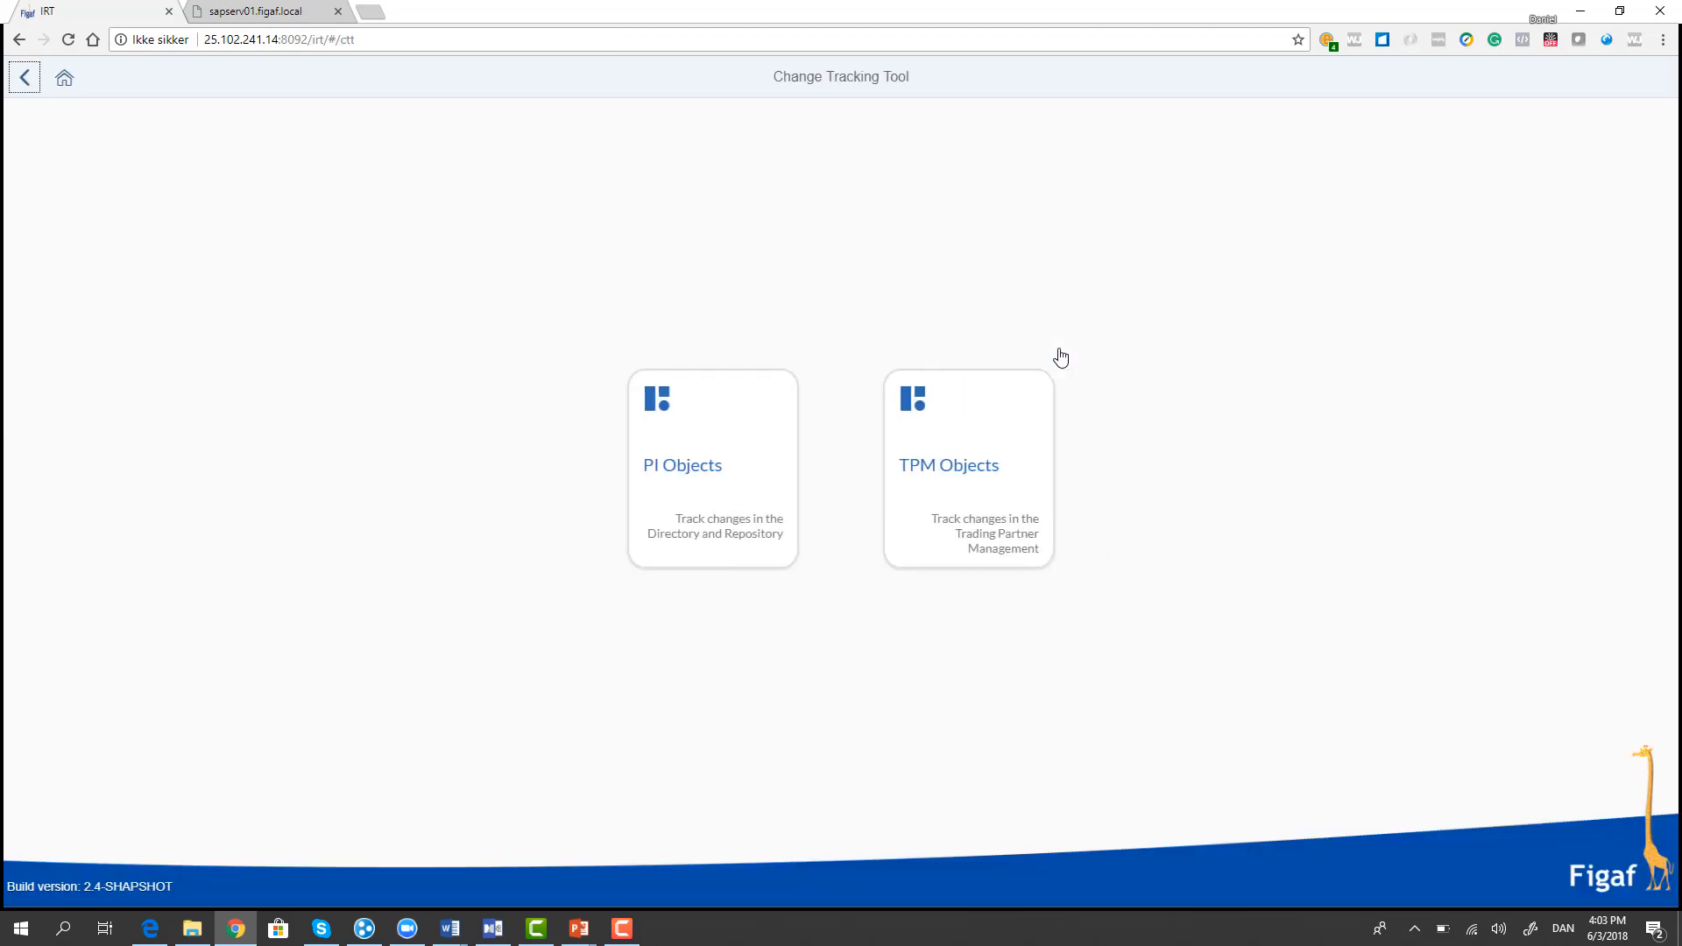
{"action": "left_click", "coordinate": [657, 512]}
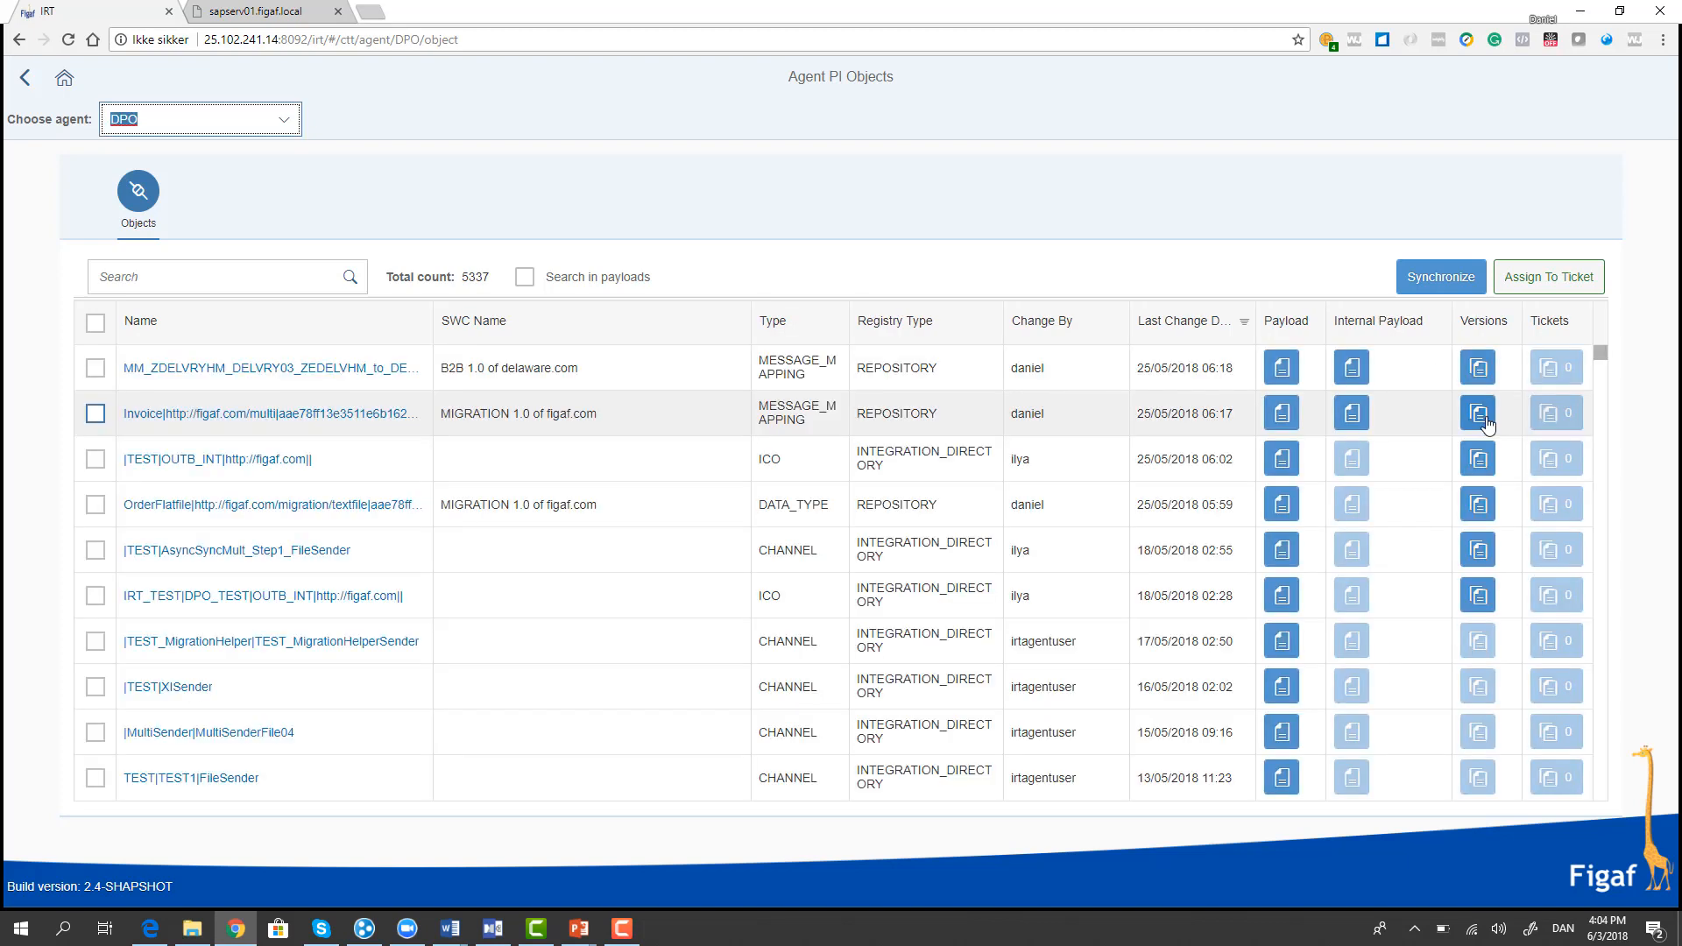
{"action": "left_click", "coordinate": [1482, 416]}
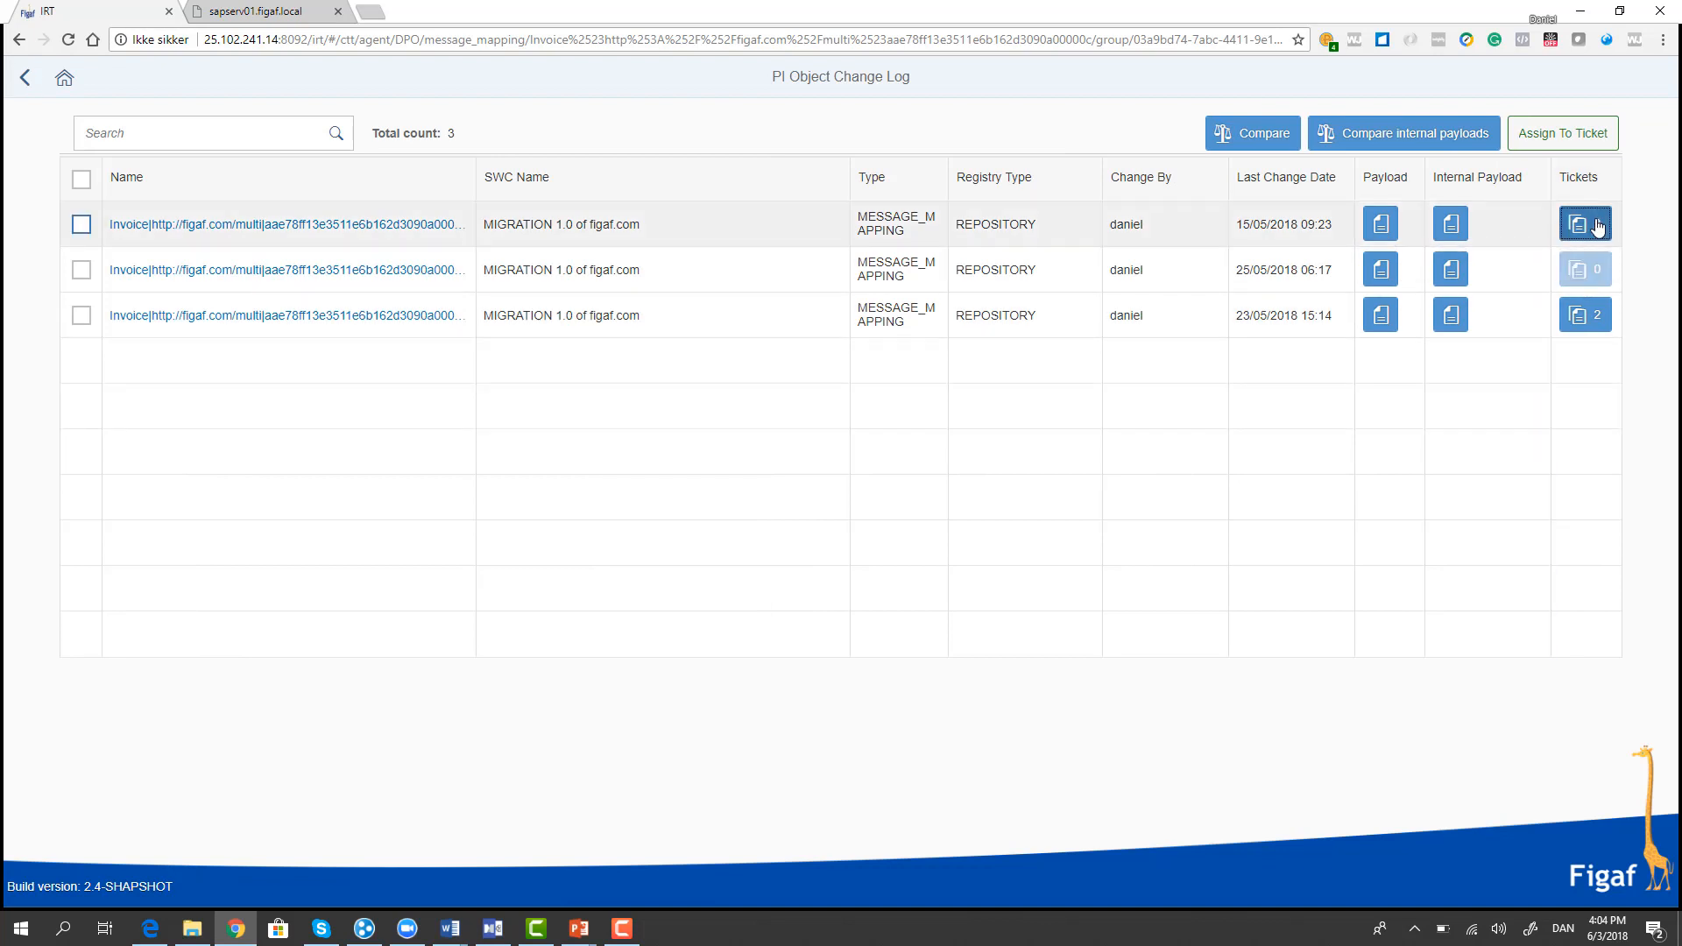
{"action": "left_click", "coordinate": [1596, 226]}
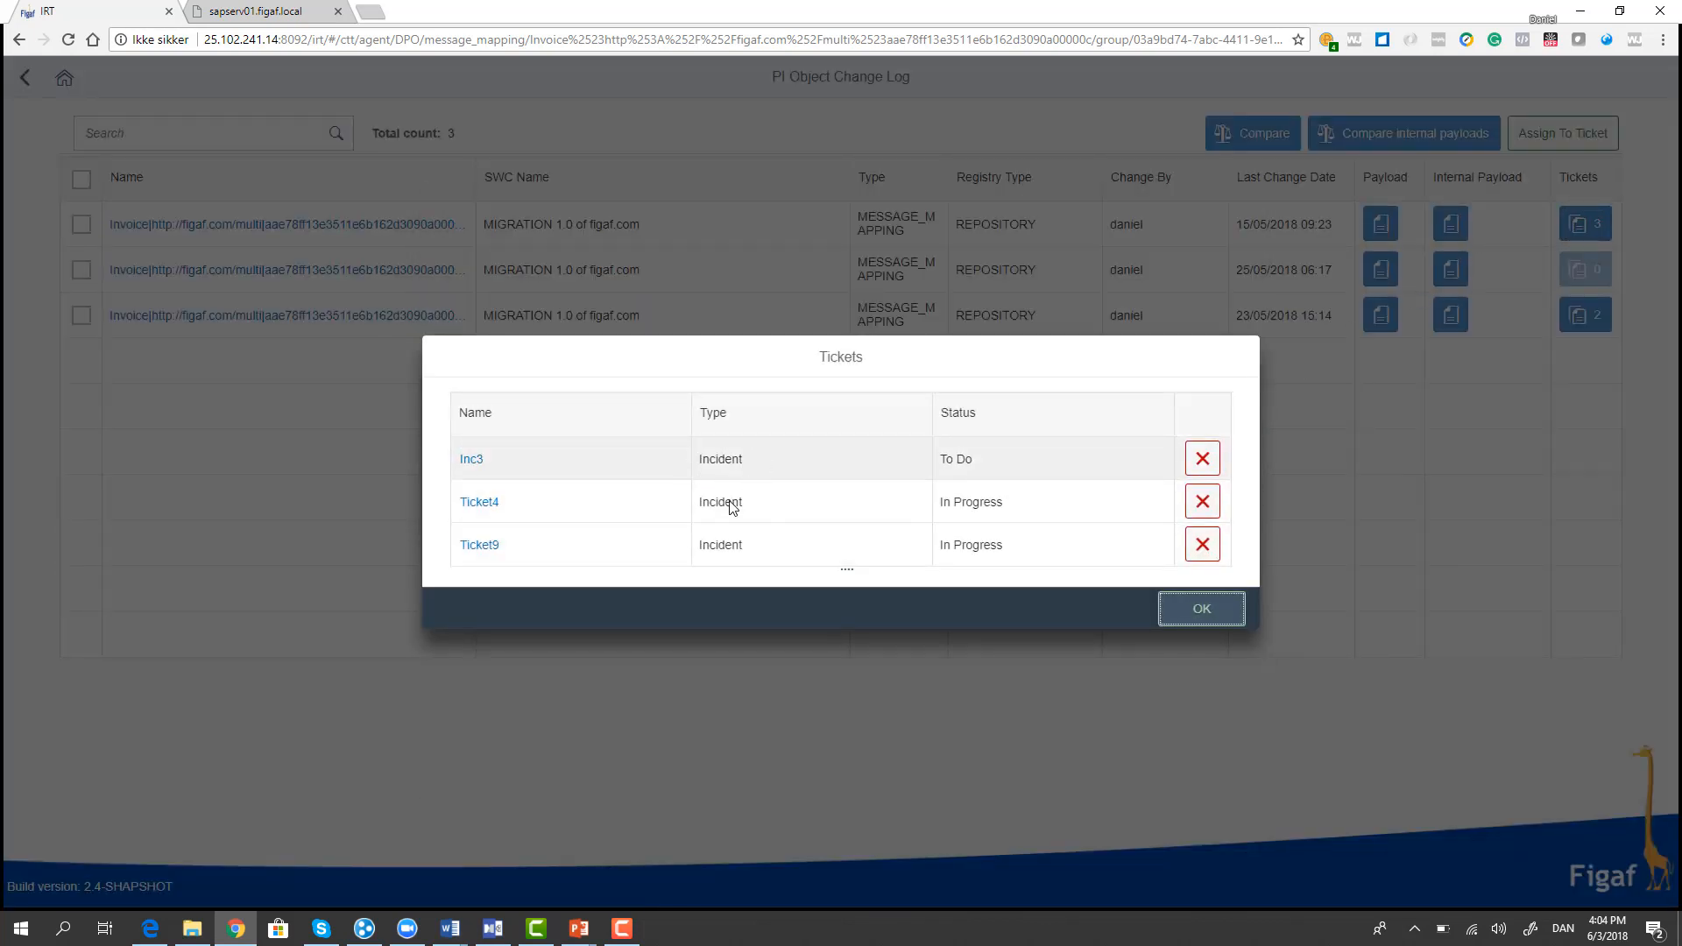
{"action": "left_click", "coordinate": [1205, 622]}
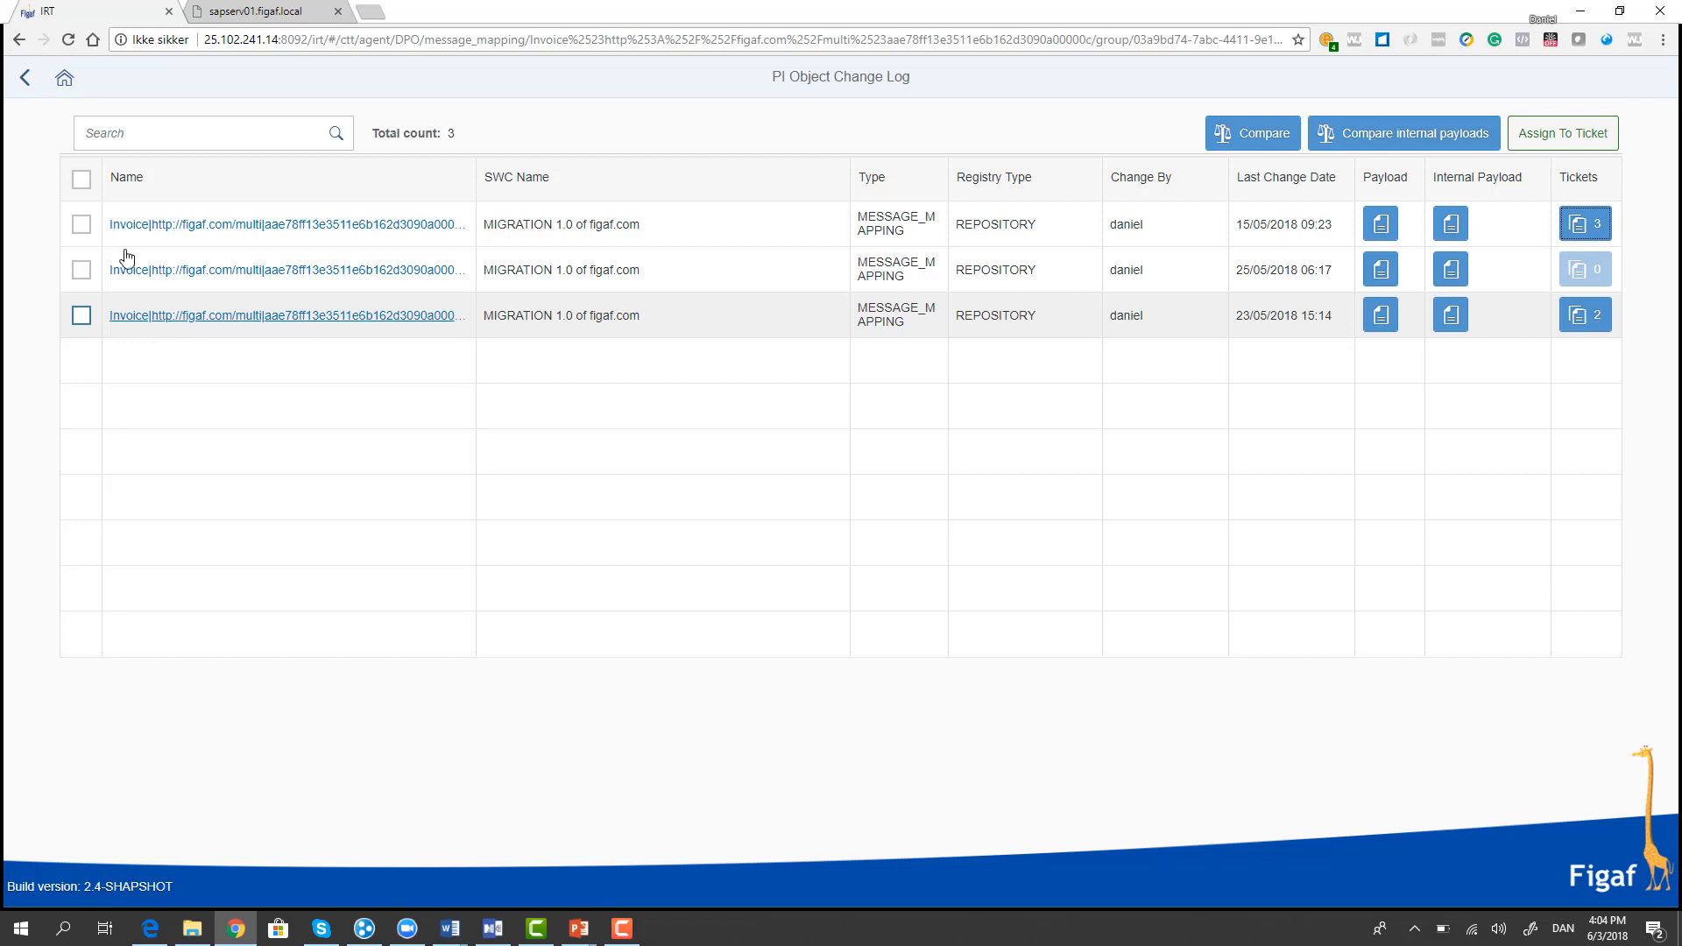
Select the 15/05/2018 09:23 and 25/05/2018 06:17 versions of the Invoice mapping, and return to the PI objects list
{"action": "left_click", "coordinate": [81, 224]}
{"action": "left_click", "coordinate": [81, 270]}
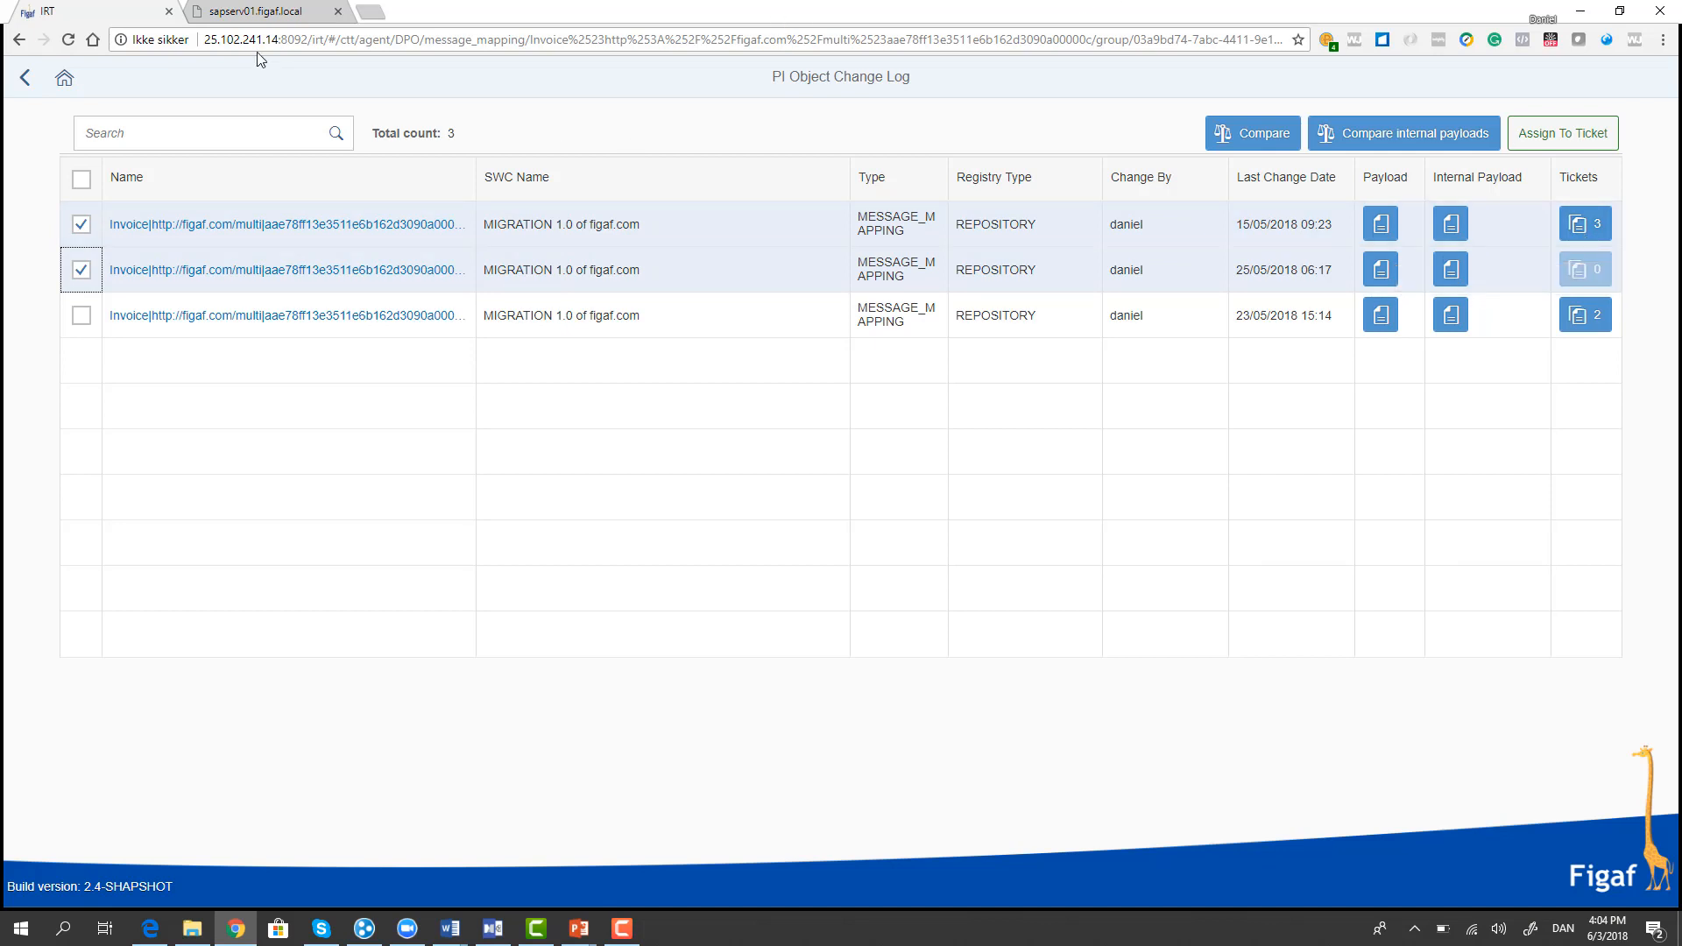
{"action": "left_click", "coordinate": [25, 78]}
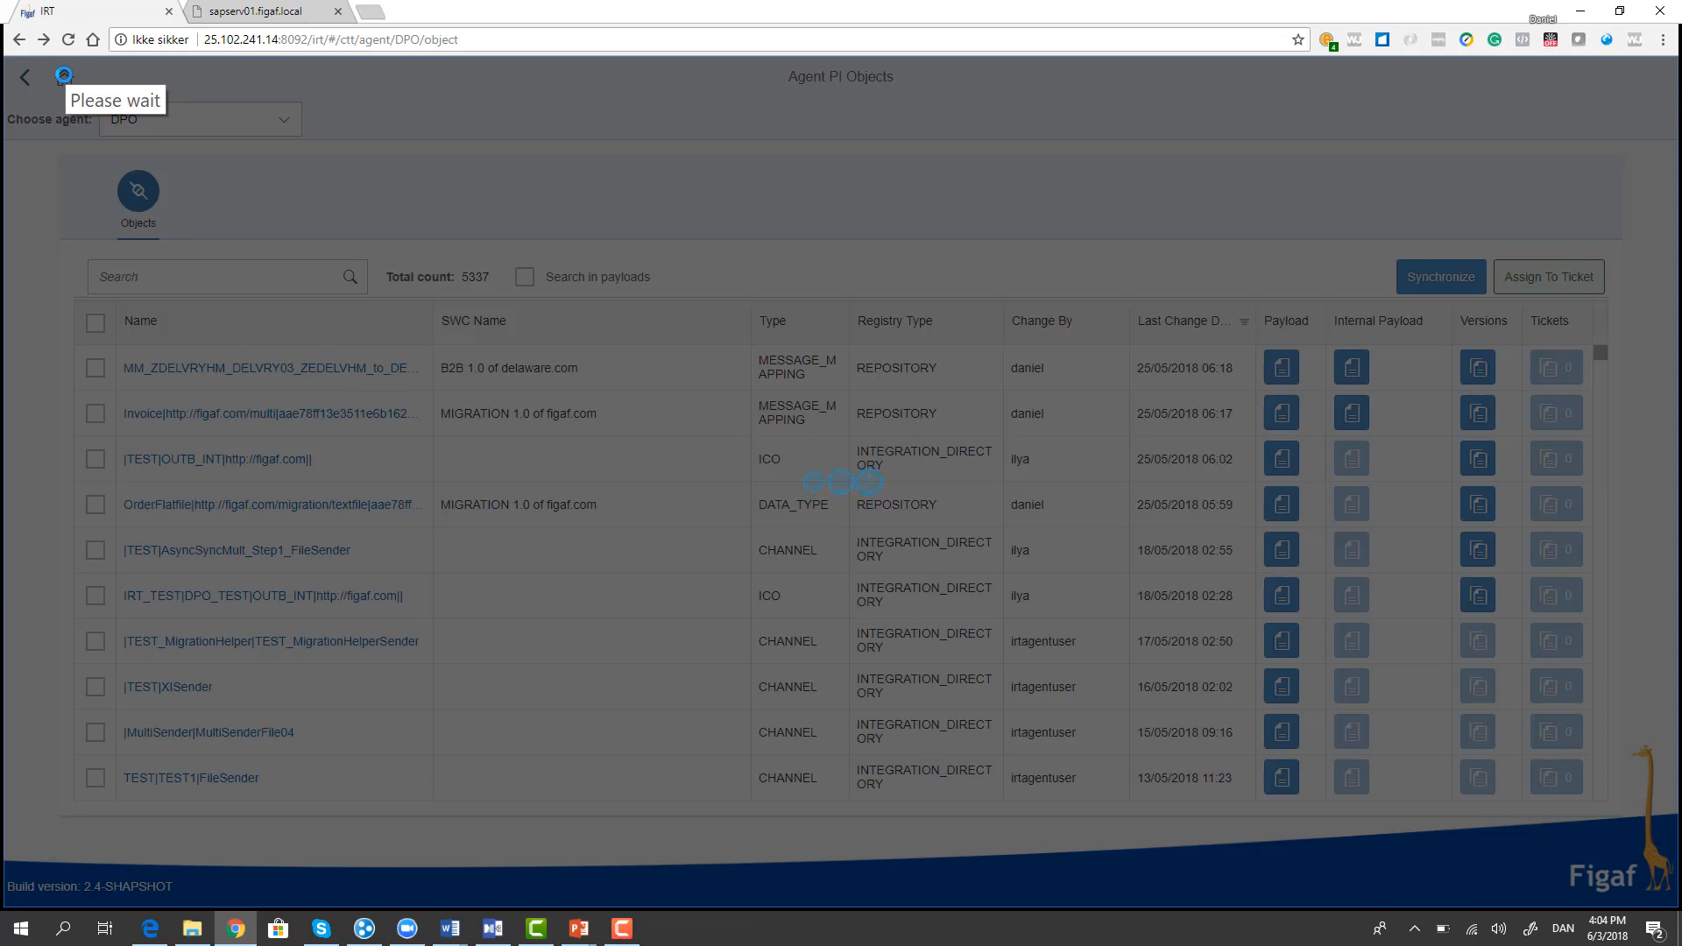
{"action": "key", "text": "alt+Tab"}
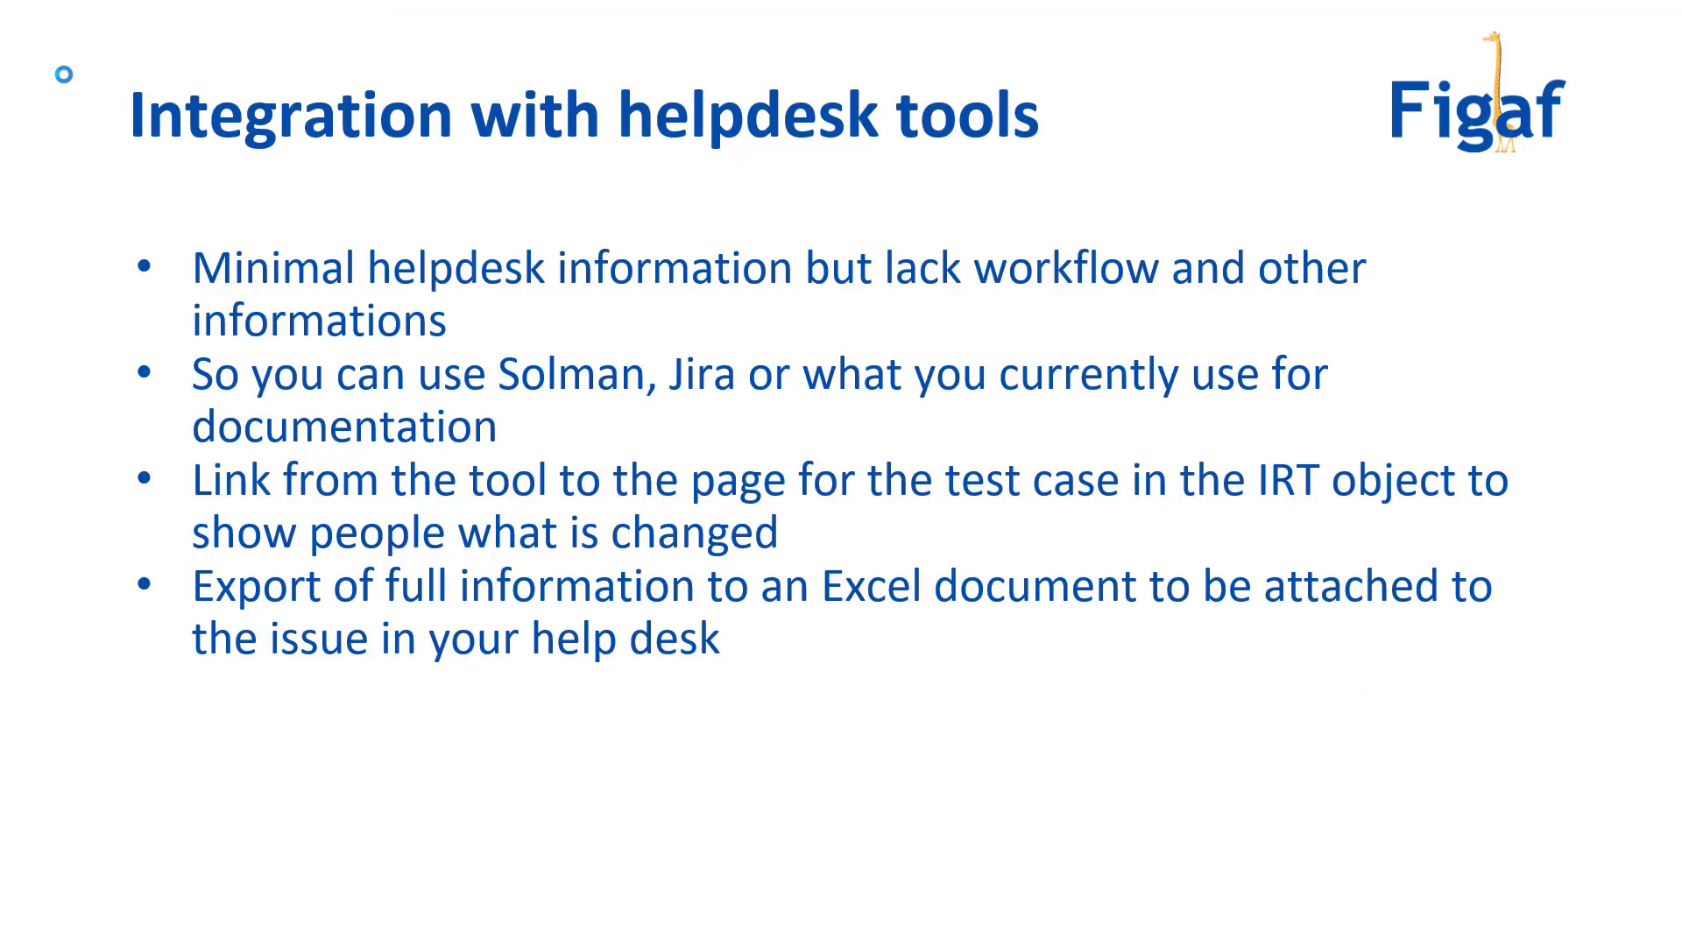
{"action": "key", "text": "Right"}
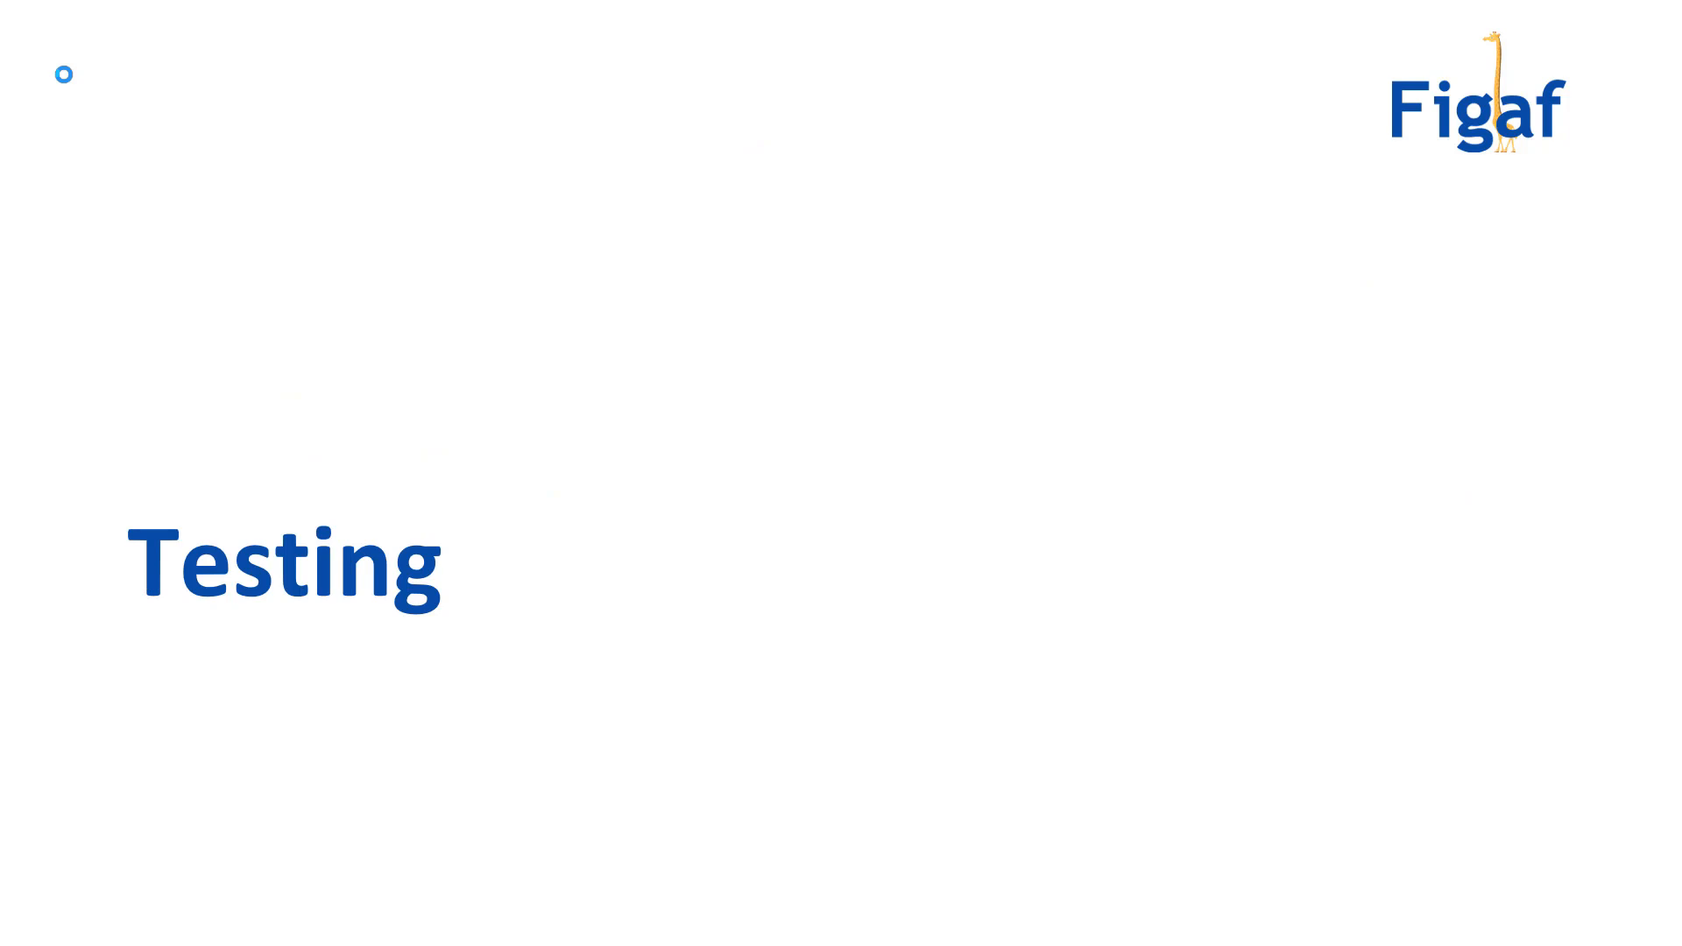
{"action": "key", "text": "Right"}
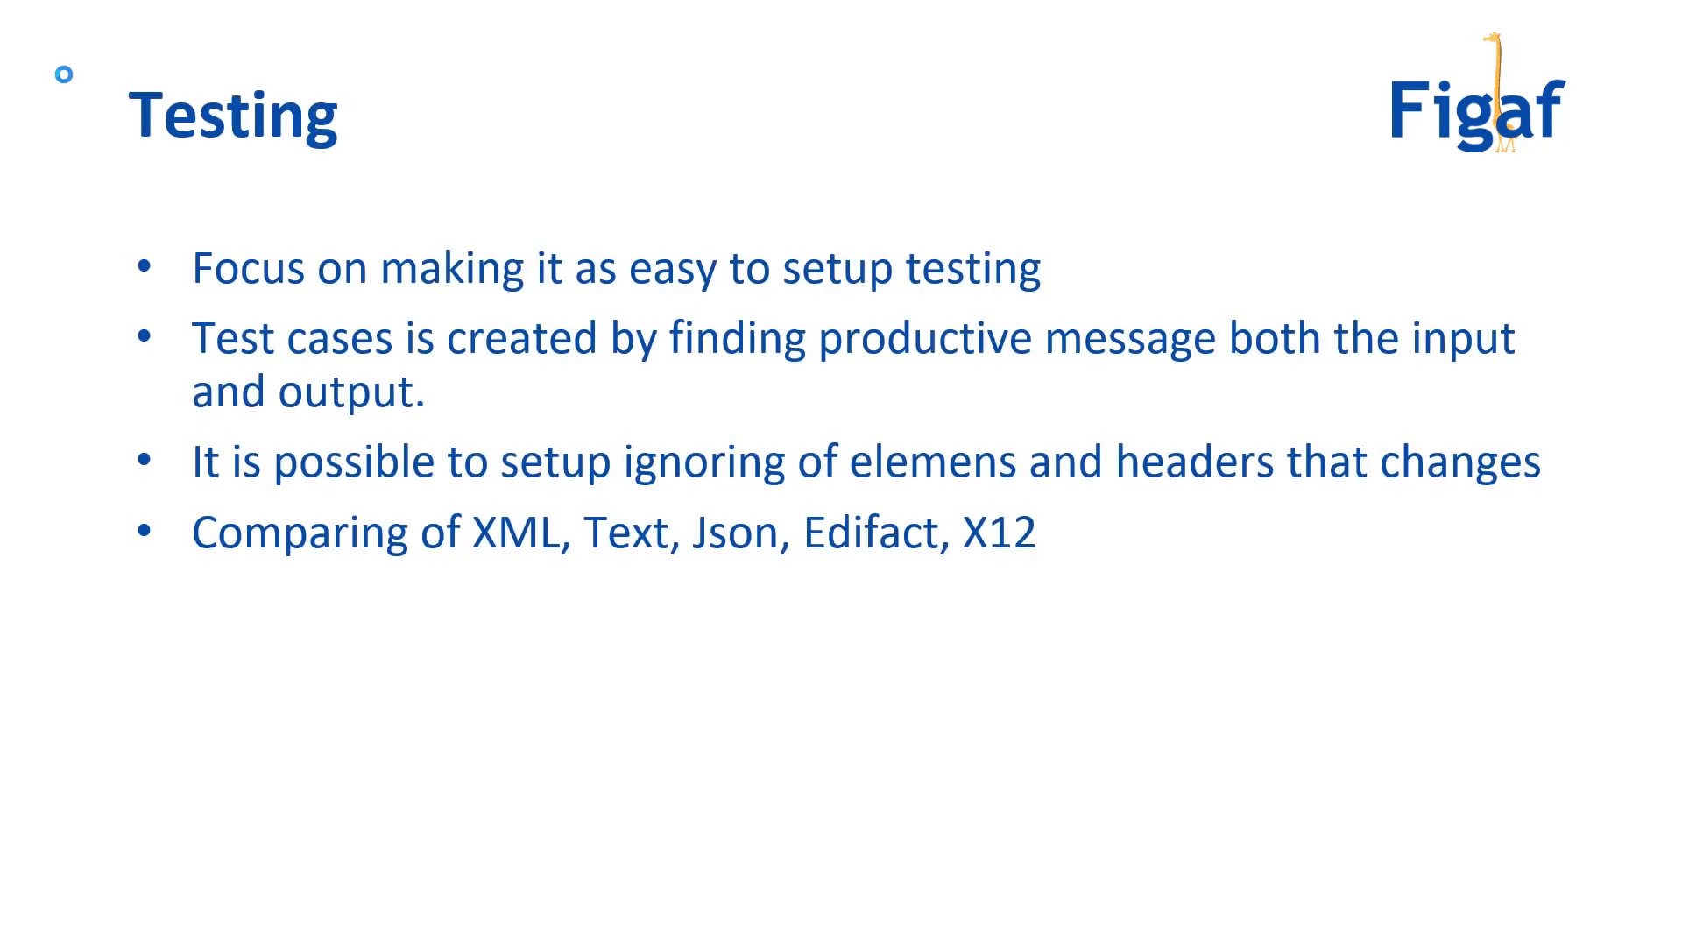
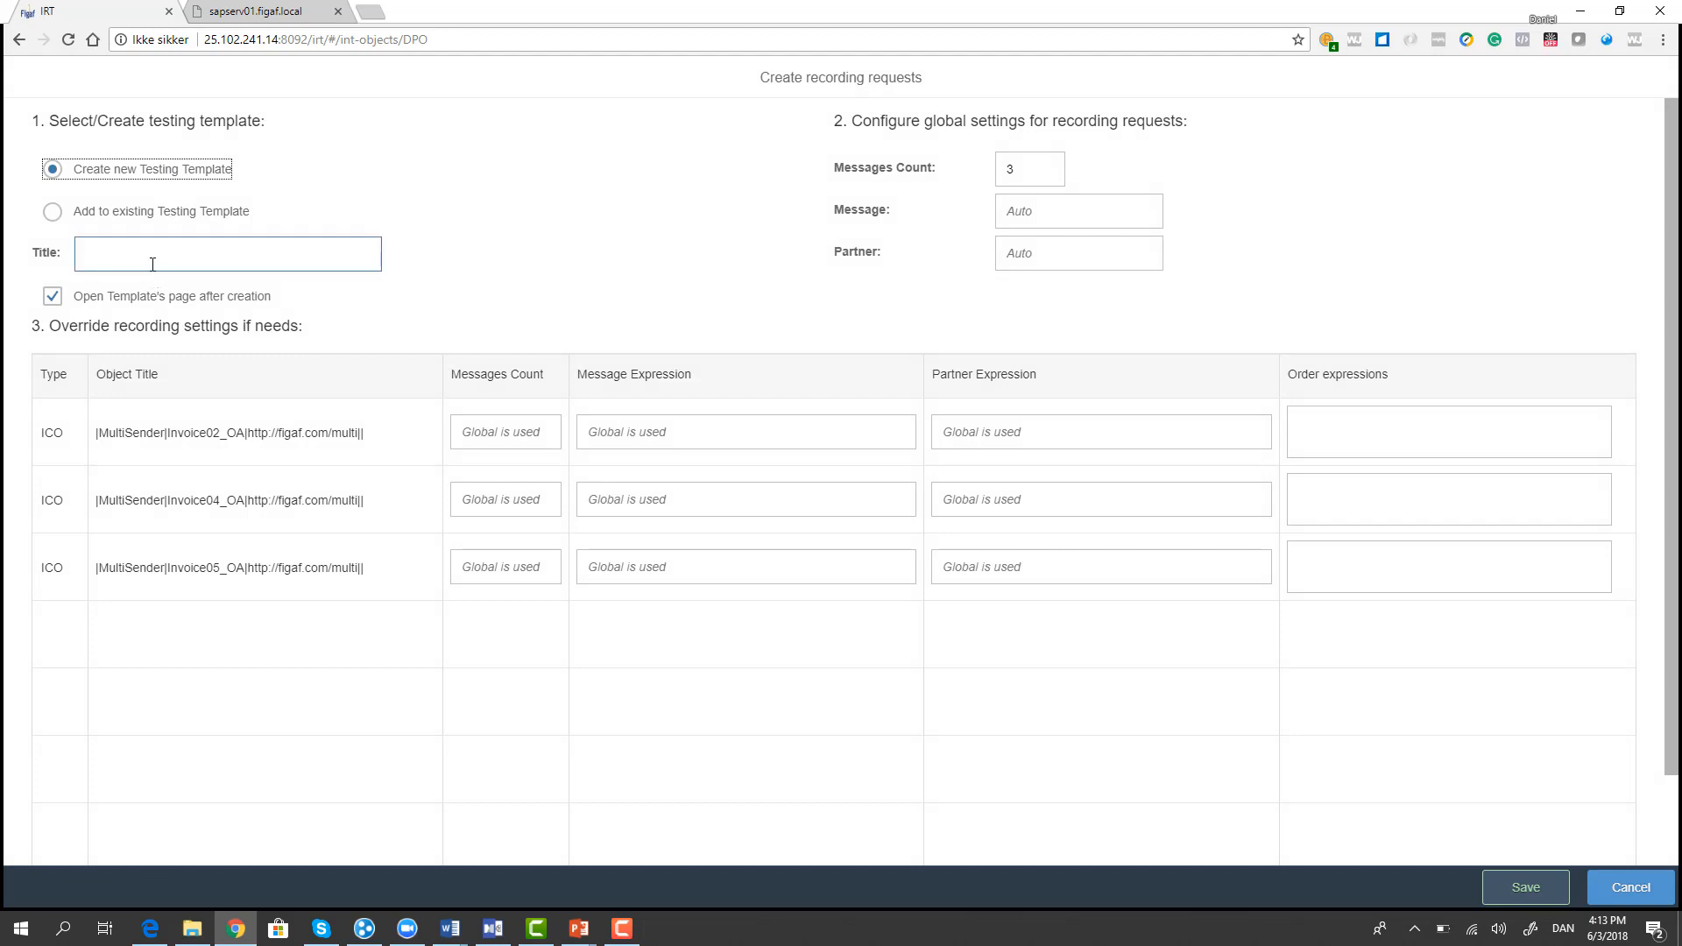
Create recording requests for the Invoice02_OA, Invoice04_OA and Invoice05_OA objects in a new testing template titled demo 99, with message demo99
{"action": "left_click", "coordinate": [130, 253]}
{"action": "type", "text": "demo 99"}
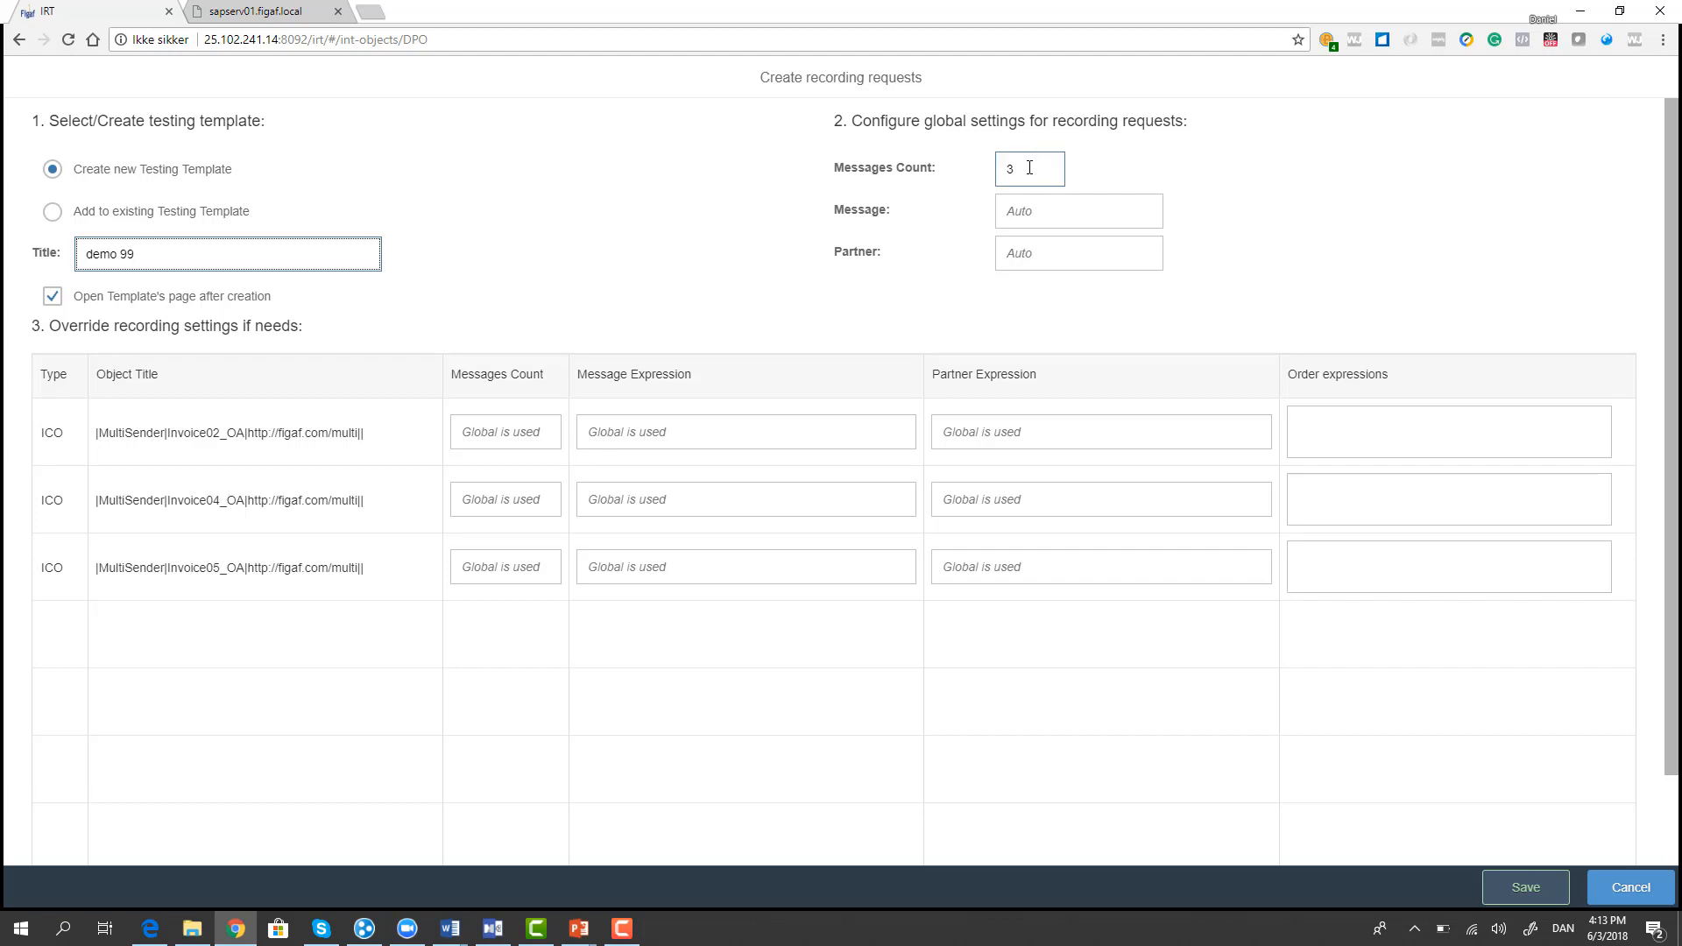
{"action": "left_click", "coordinate": [1029, 211]}
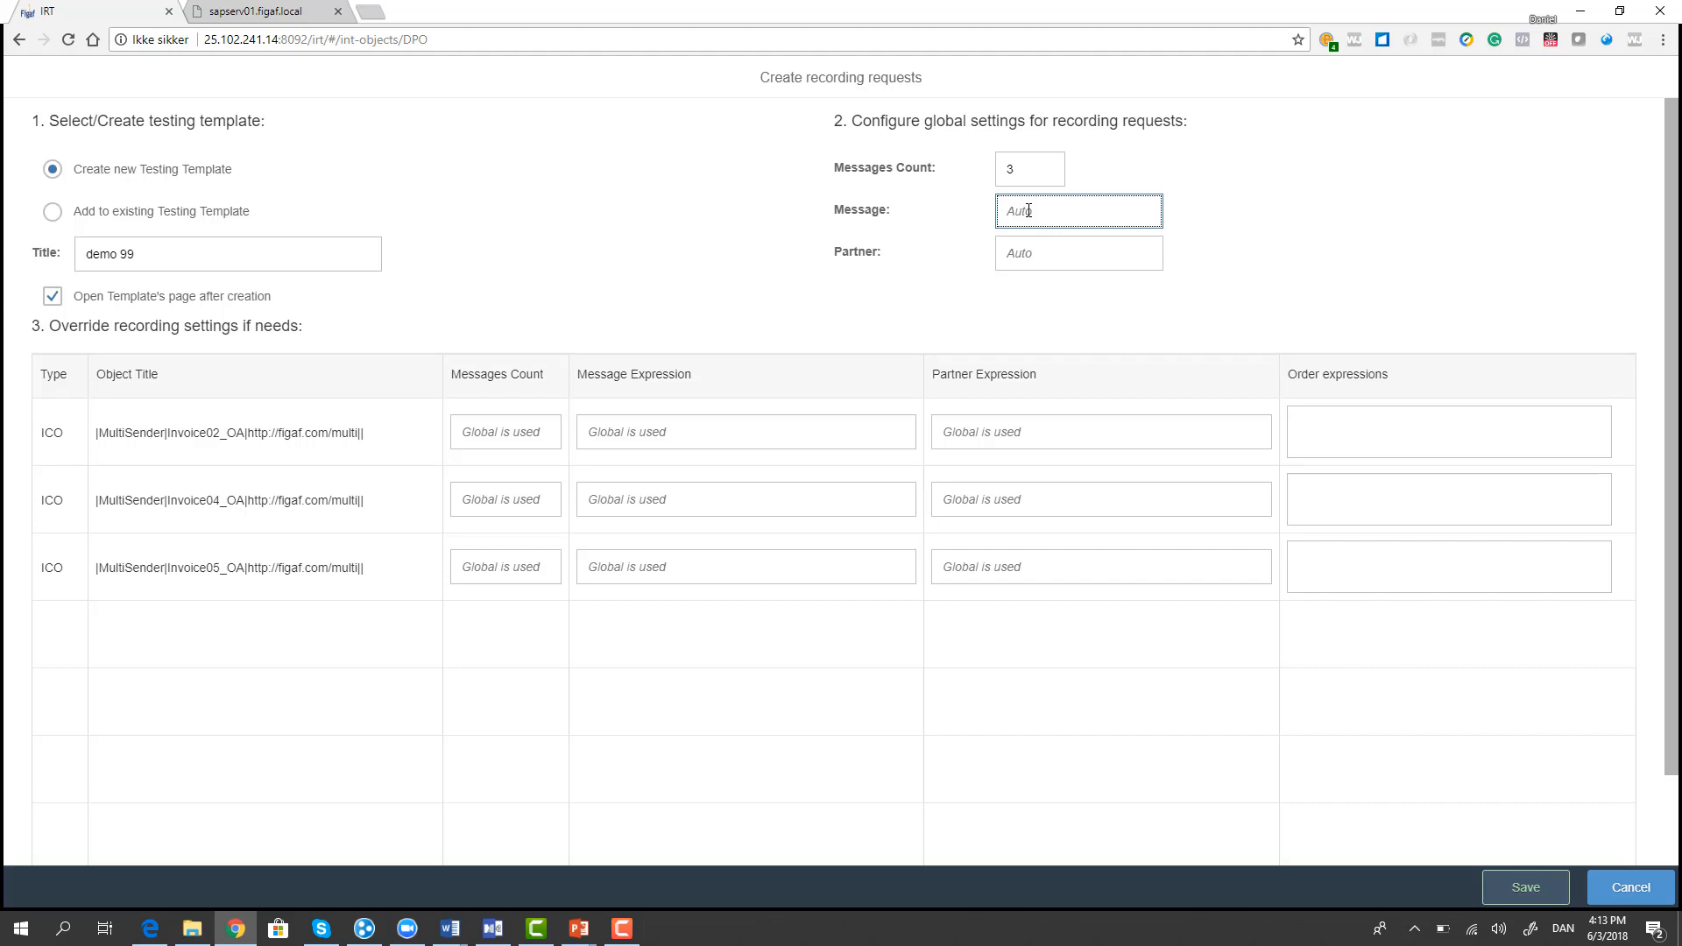
{"action": "type", "text": "demo99"}
{"action": "left_click", "coordinate": [1534, 889]}
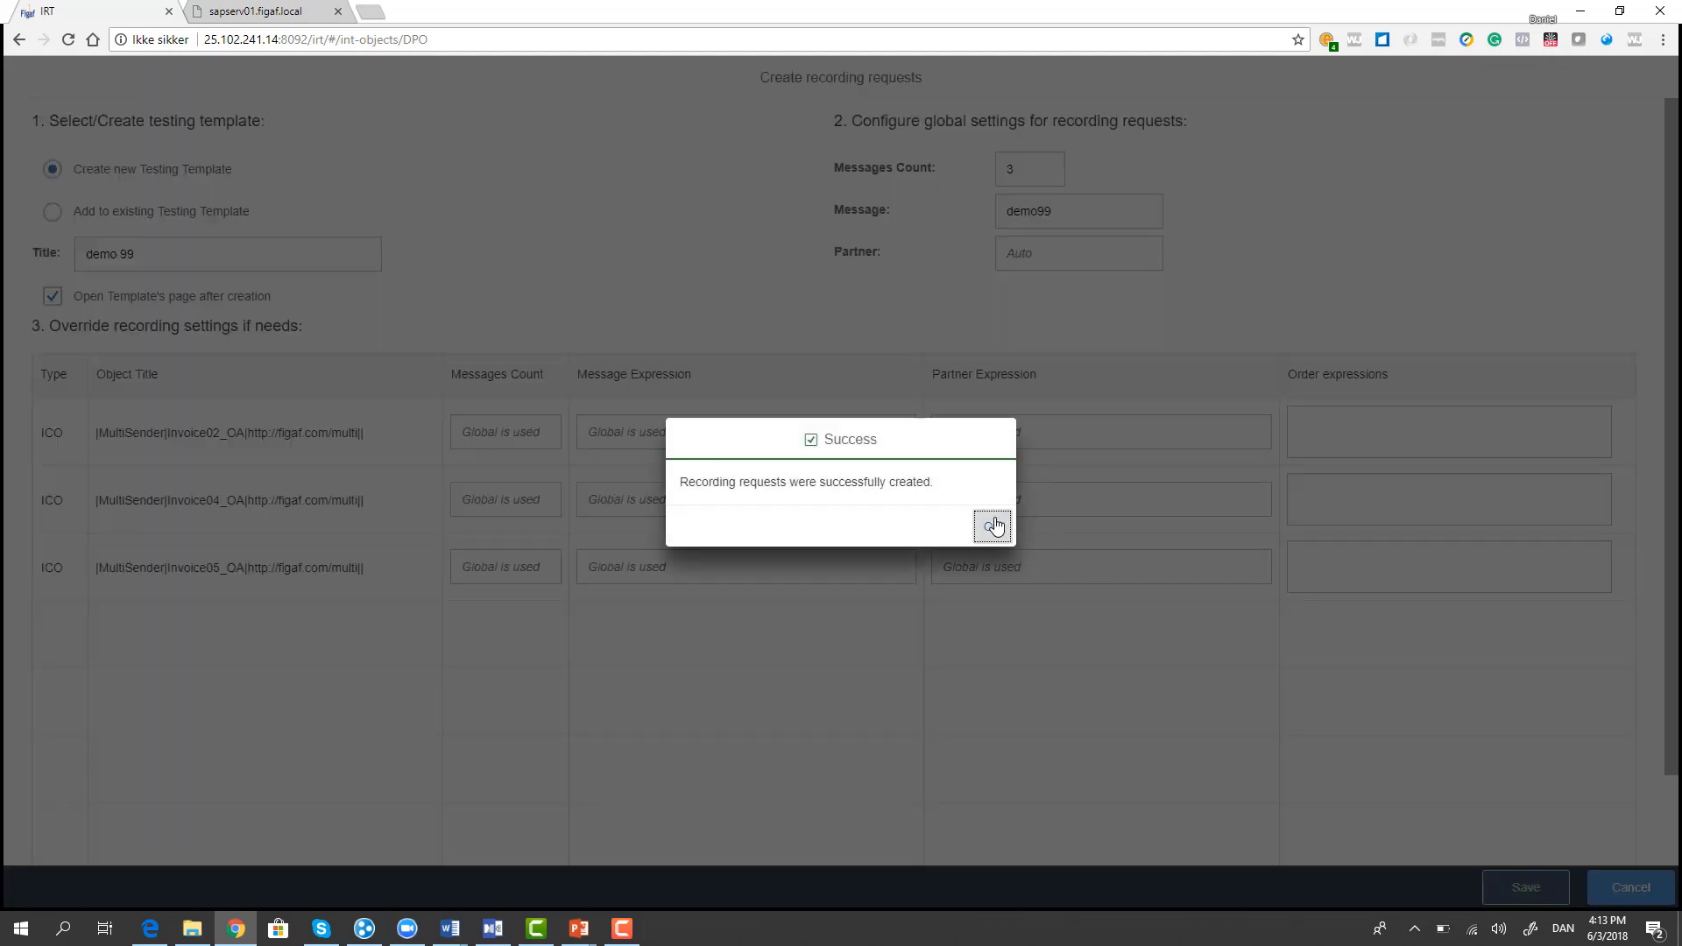
{"action": "left_click", "coordinate": [993, 526]}
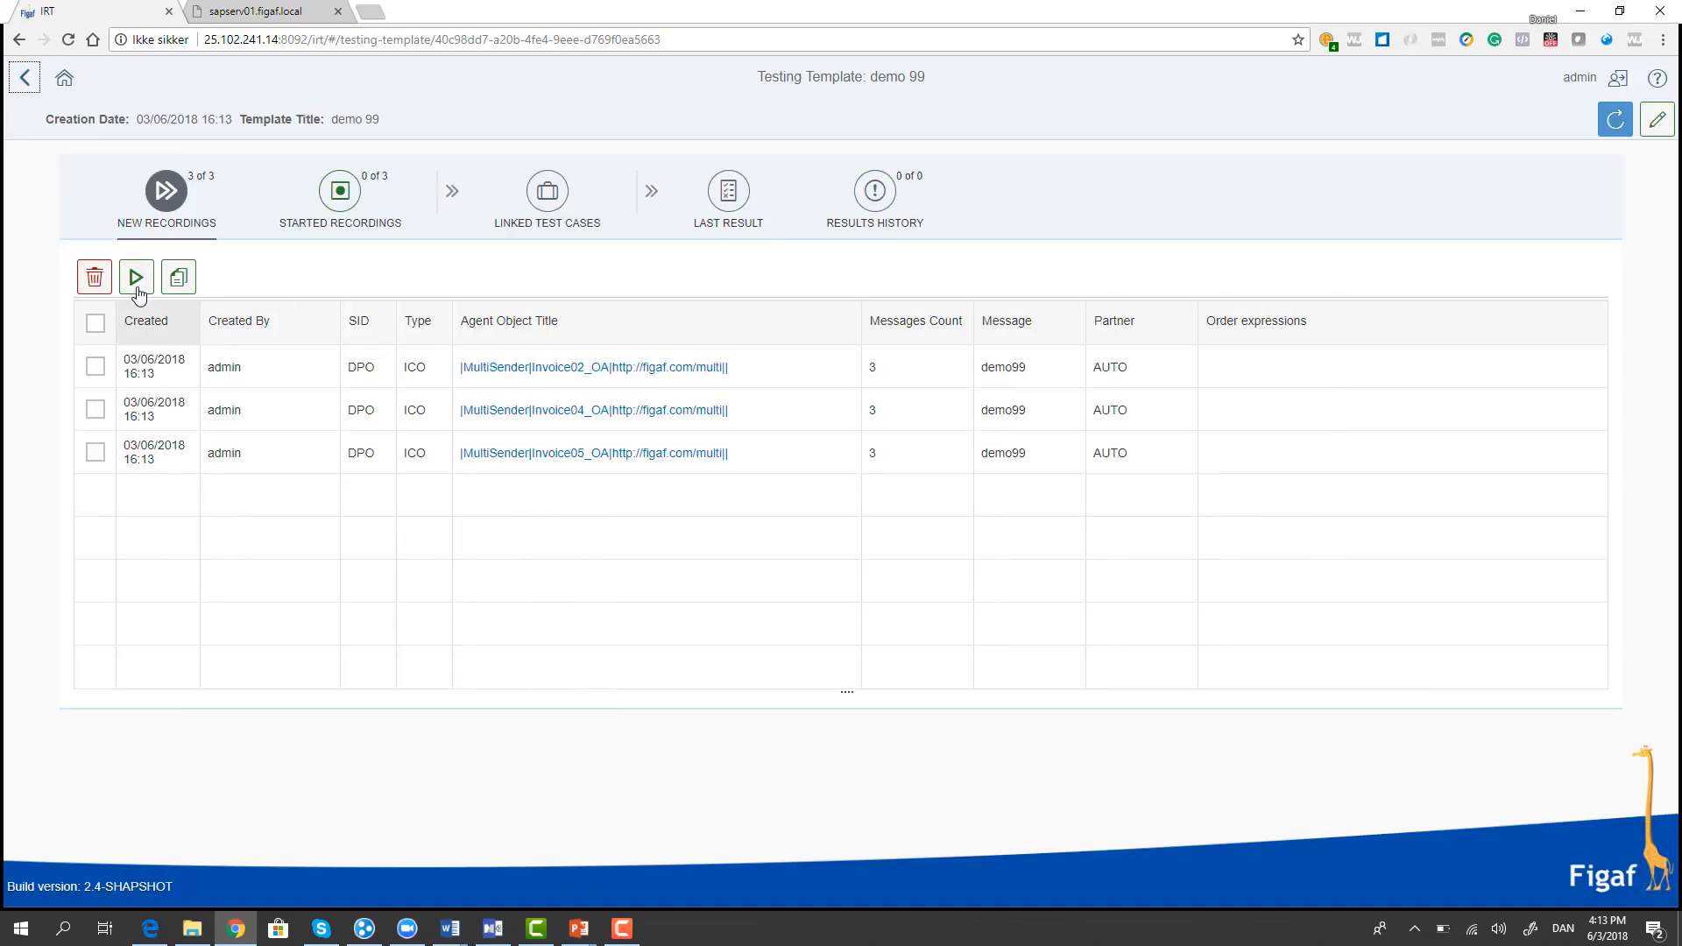
Start all three new recordings of the demo 99 template and show the started recordings
{"action": "left_click", "coordinate": [95, 323]}
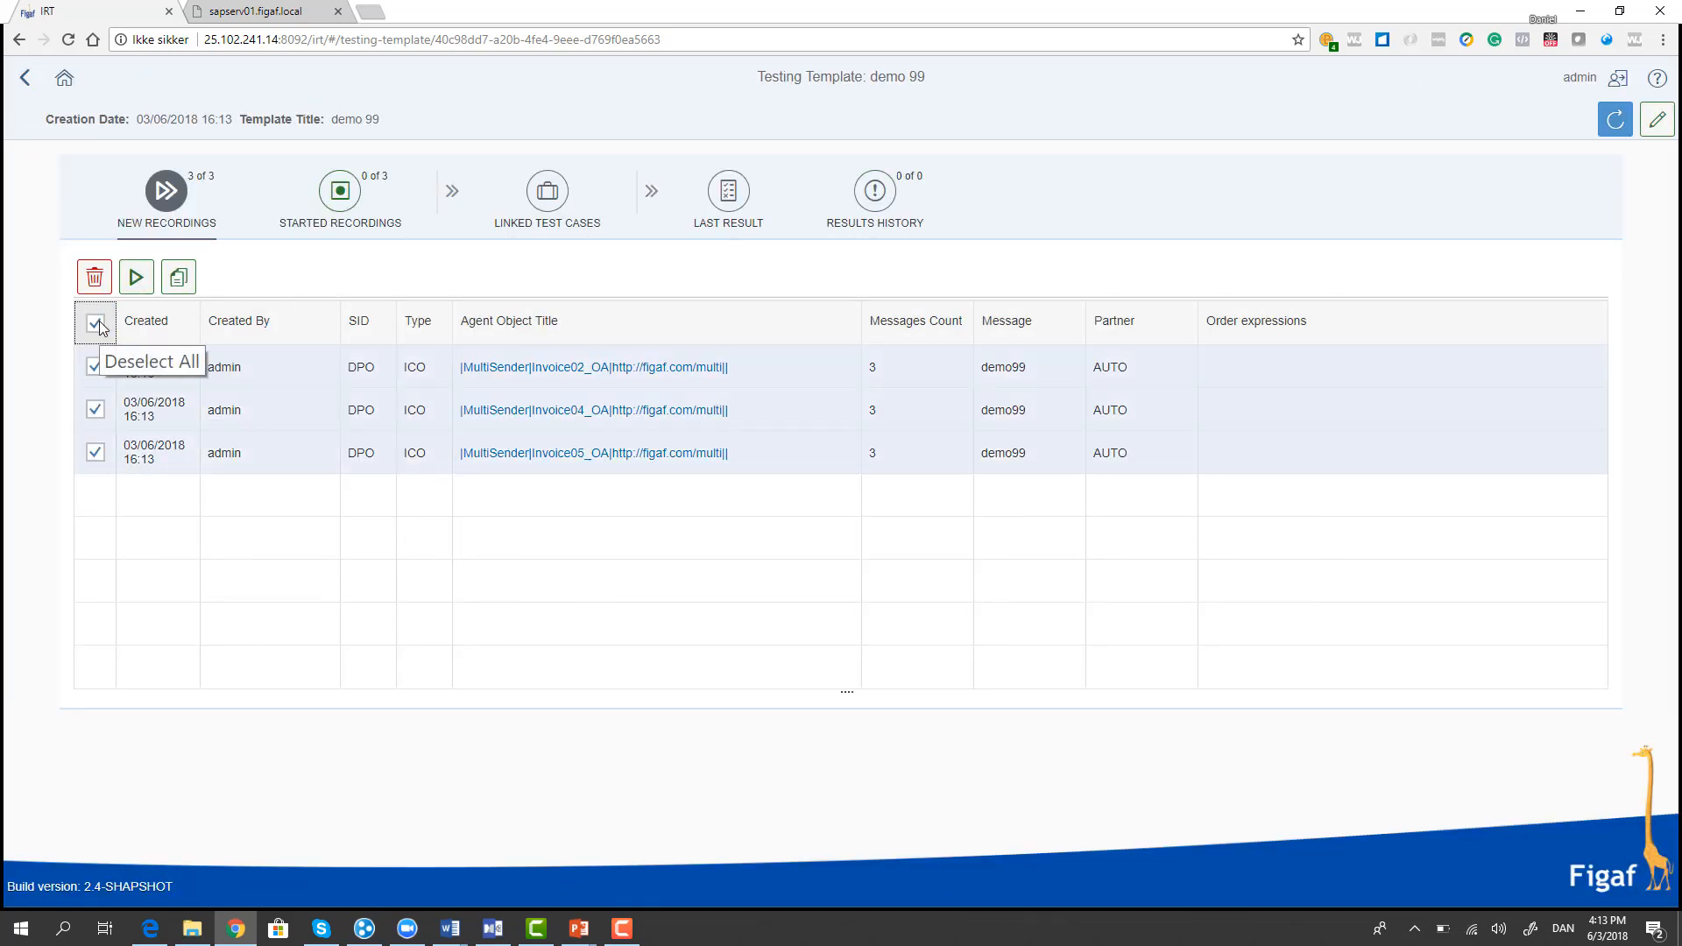
{"action": "left_click", "coordinate": [136, 277]}
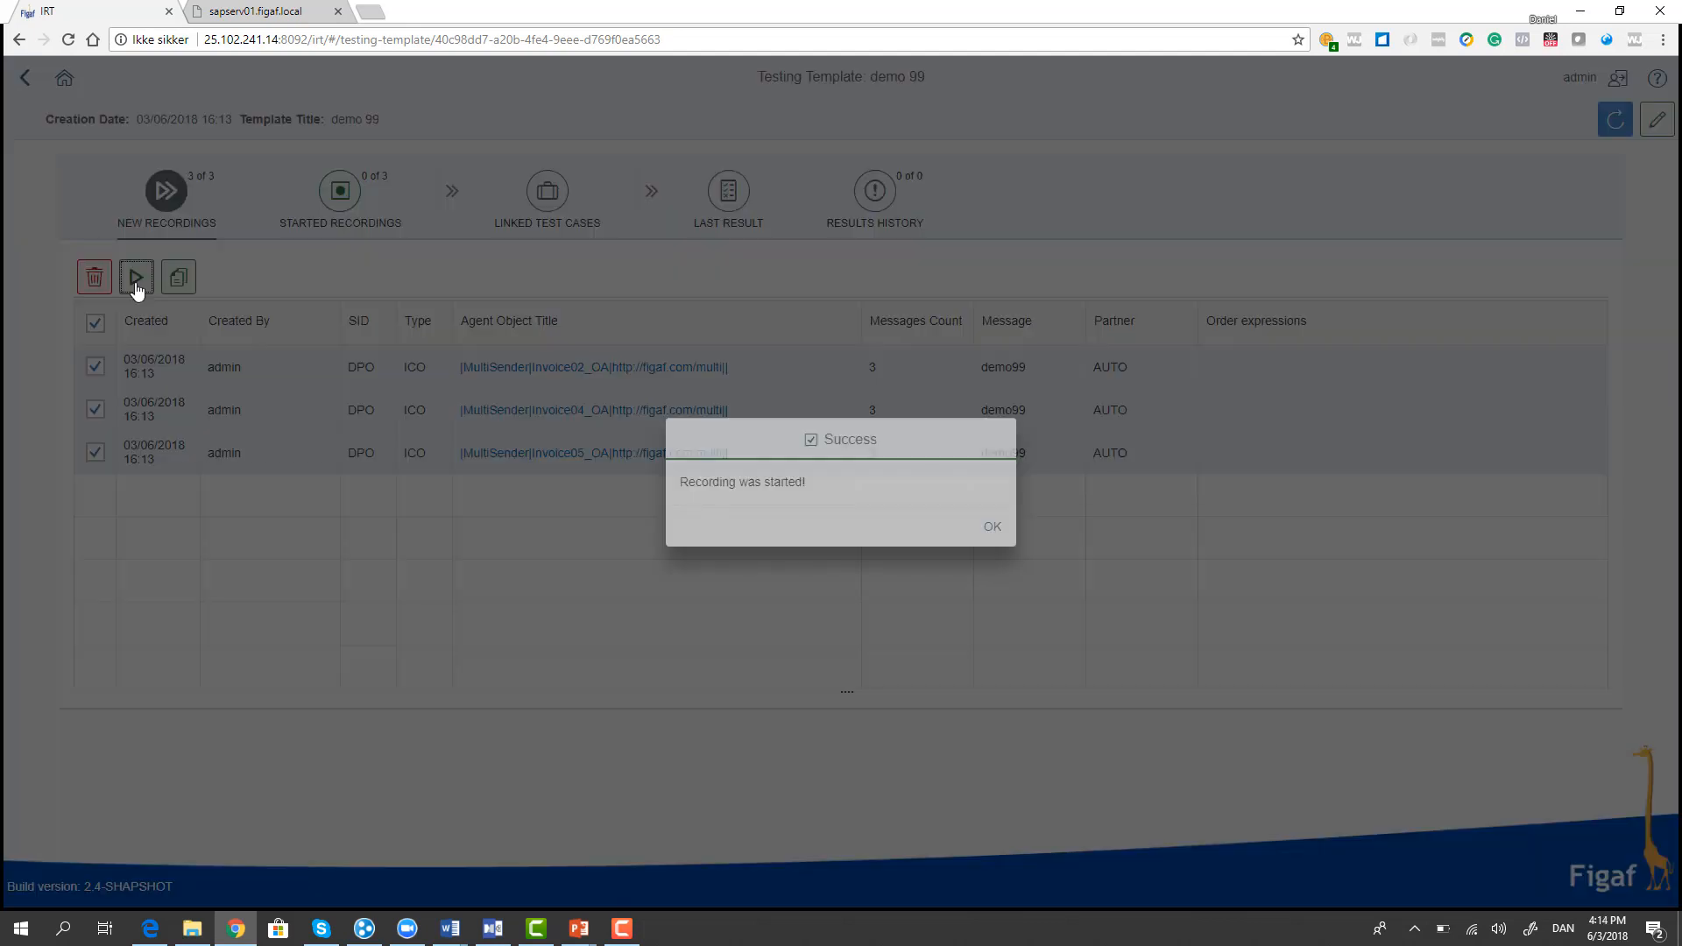
{"action": "left_click", "coordinate": [987, 530]}
{"action": "left_click", "coordinate": [364, 212]}
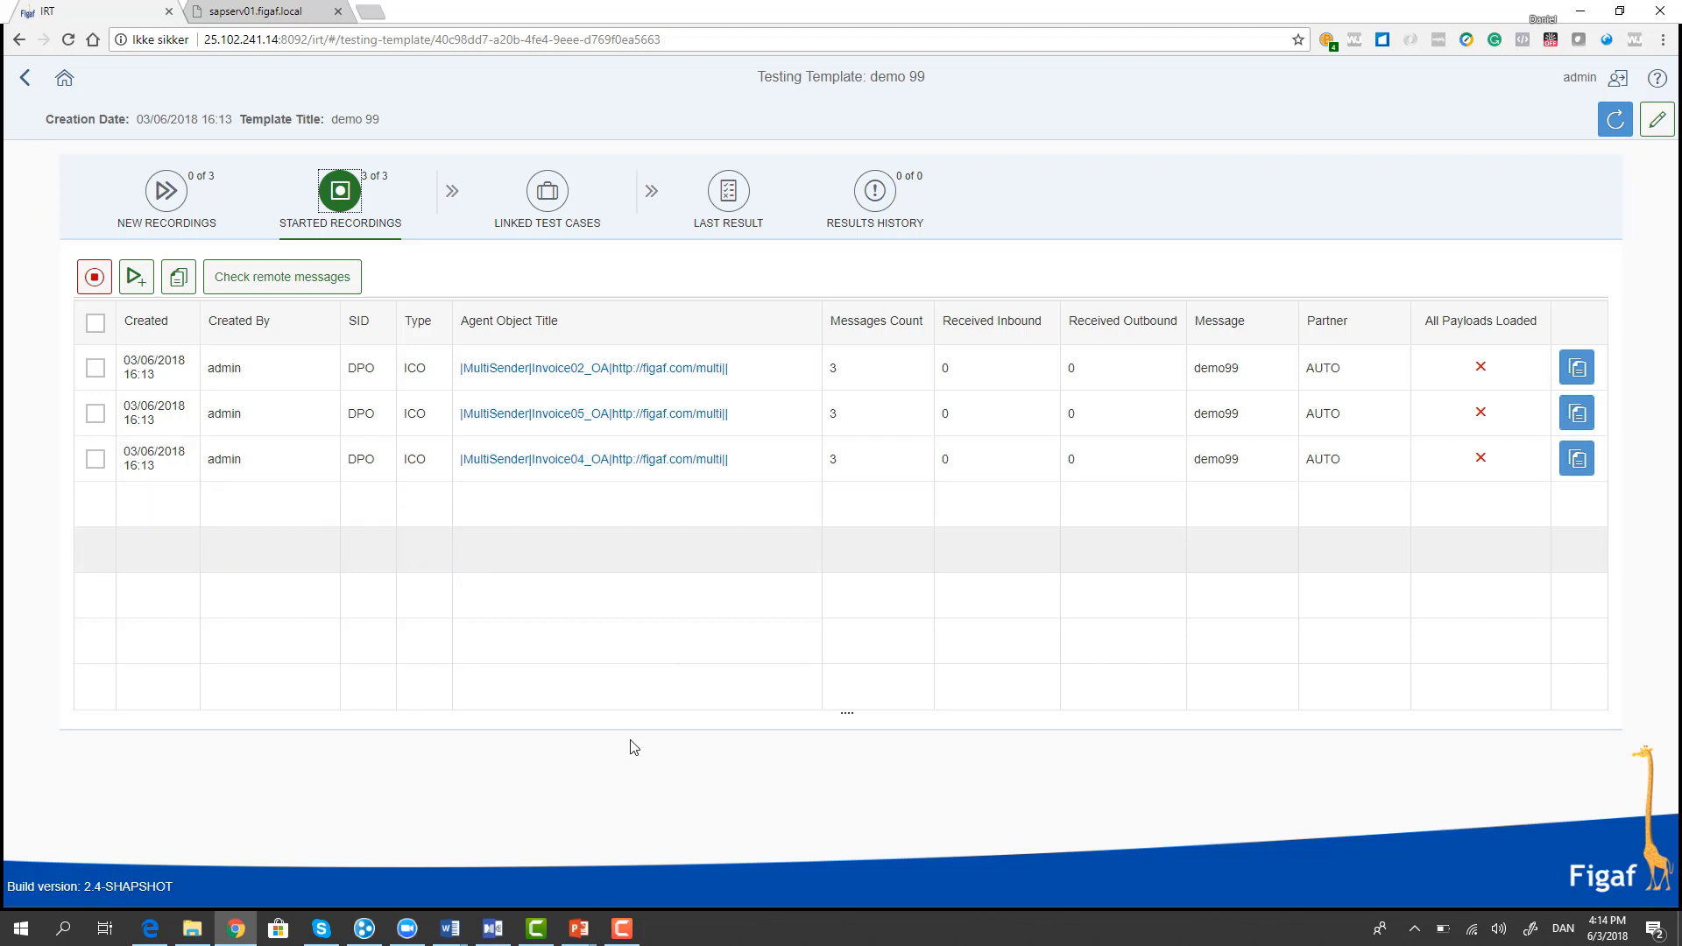
{"action": "left_click", "coordinate": [625, 928]}
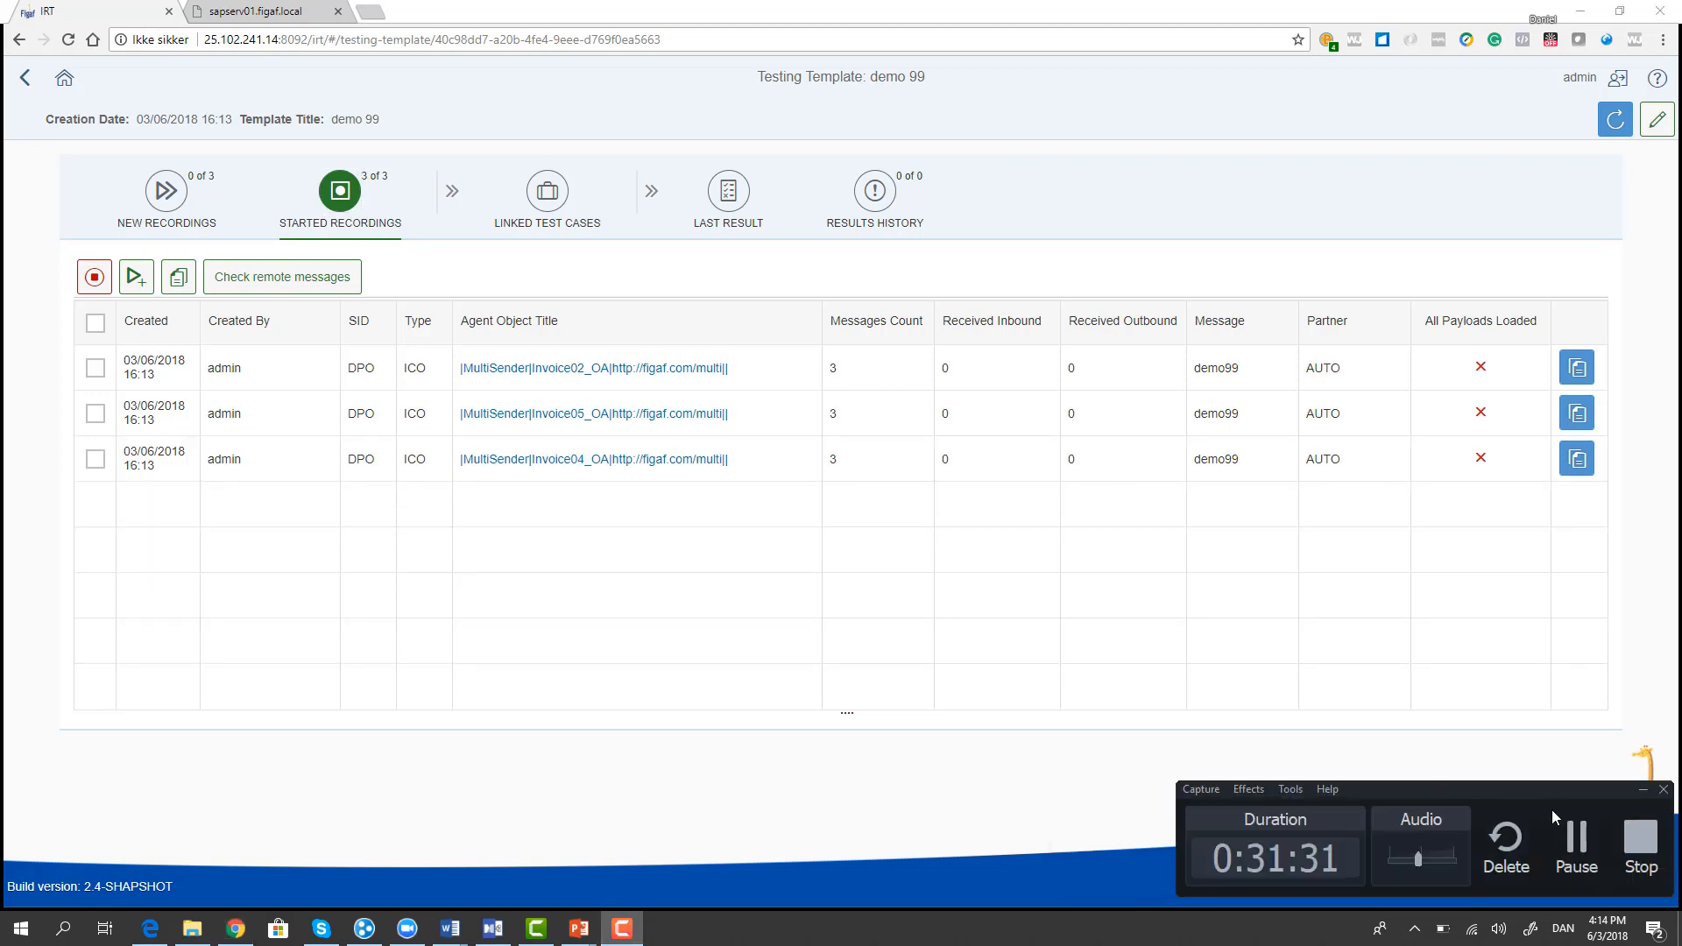
{"action": "left_click", "coordinate": [1577, 843]}
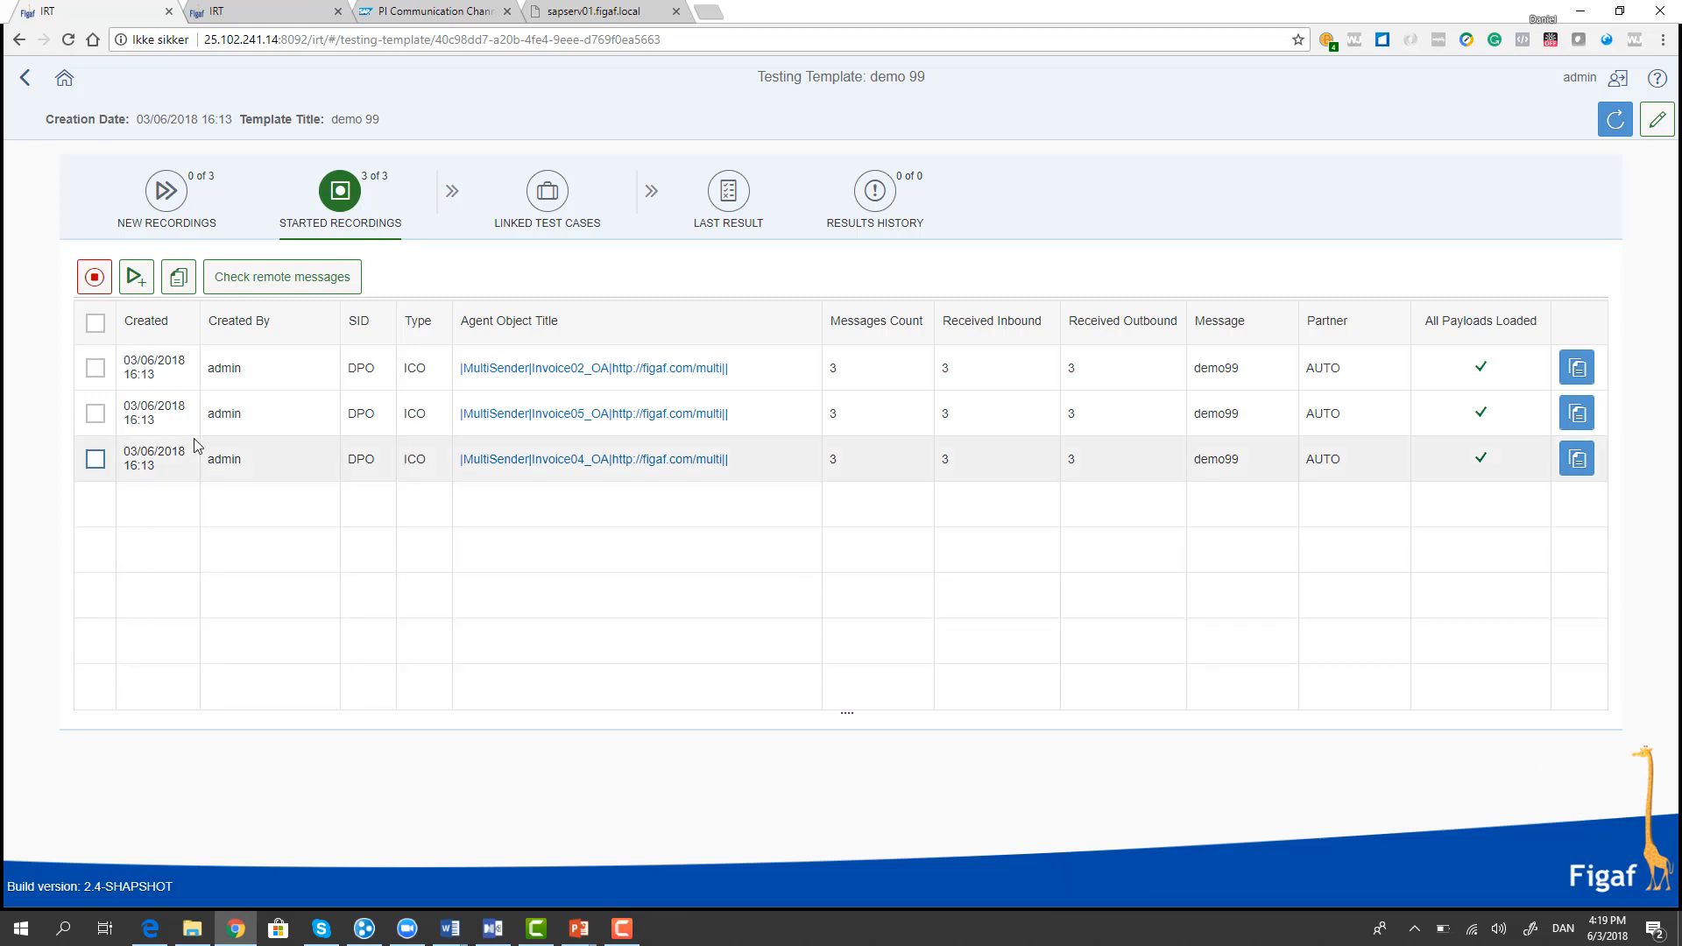
Create test cases from all three started recordings, keeping the REGRESSION type and 3 messages for each
{"action": "left_click", "coordinate": [95, 325]}
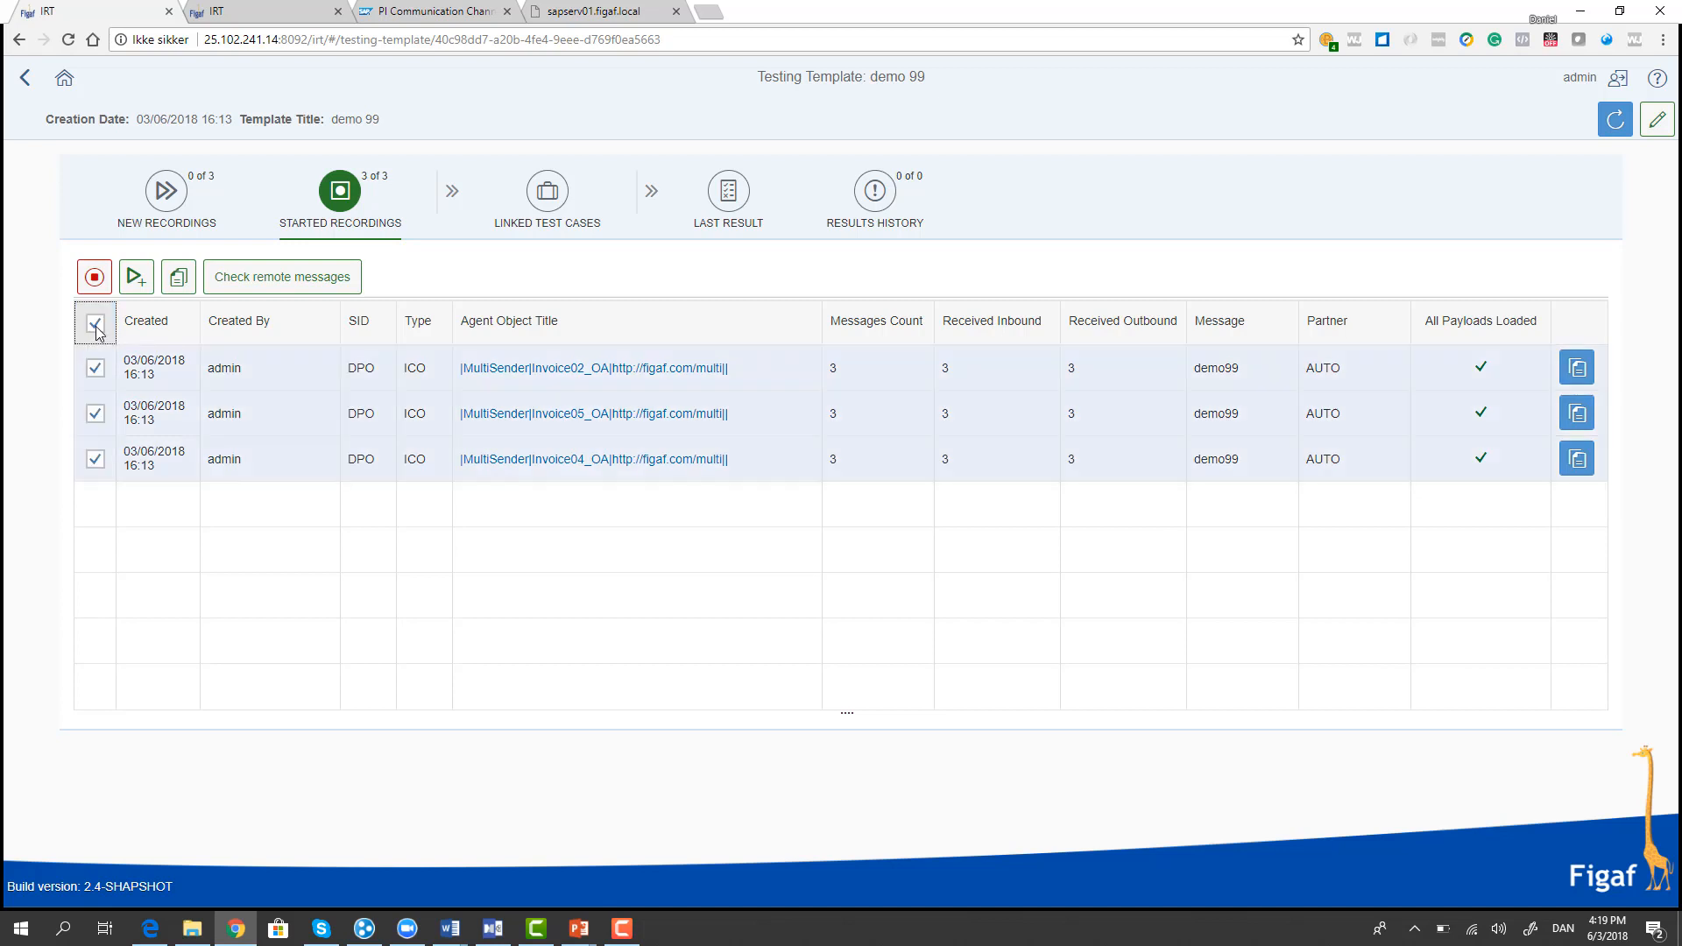
{"action": "left_click", "coordinate": [132, 282]}
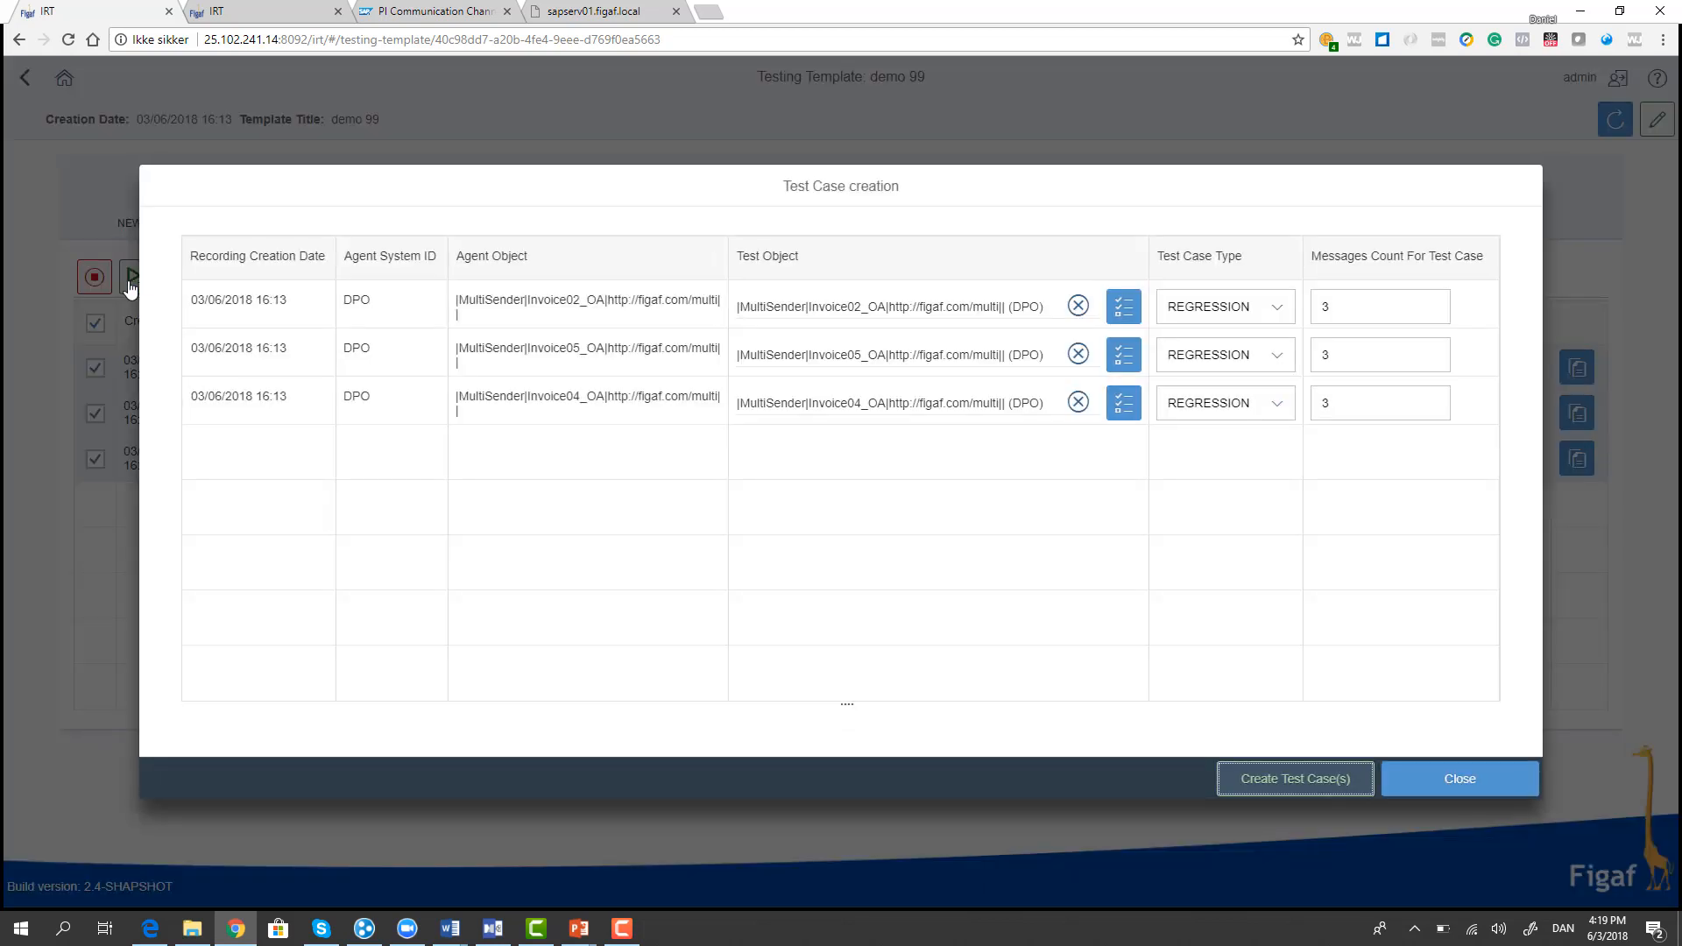
{"action": "left_click", "coordinate": [1279, 314]}
{"action": "left_click", "coordinate": [1281, 315]}
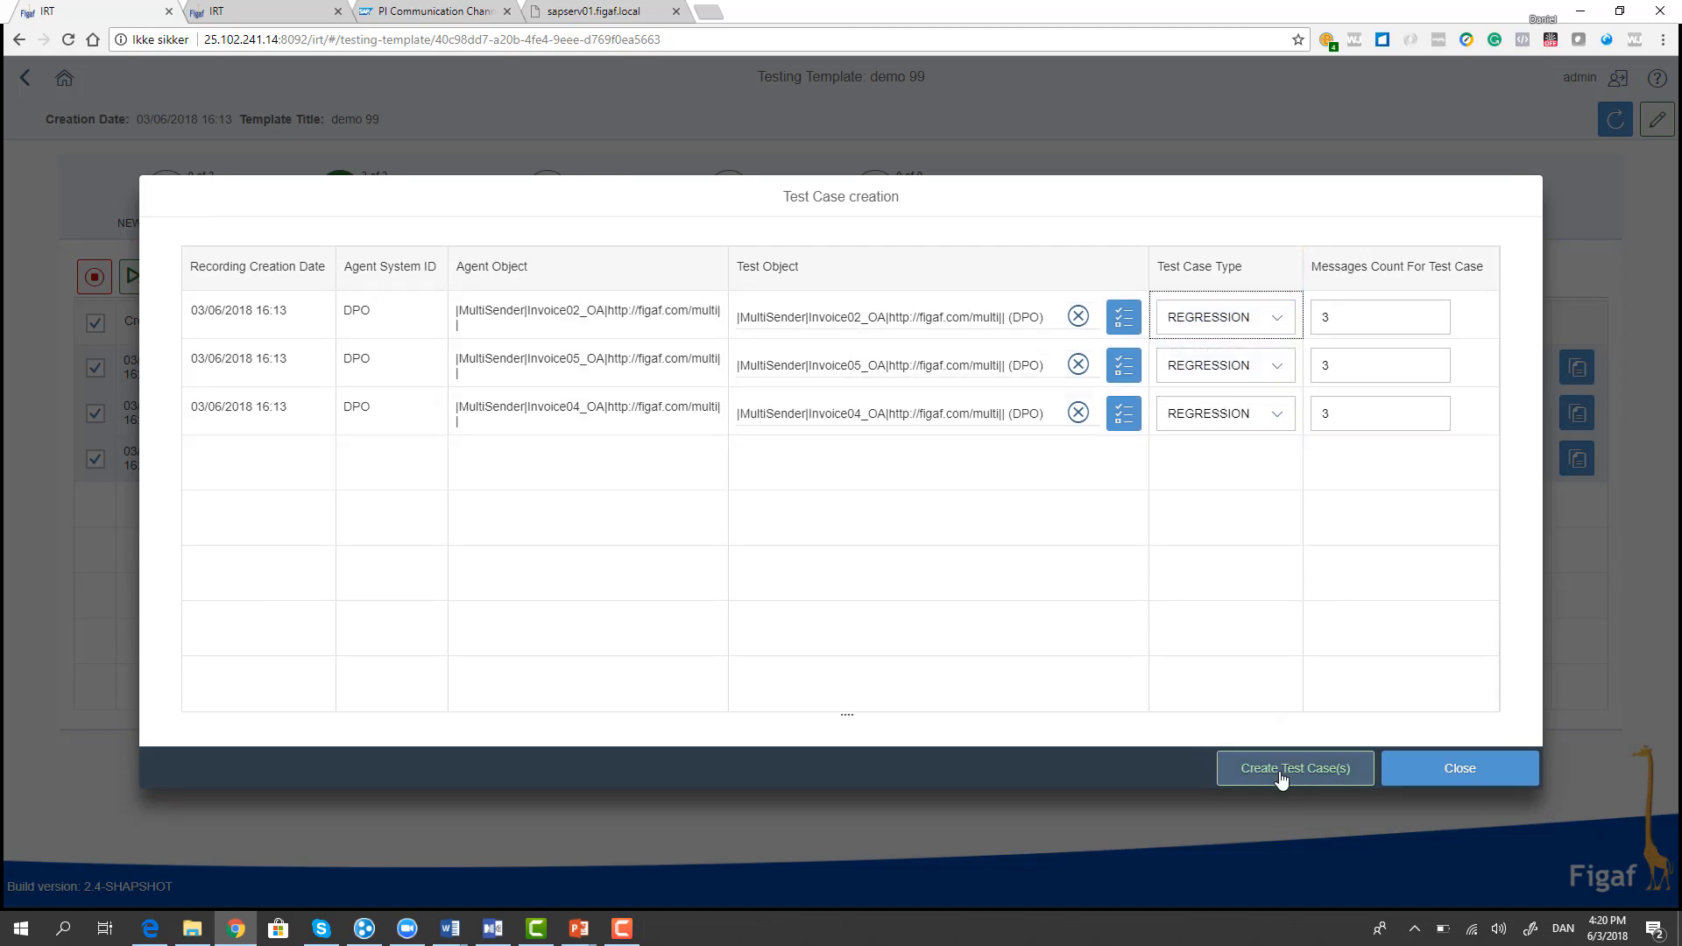
{"action": "left_click", "coordinate": [1281, 777]}
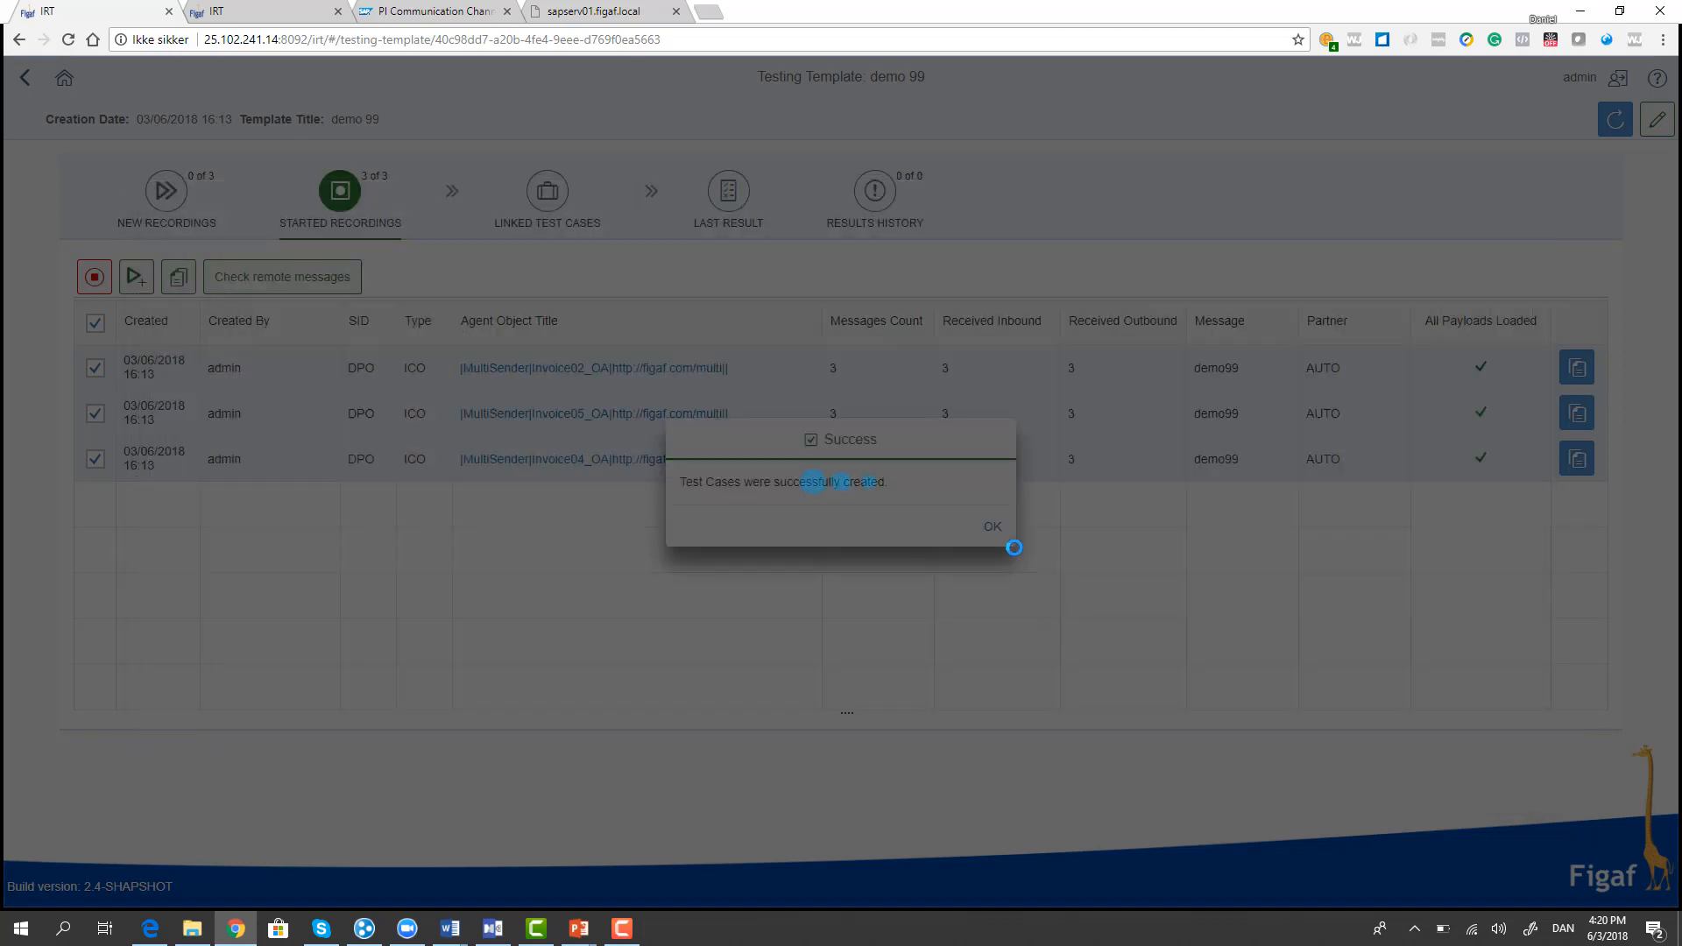
{"action": "left_click", "coordinate": [995, 529]}
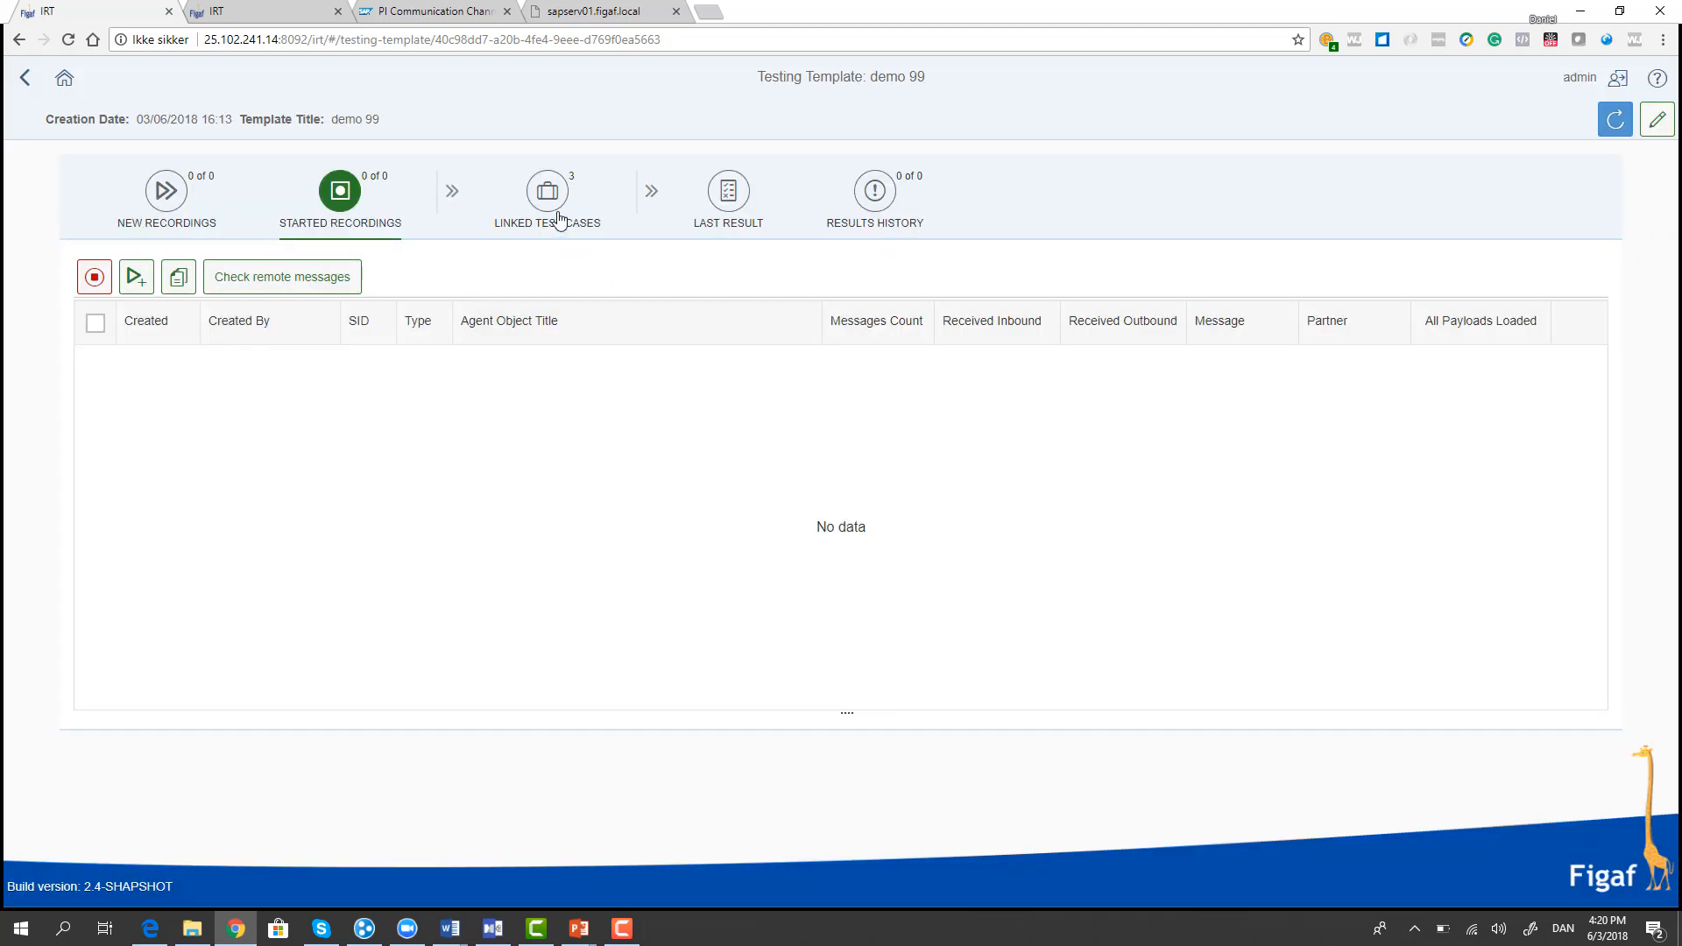
Run all three linked test cases of the demo 99 template and show the last result
{"action": "left_click", "coordinate": [558, 217]}
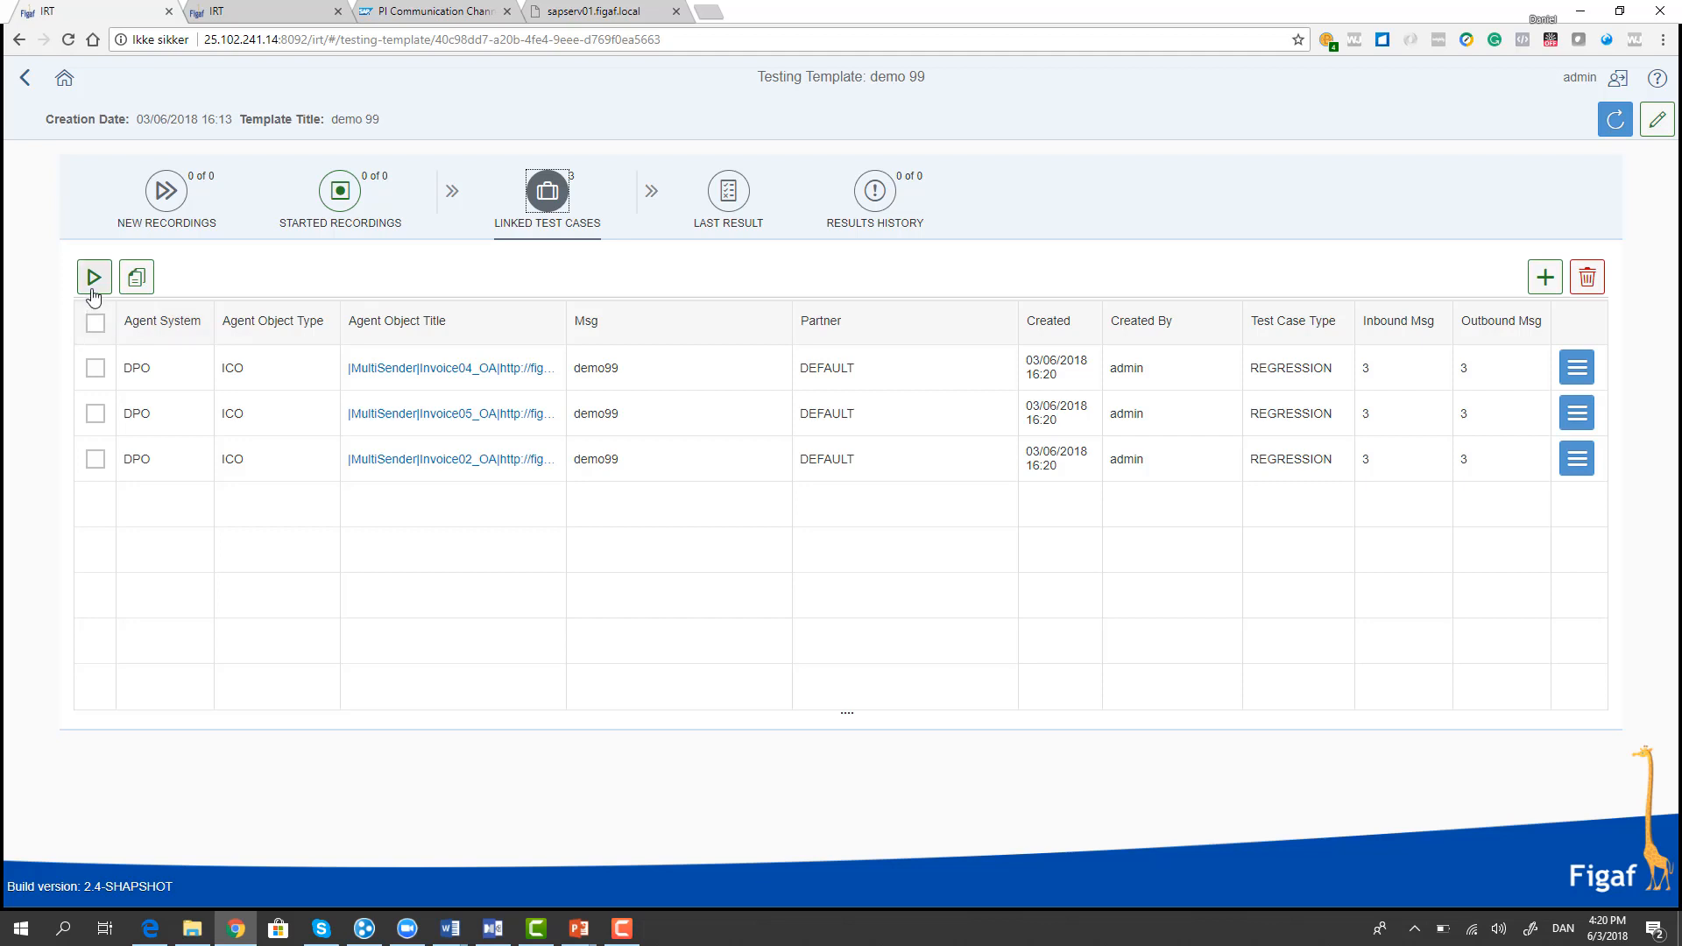
{"action": "left_click", "coordinate": [96, 323]}
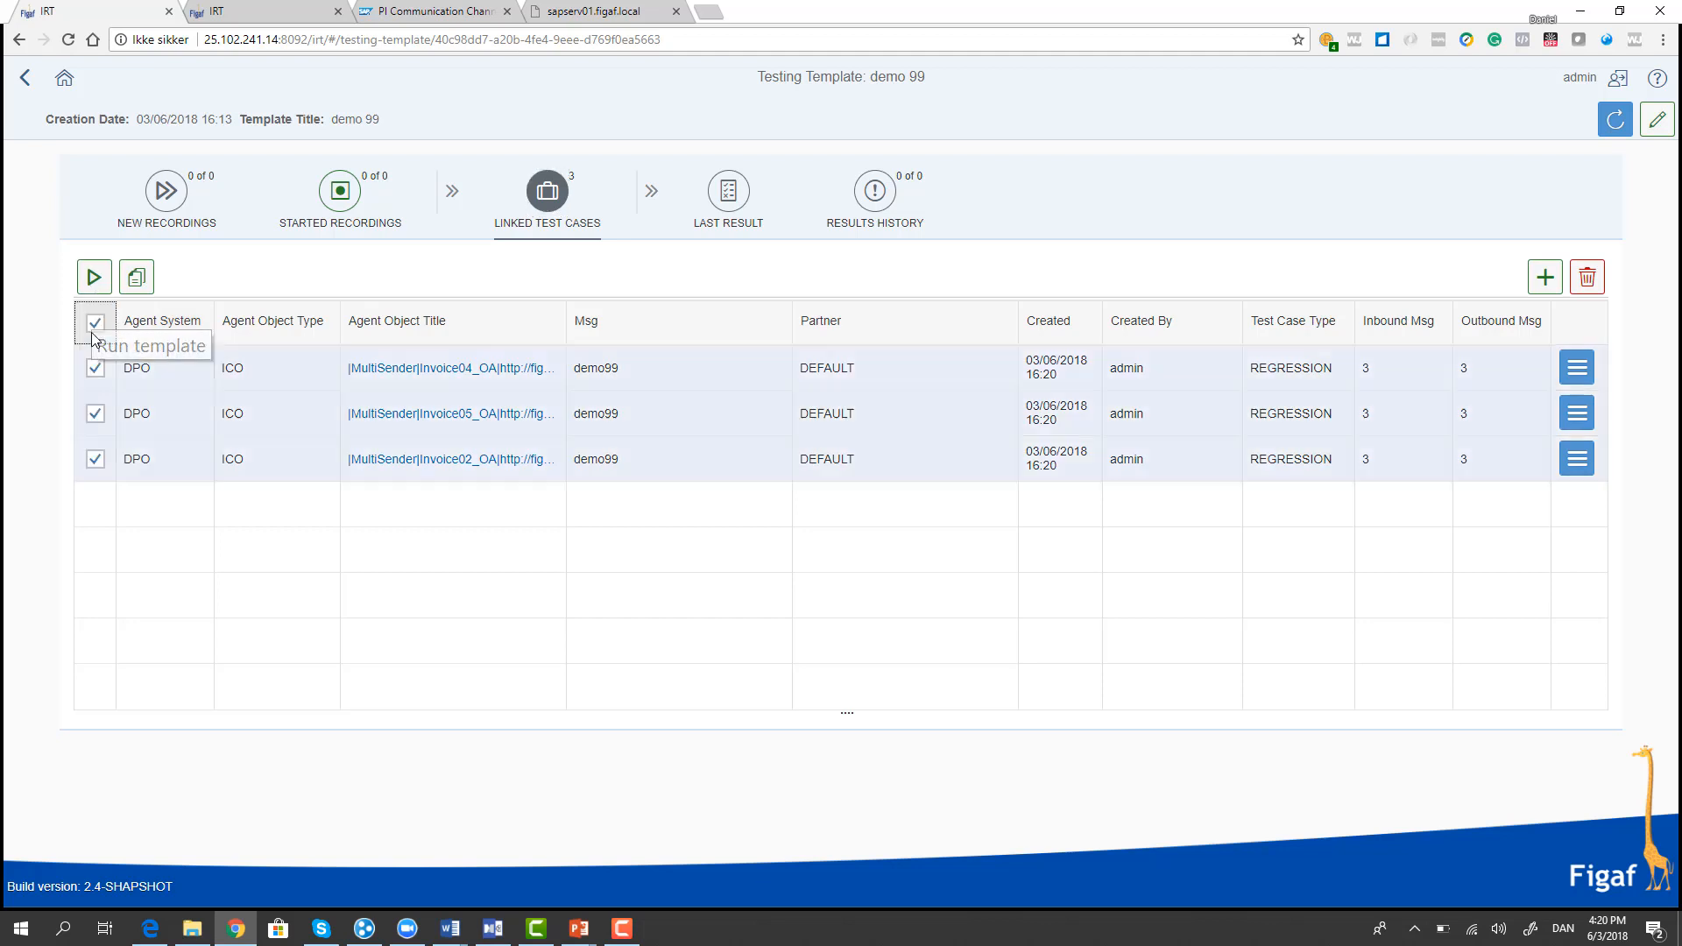
{"action": "left_click", "coordinate": [95, 278]}
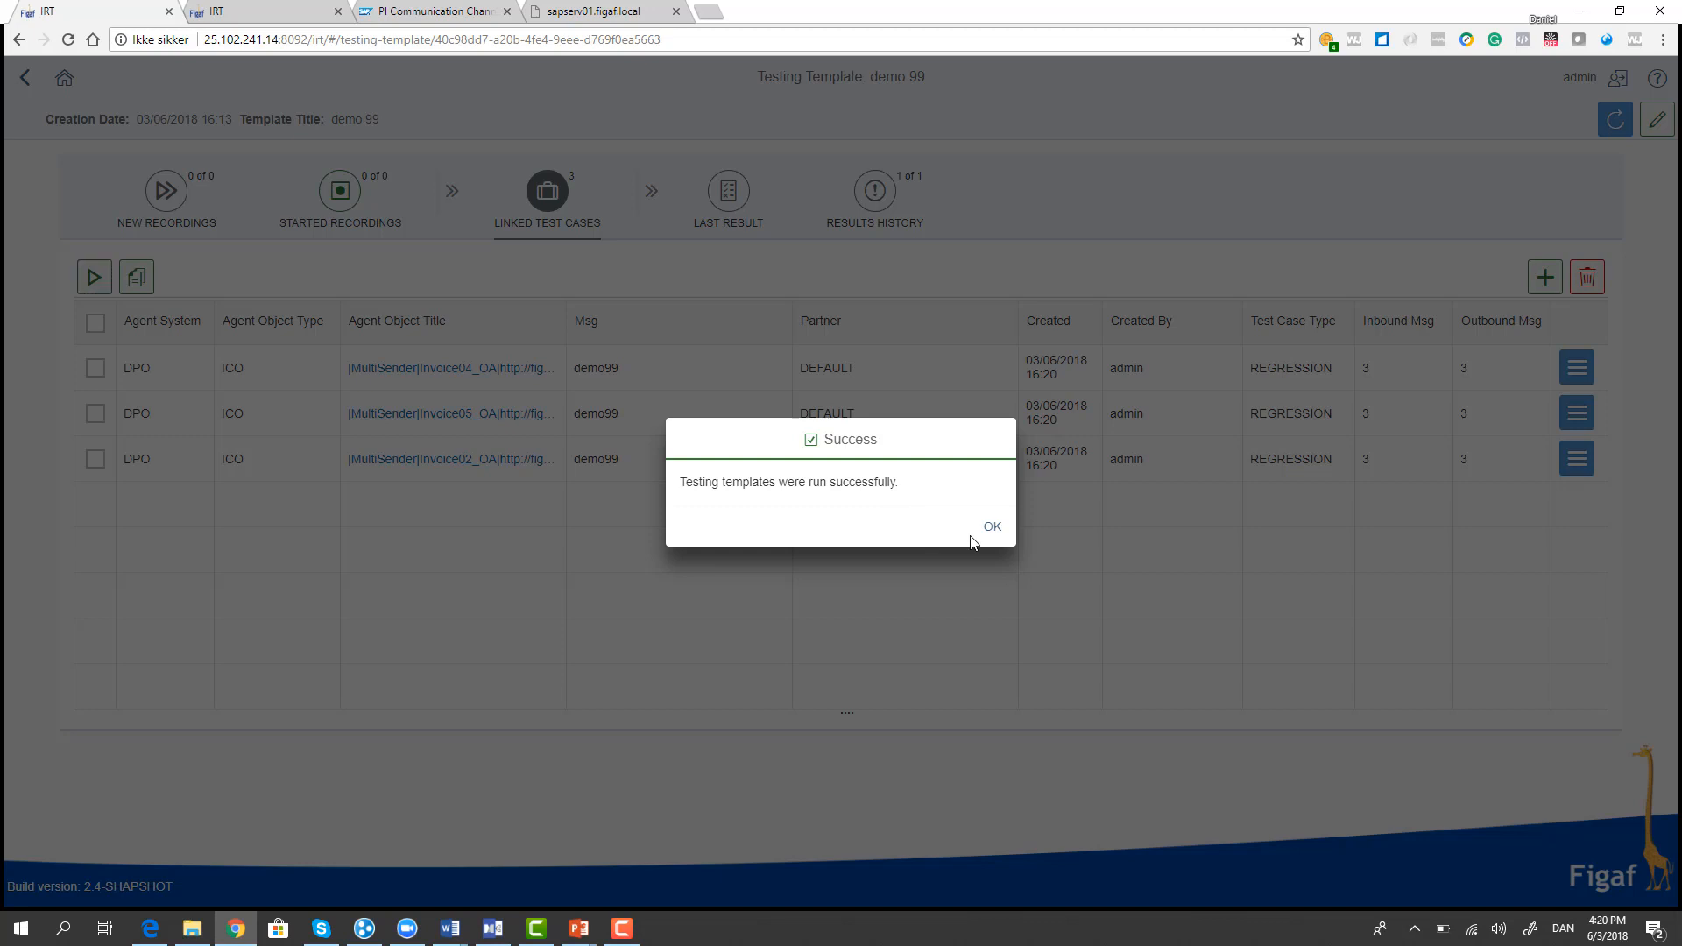
{"action": "left_click", "coordinate": [991, 526]}
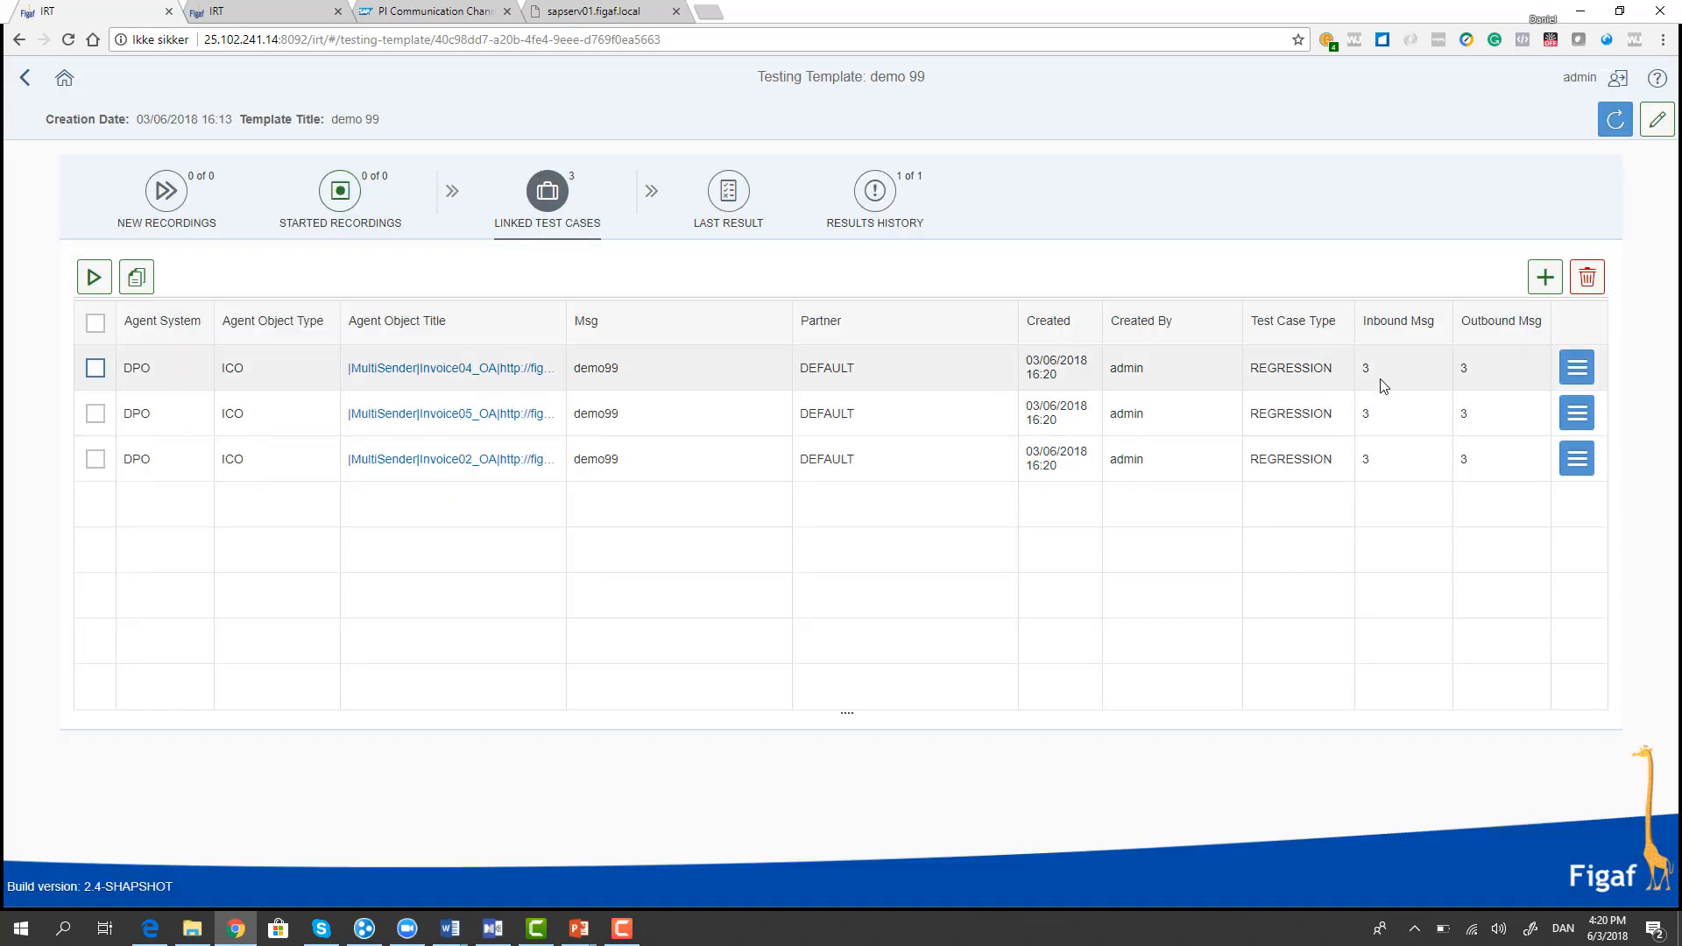
{"action": "left_click", "coordinate": [714, 215]}
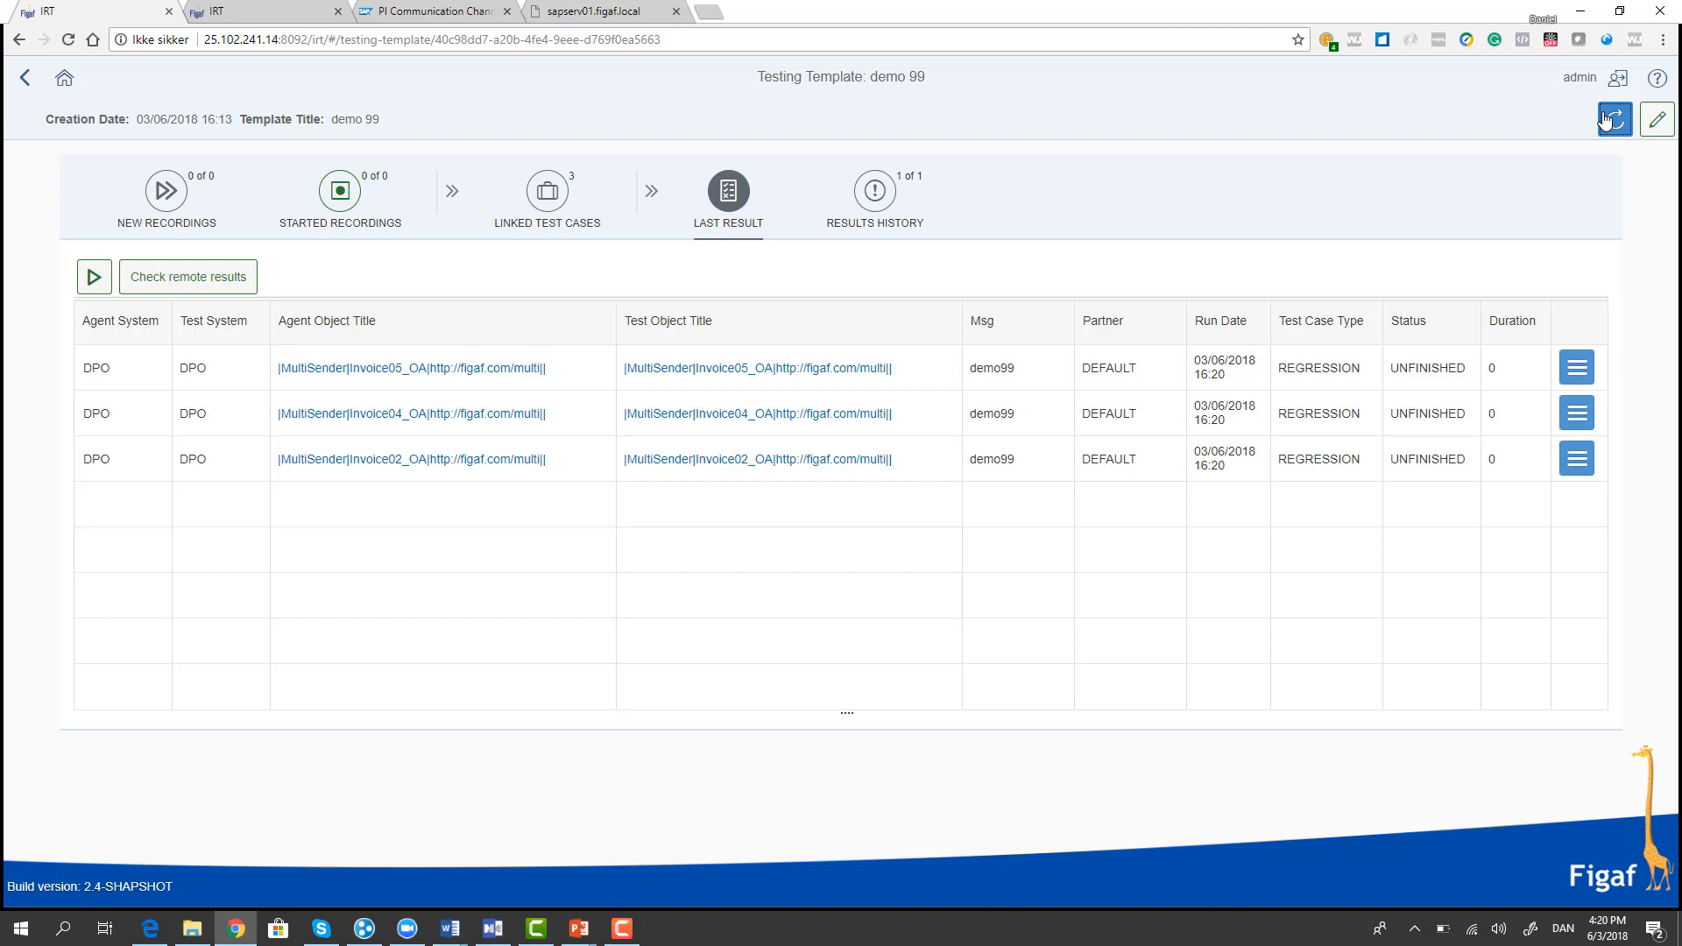
{"action": "left_click", "coordinate": [622, 928]}
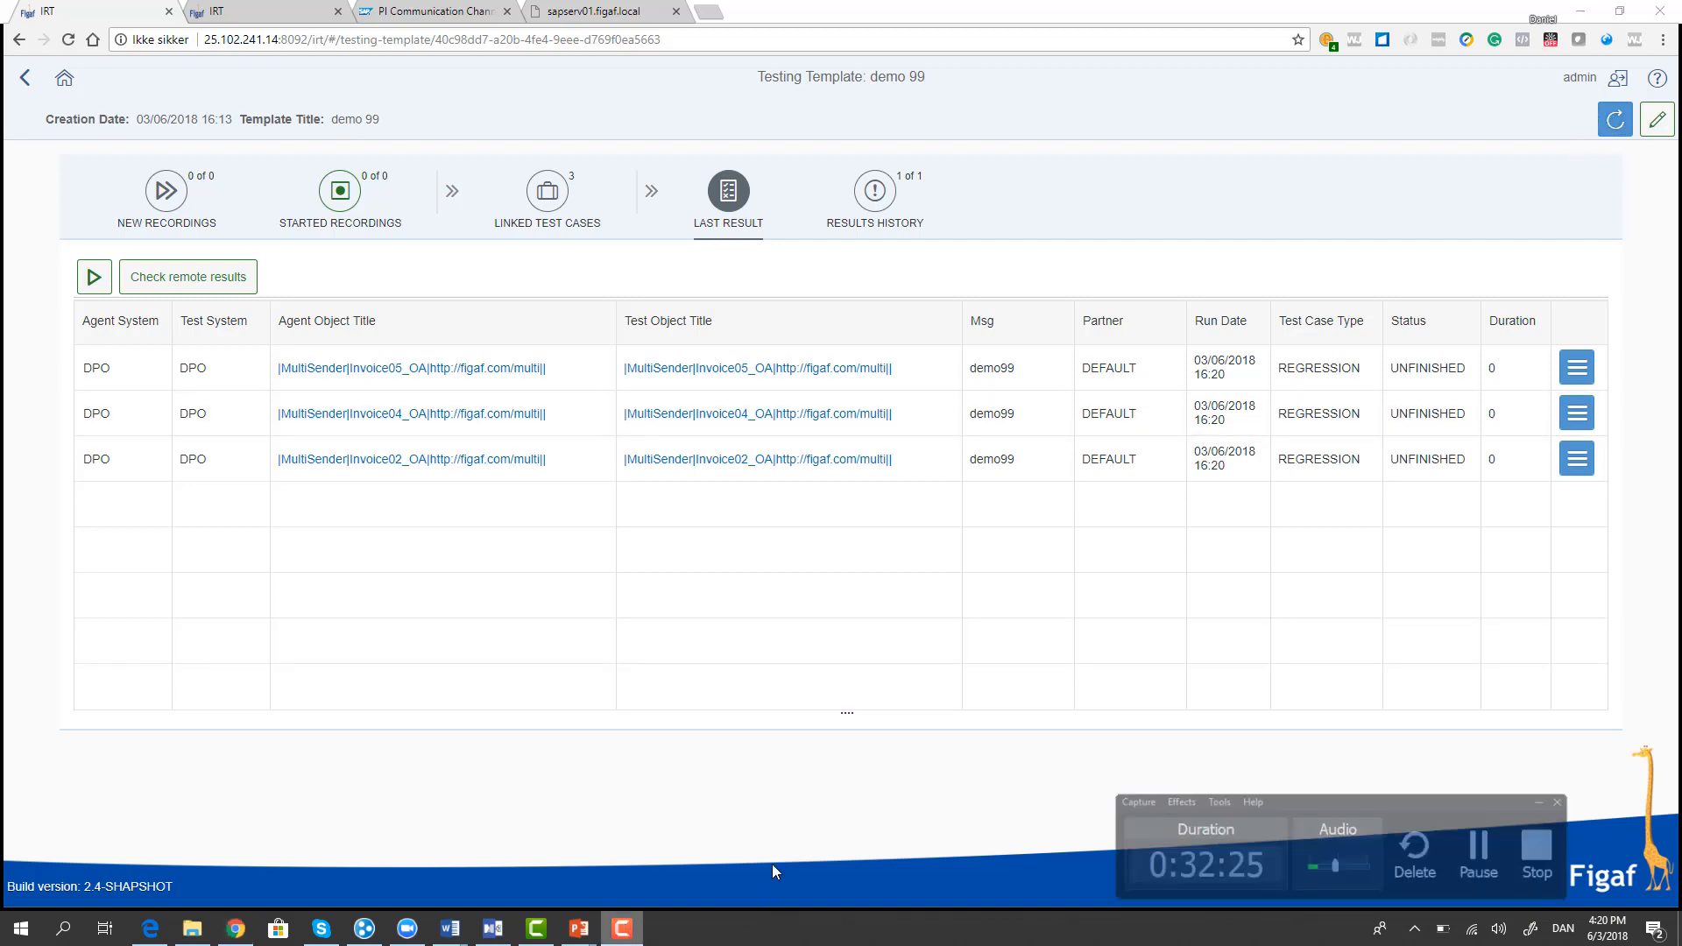
{"action": "left_click", "coordinate": [1568, 837]}
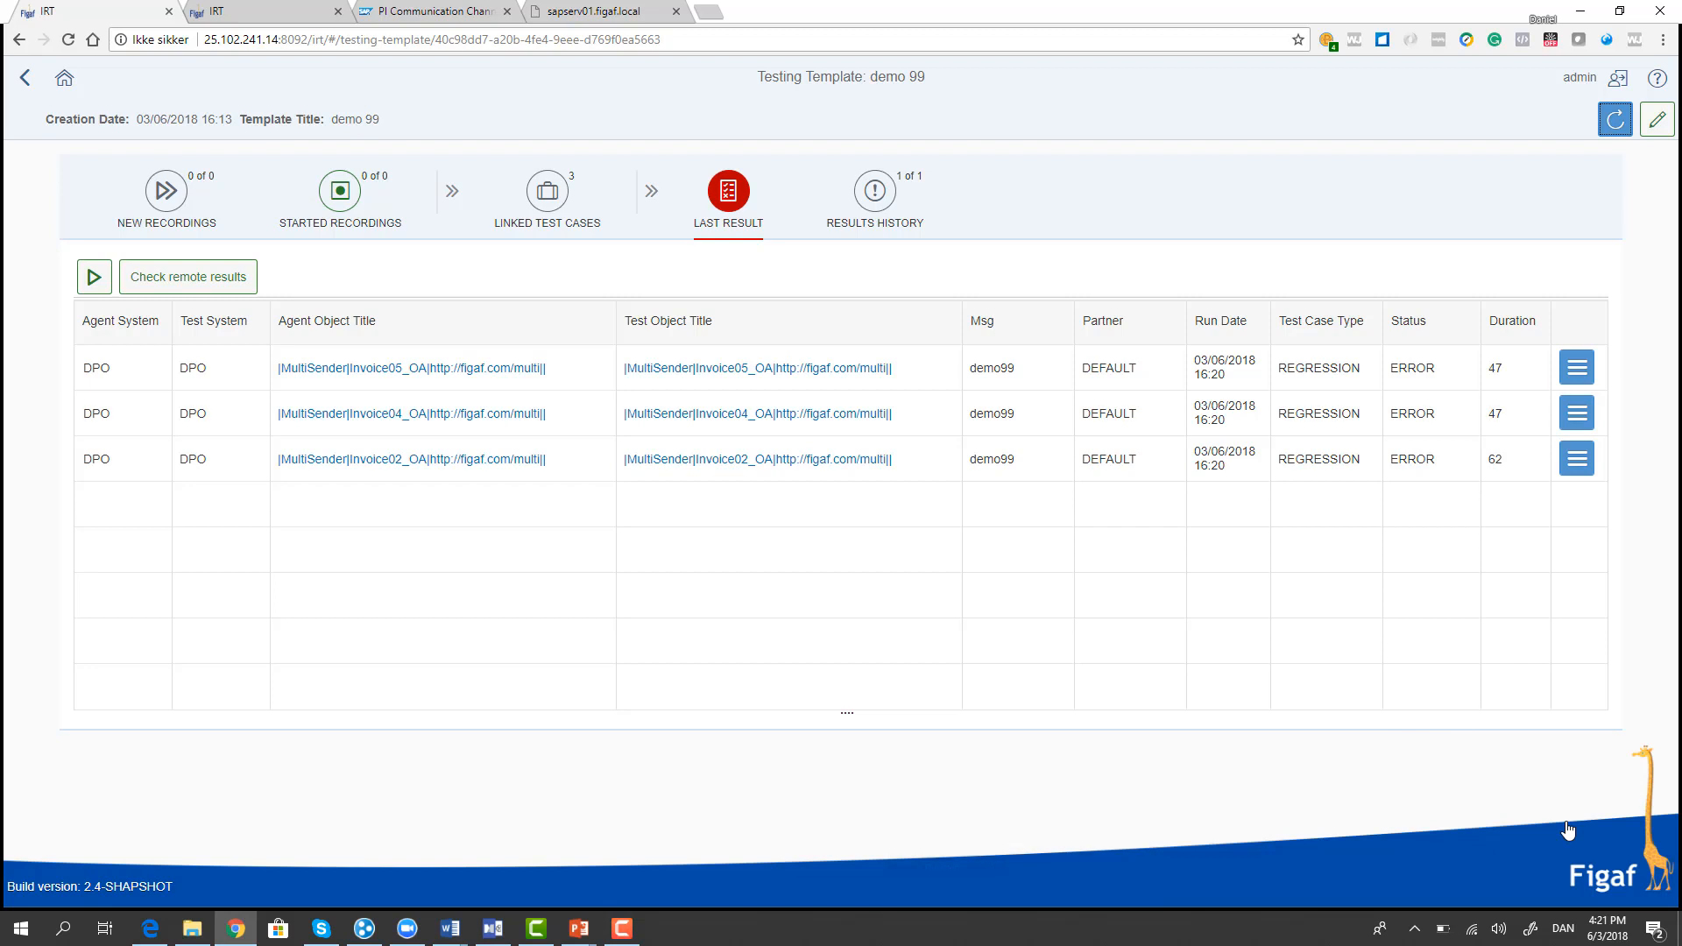
Open the Invoice02_OA test case from the last result and review its messages and testing results
{"action": "left_click", "coordinate": [1577, 460]}
{"action": "left_click", "coordinate": [1495, 461]}
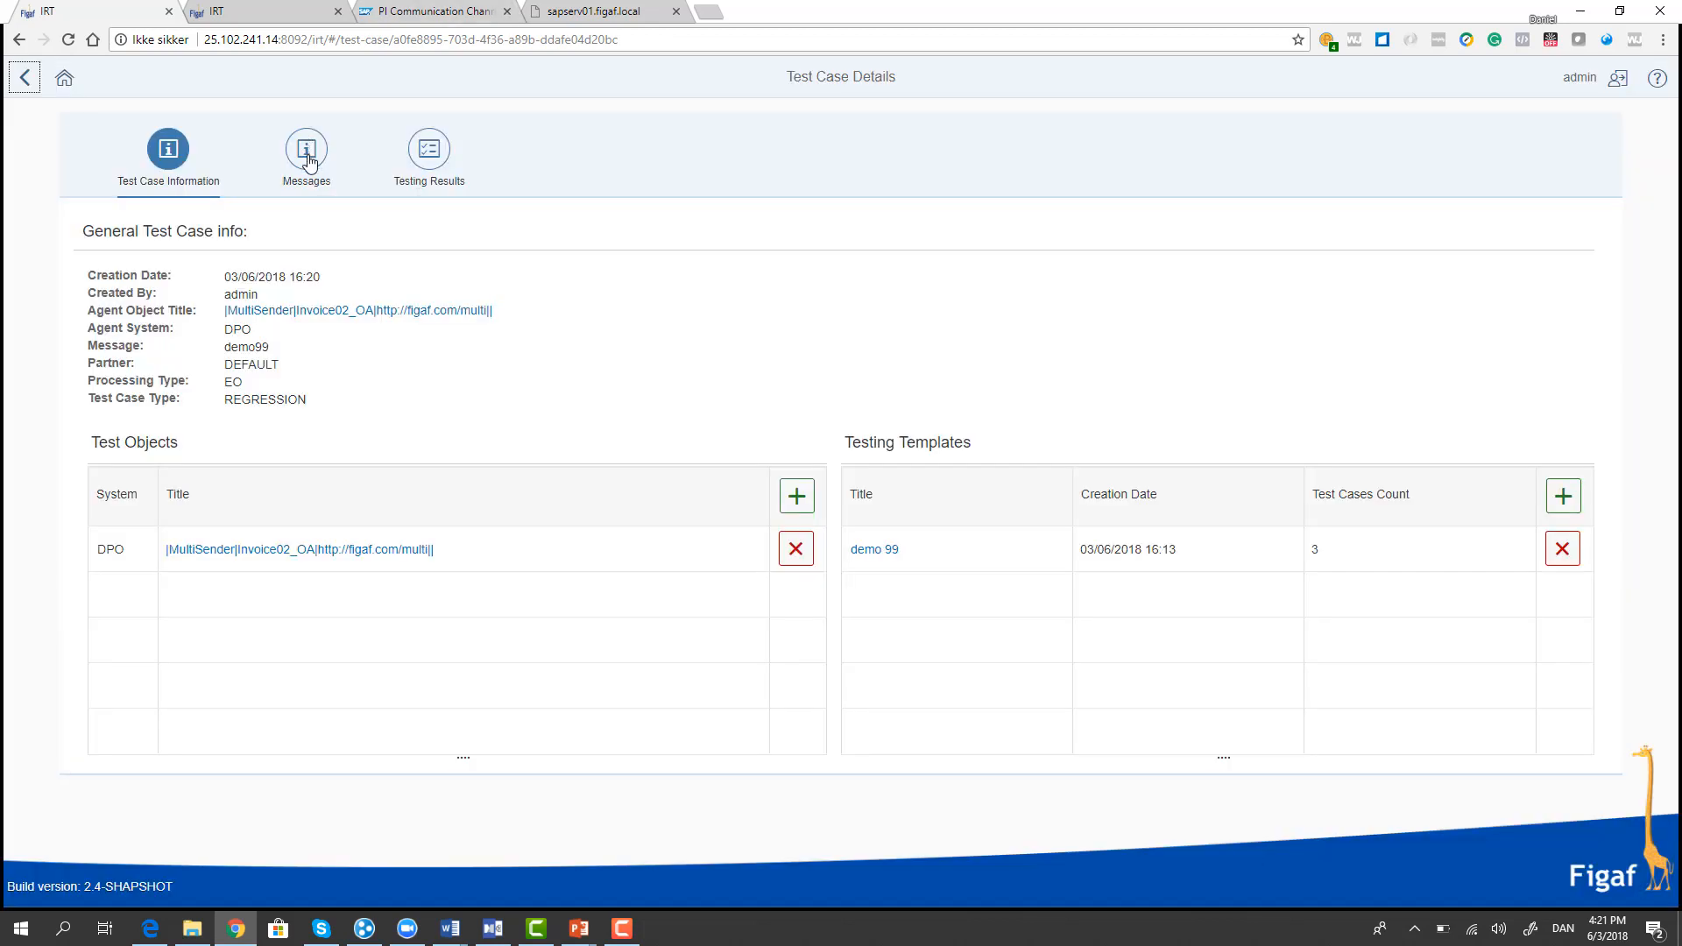
{"action": "left_click", "coordinate": [308, 158]}
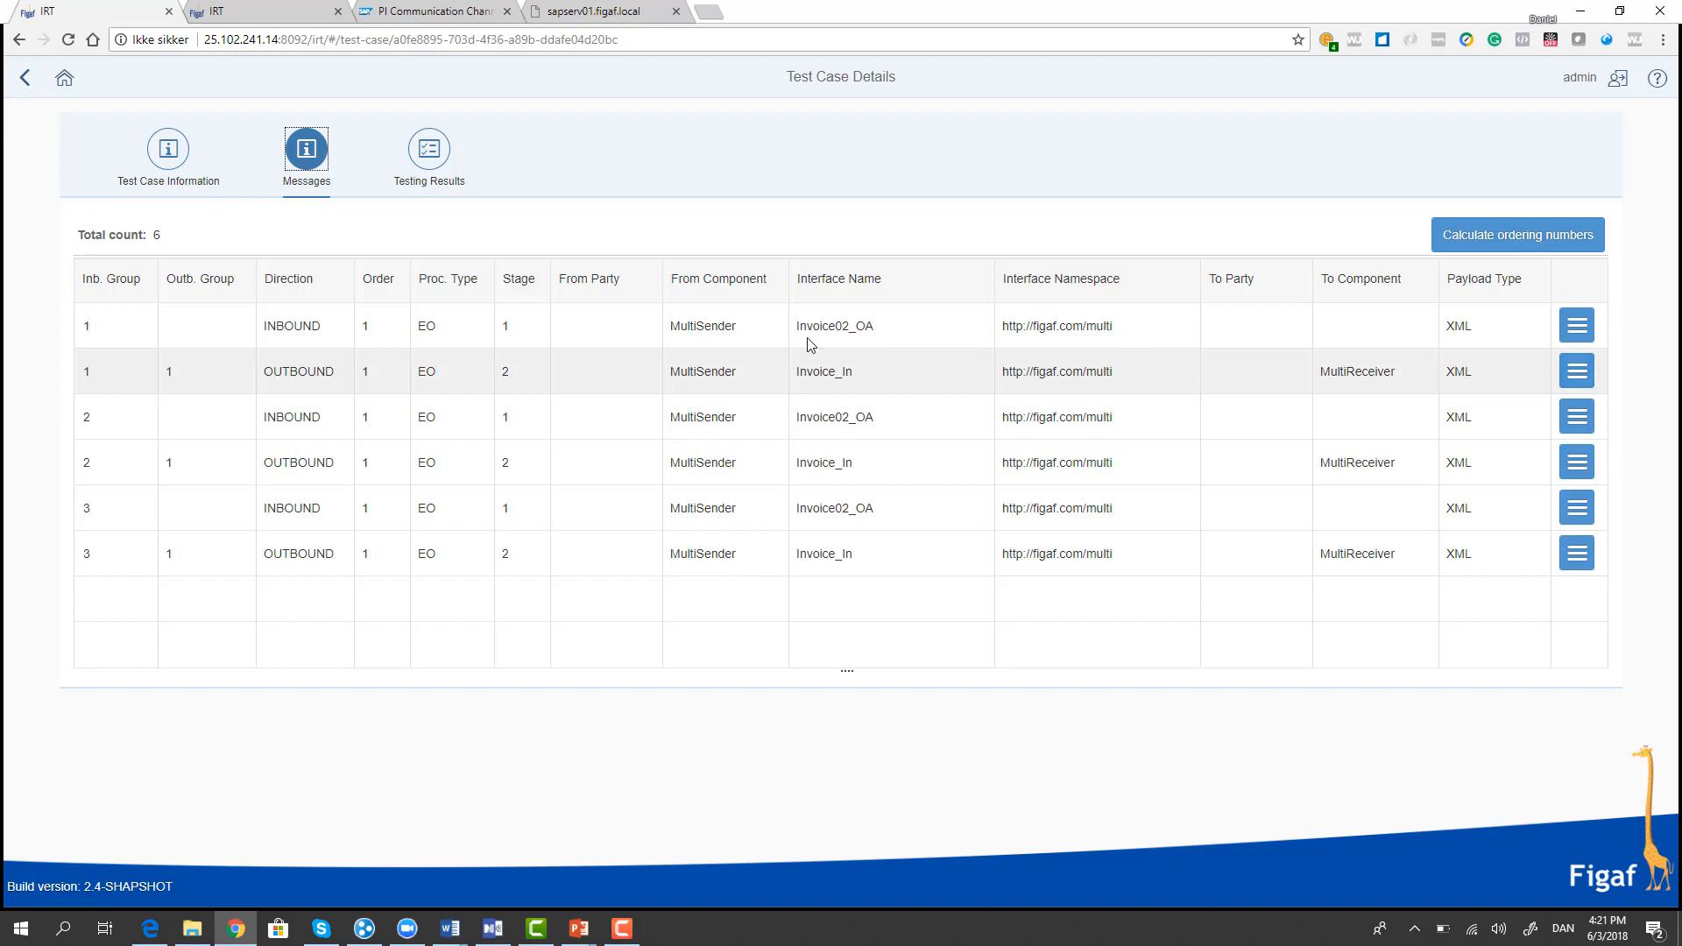
{"action": "left_click", "coordinate": [428, 165]}
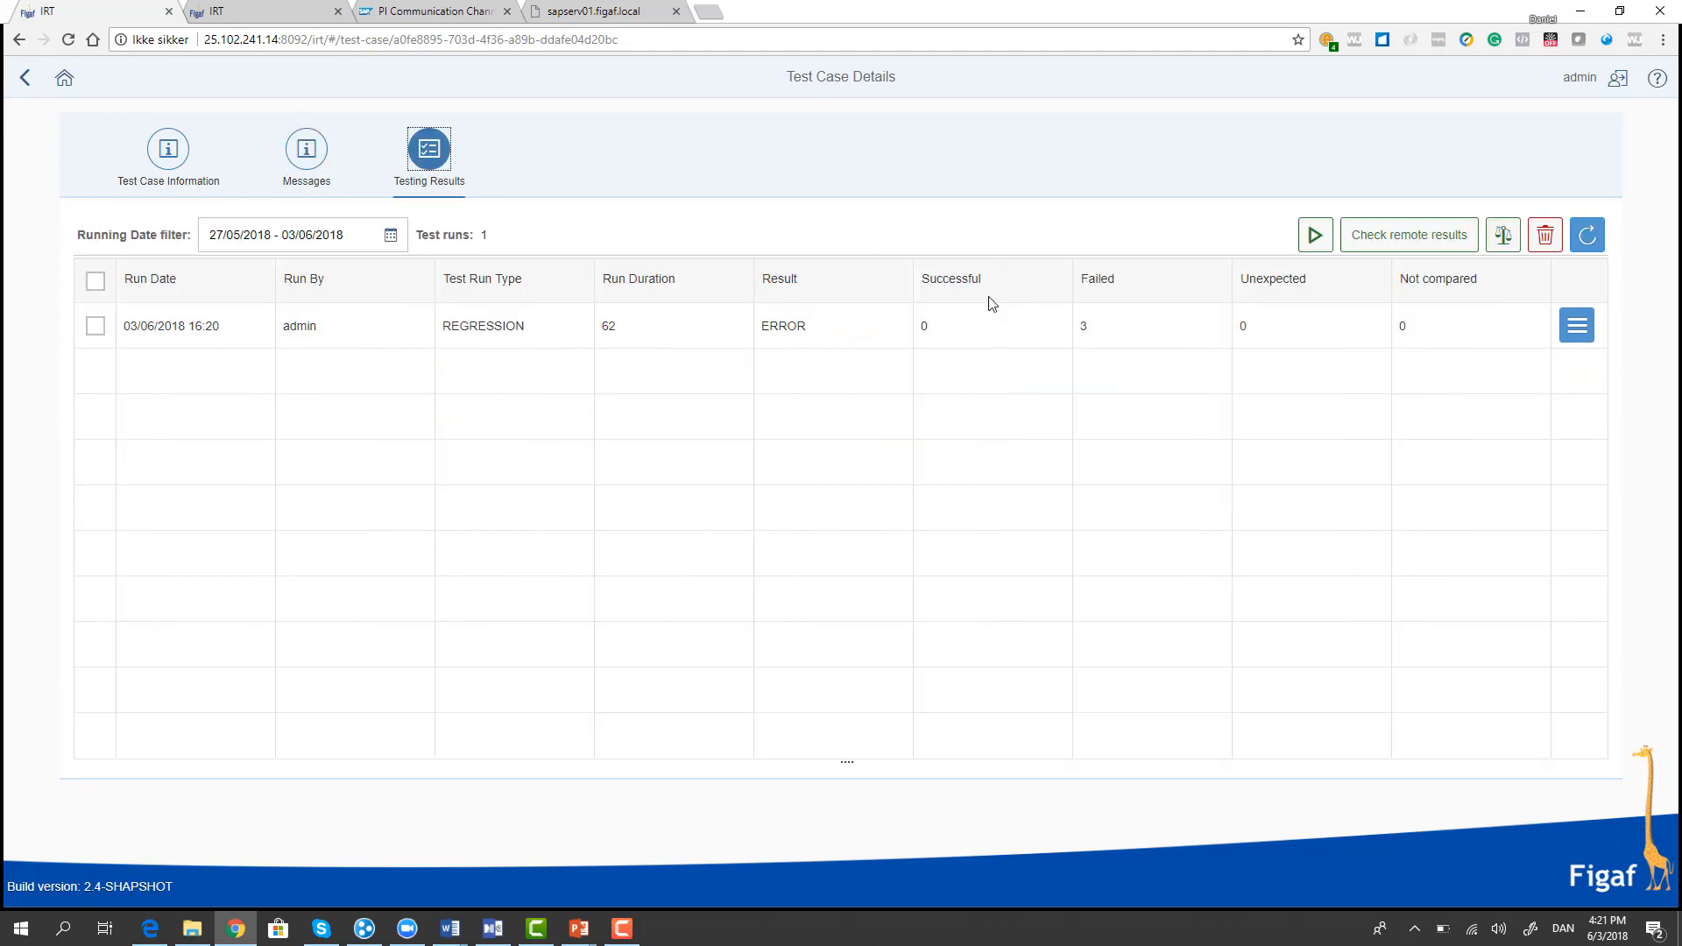
View the results of the 03/06/2018 16:20 test run and open the differences for the inbound group 1 message
{"action": "left_click", "coordinate": [1566, 337]}
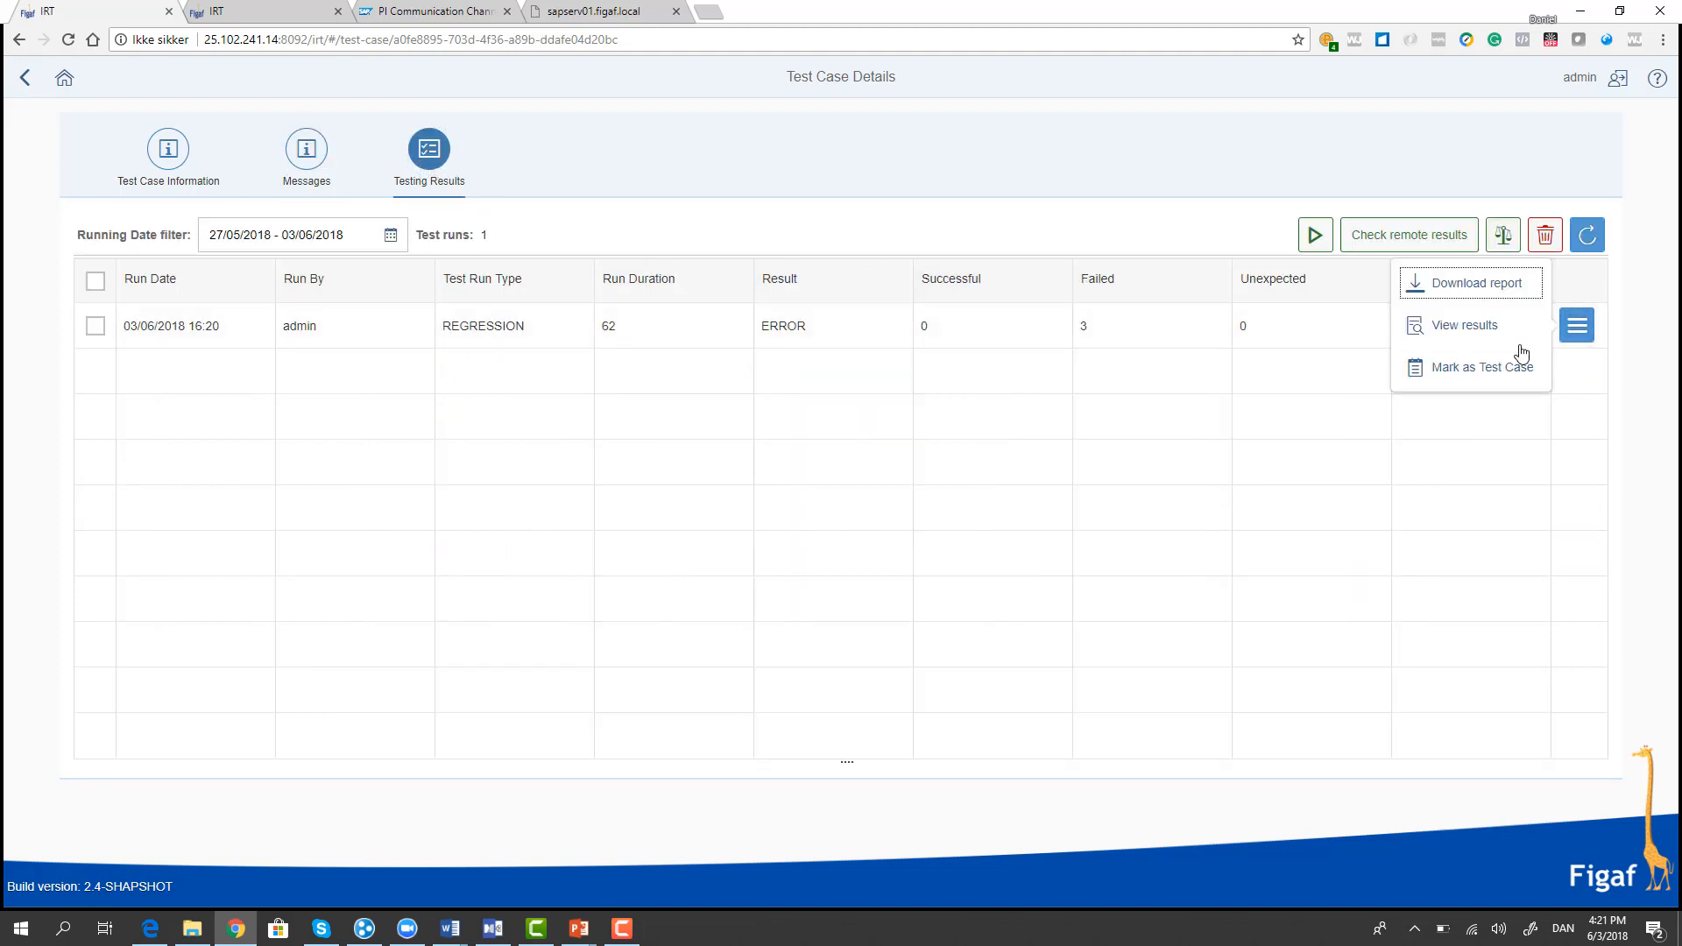
{"action": "left_click", "coordinate": [1501, 349]}
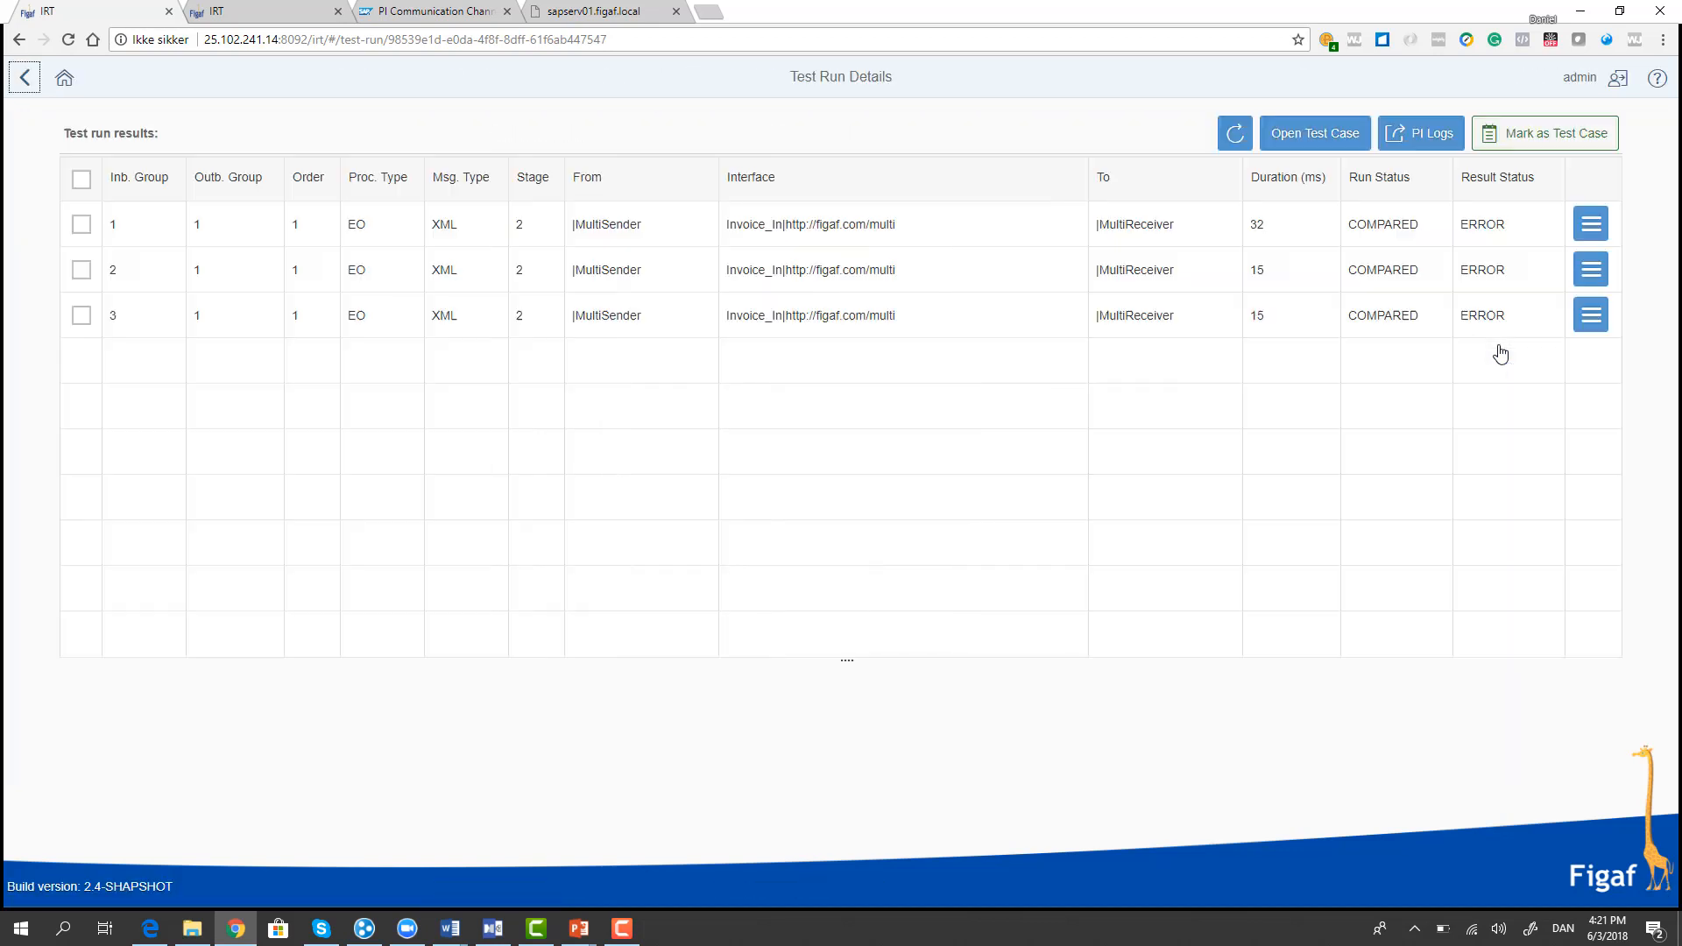
{"action": "left_click", "coordinate": [1588, 241]}
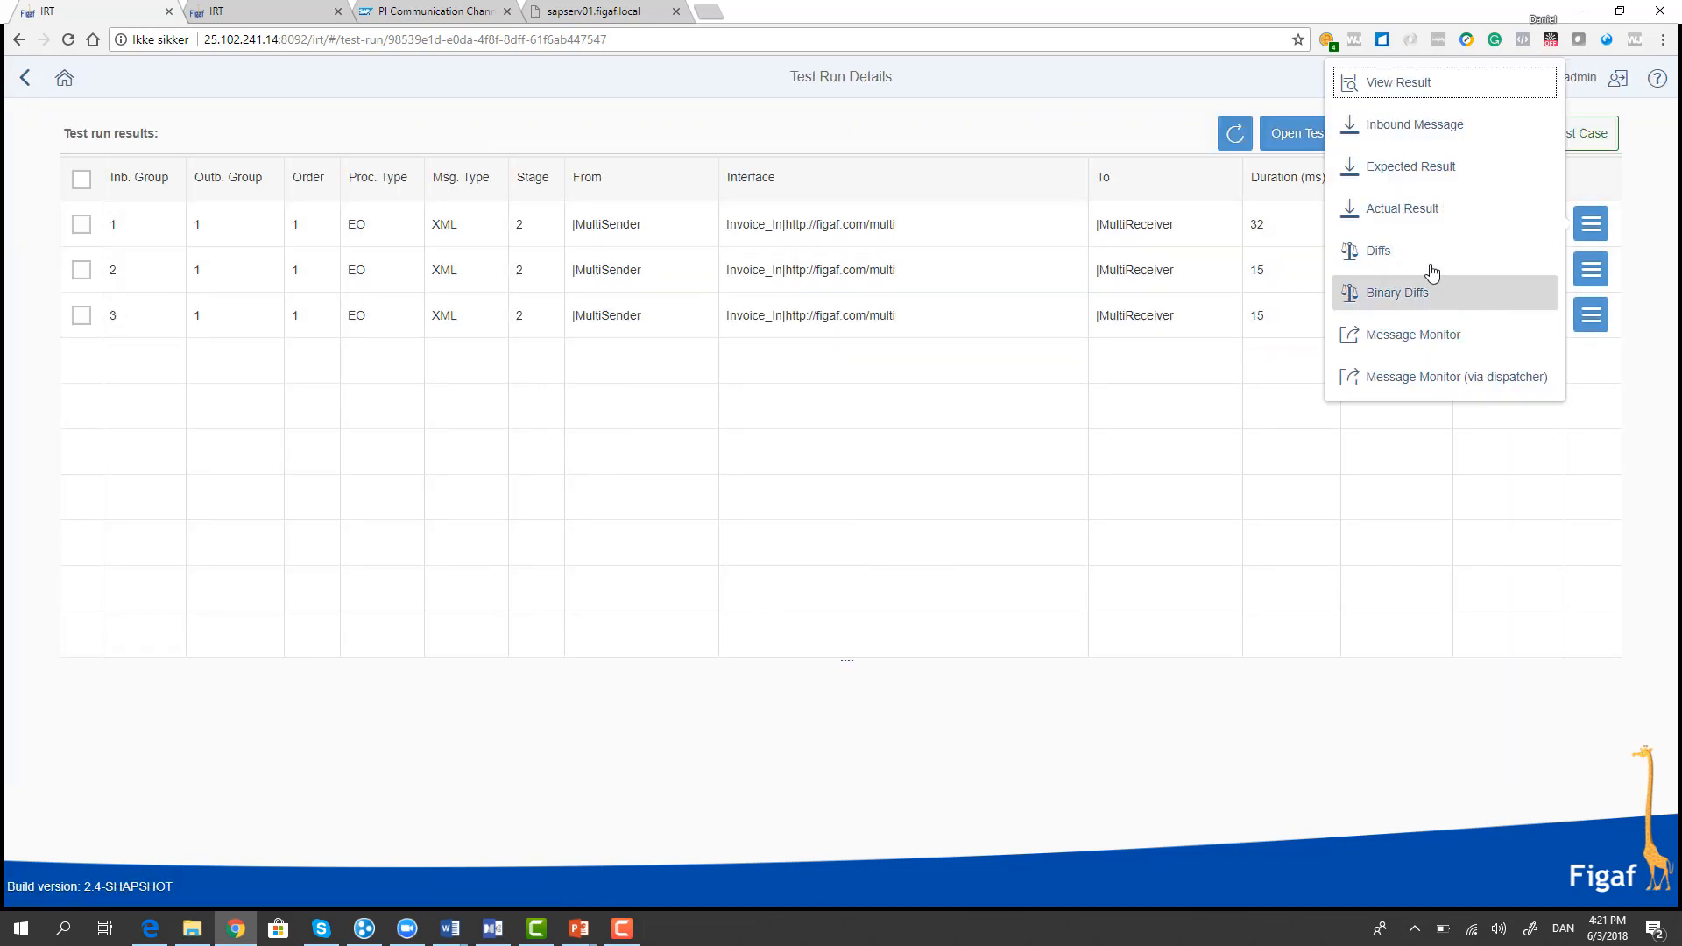
{"action": "left_click", "coordinate": [1367, 249]}
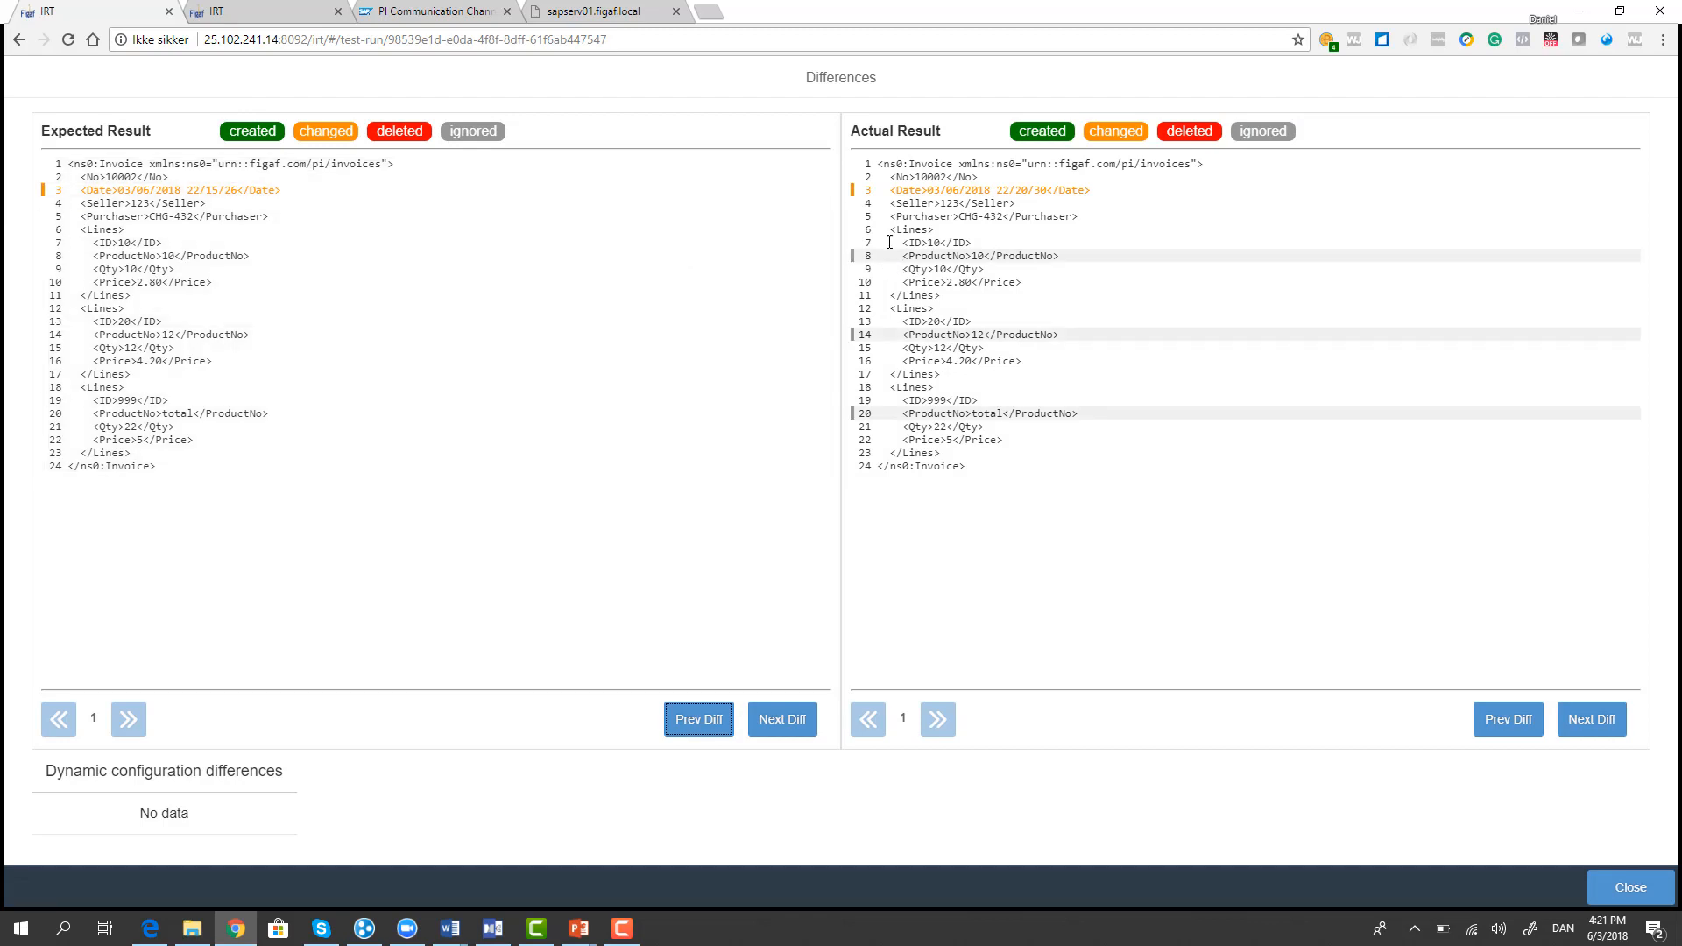
Add the changed date element to the ignore list as /Invoice/Date and close the differences view
{"action": "left_click", "coordinate": [952, 195]}
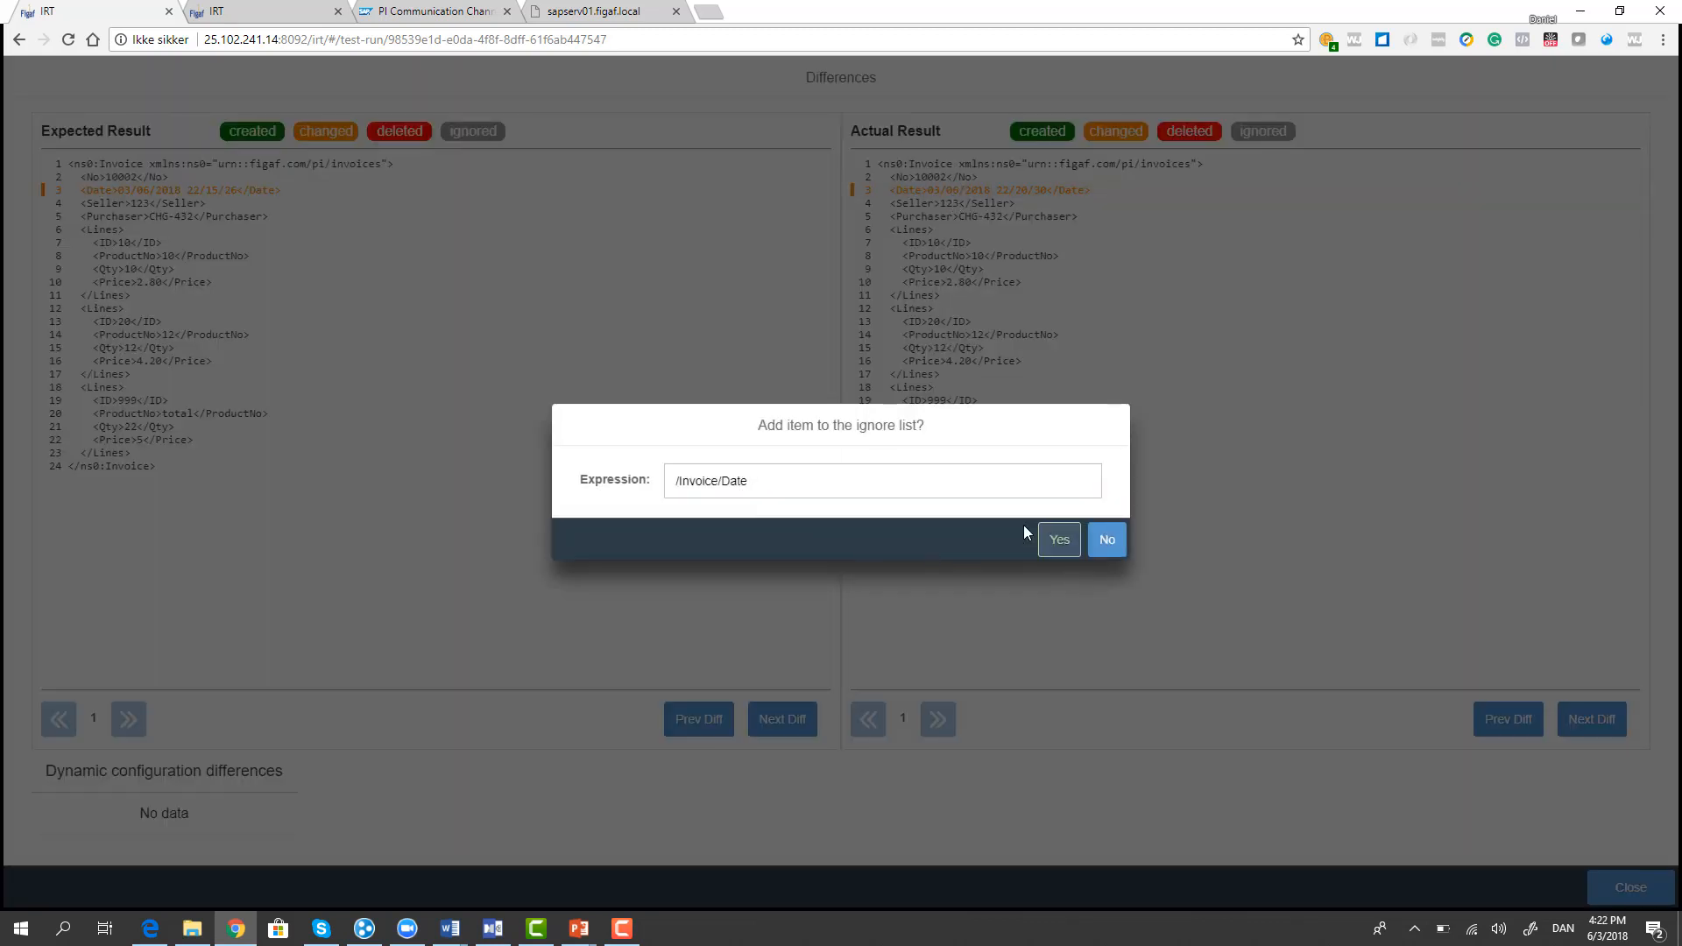
{"action": "left_click", "coordinate": [1058, 542]}
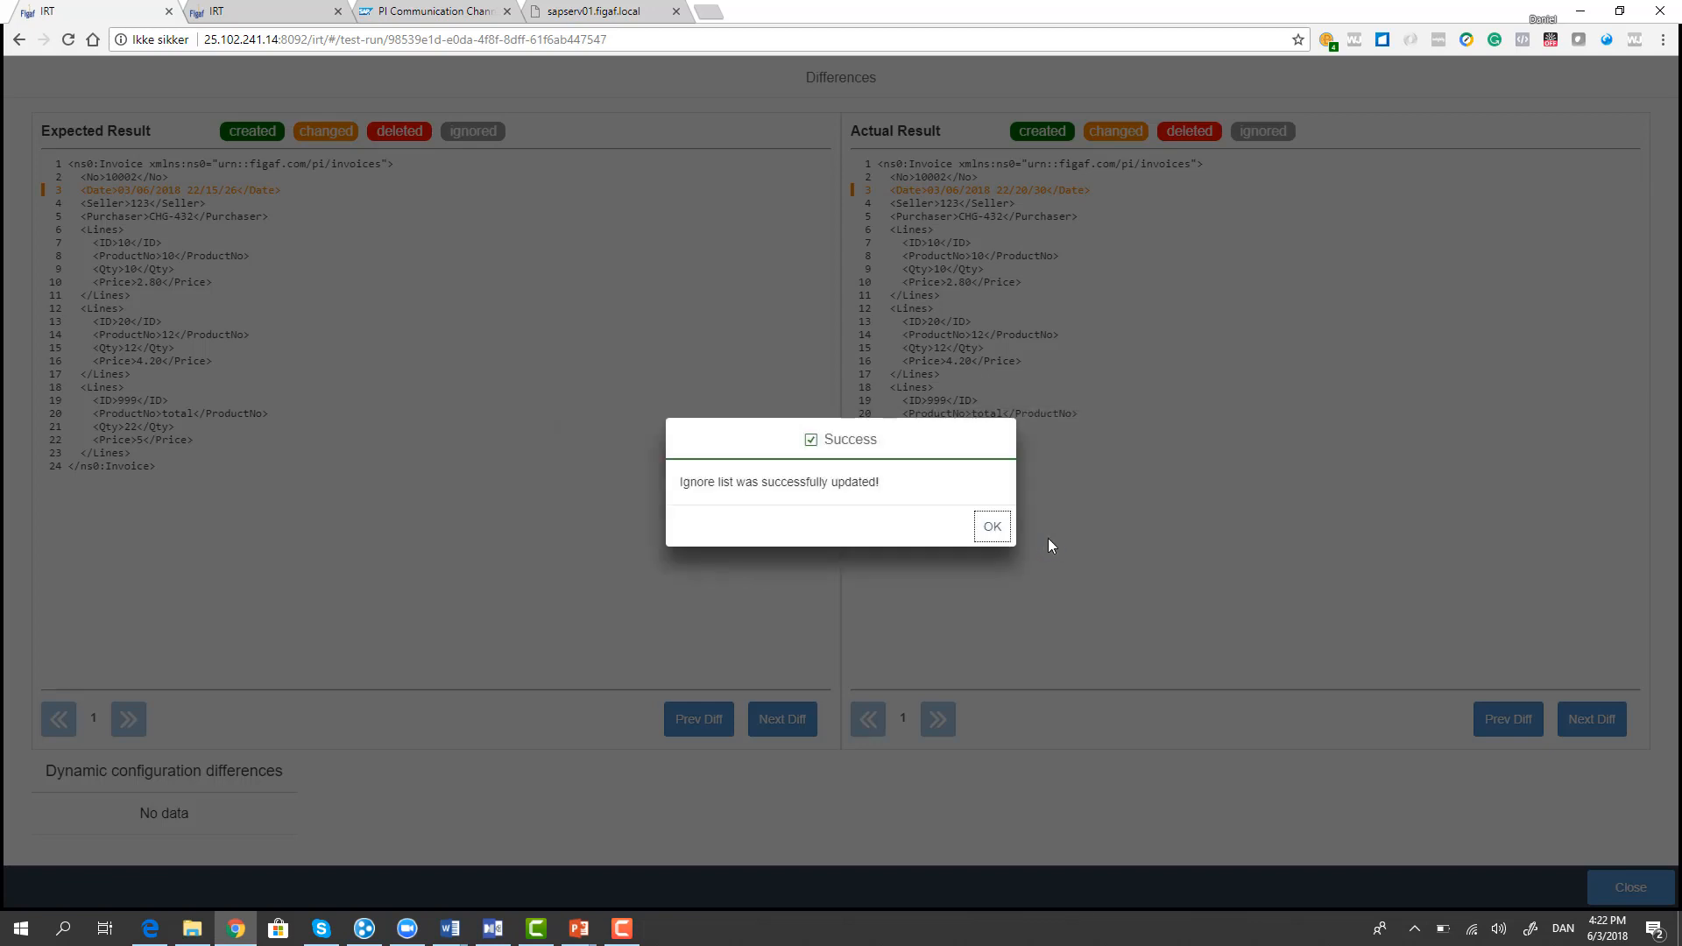
{"action": "left_click", "coordinate": [999, 529]}
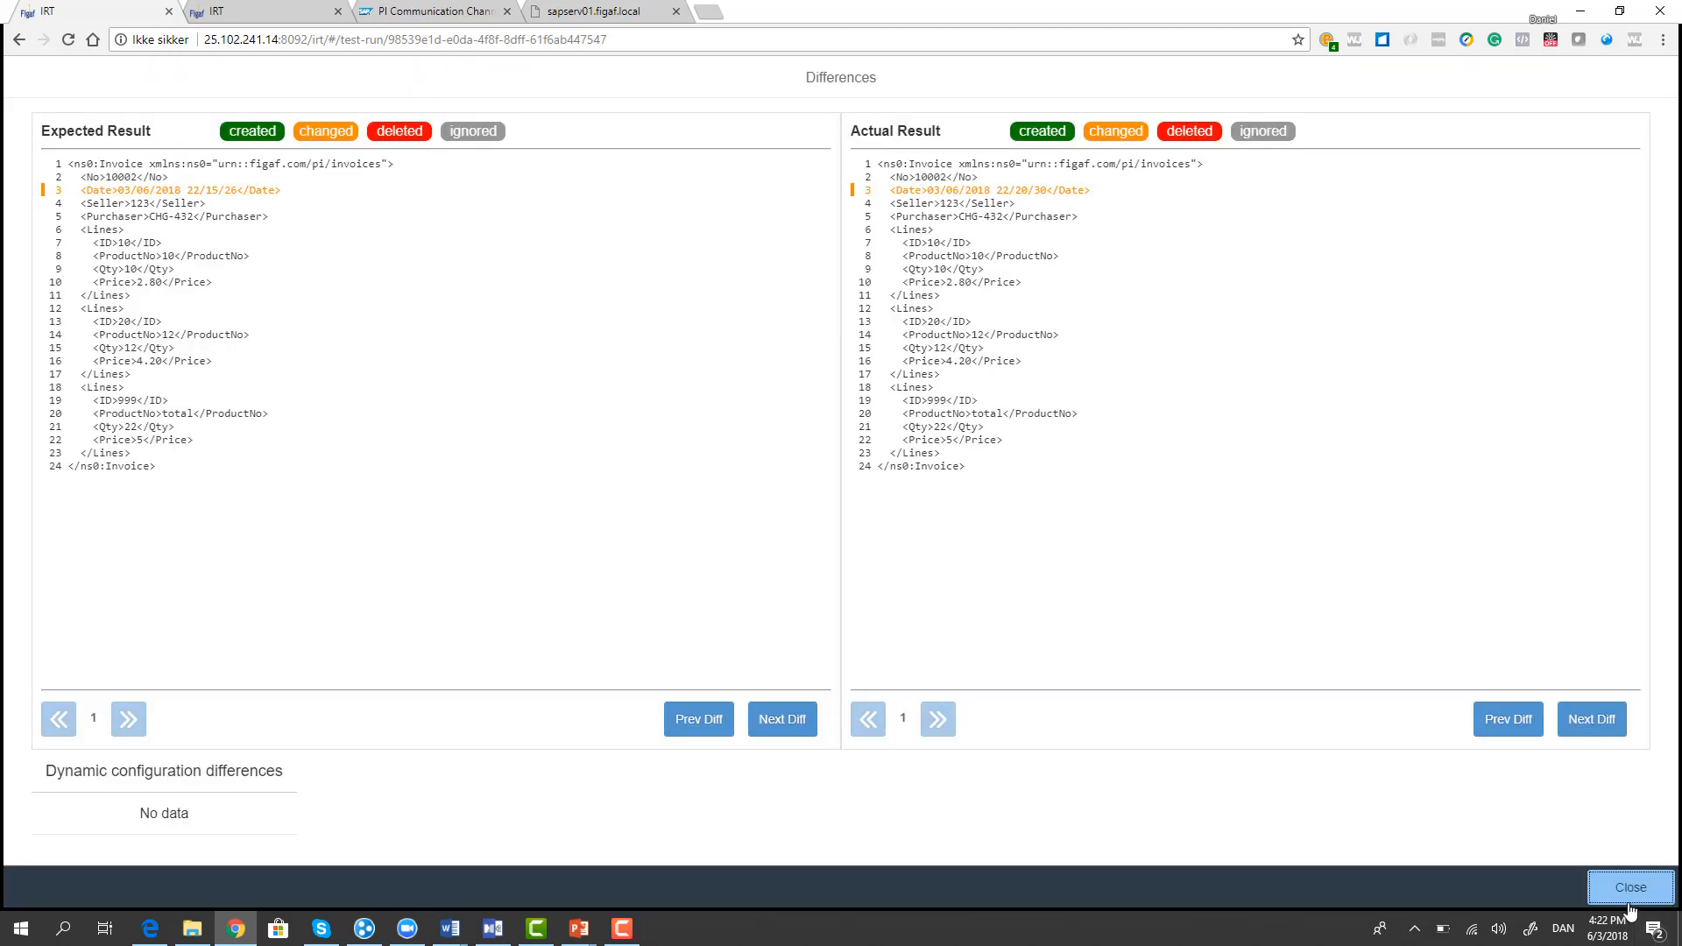
{"action": "left_click", "coordinate": [1630, 887]}
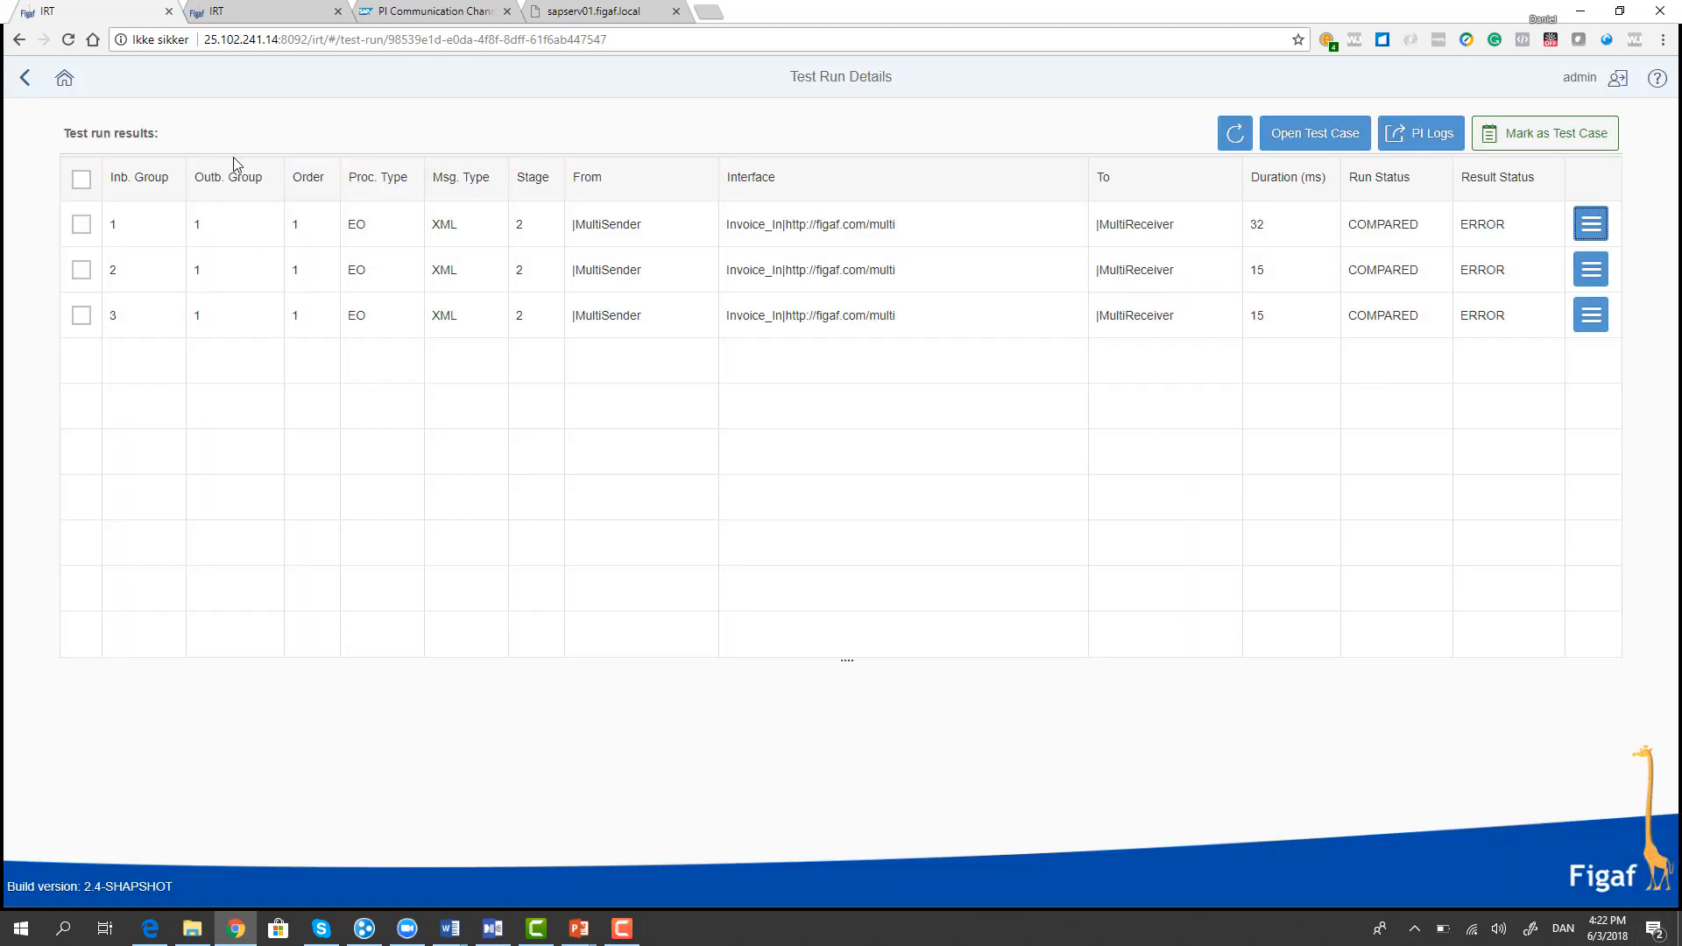
Return to the Invoice02_OA test case's testing results and run the test case again
{"action": "left_click", "coordinate": [29, 81]}
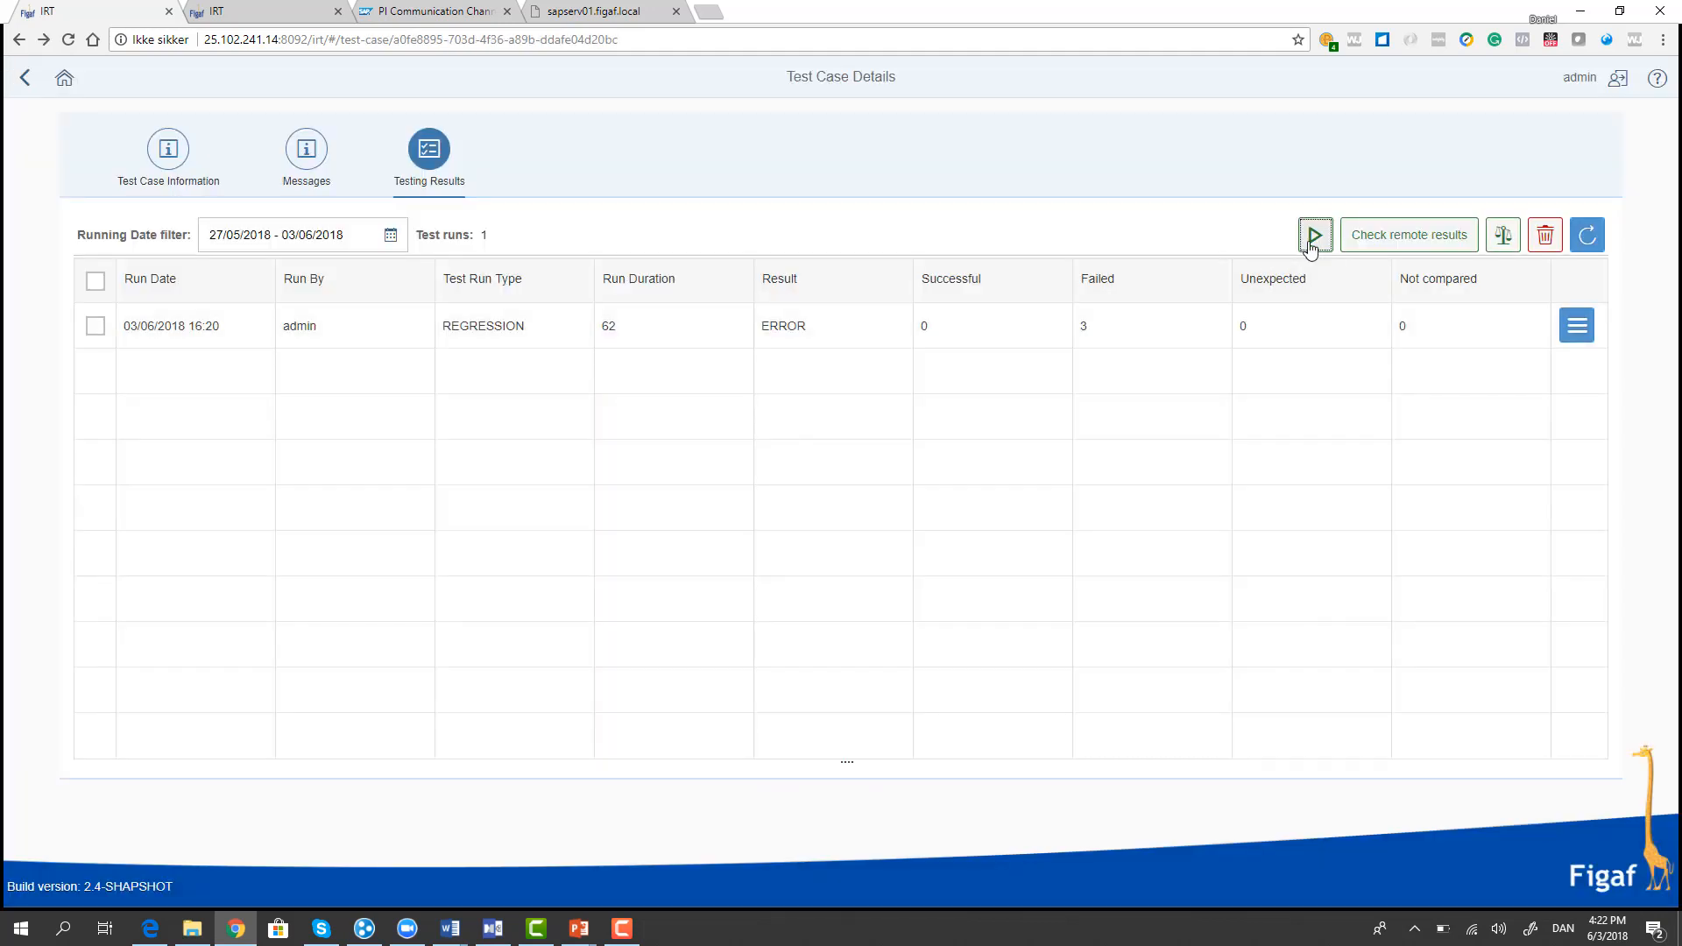
{"action": "left_click", "coordinate": [1314, 236]}
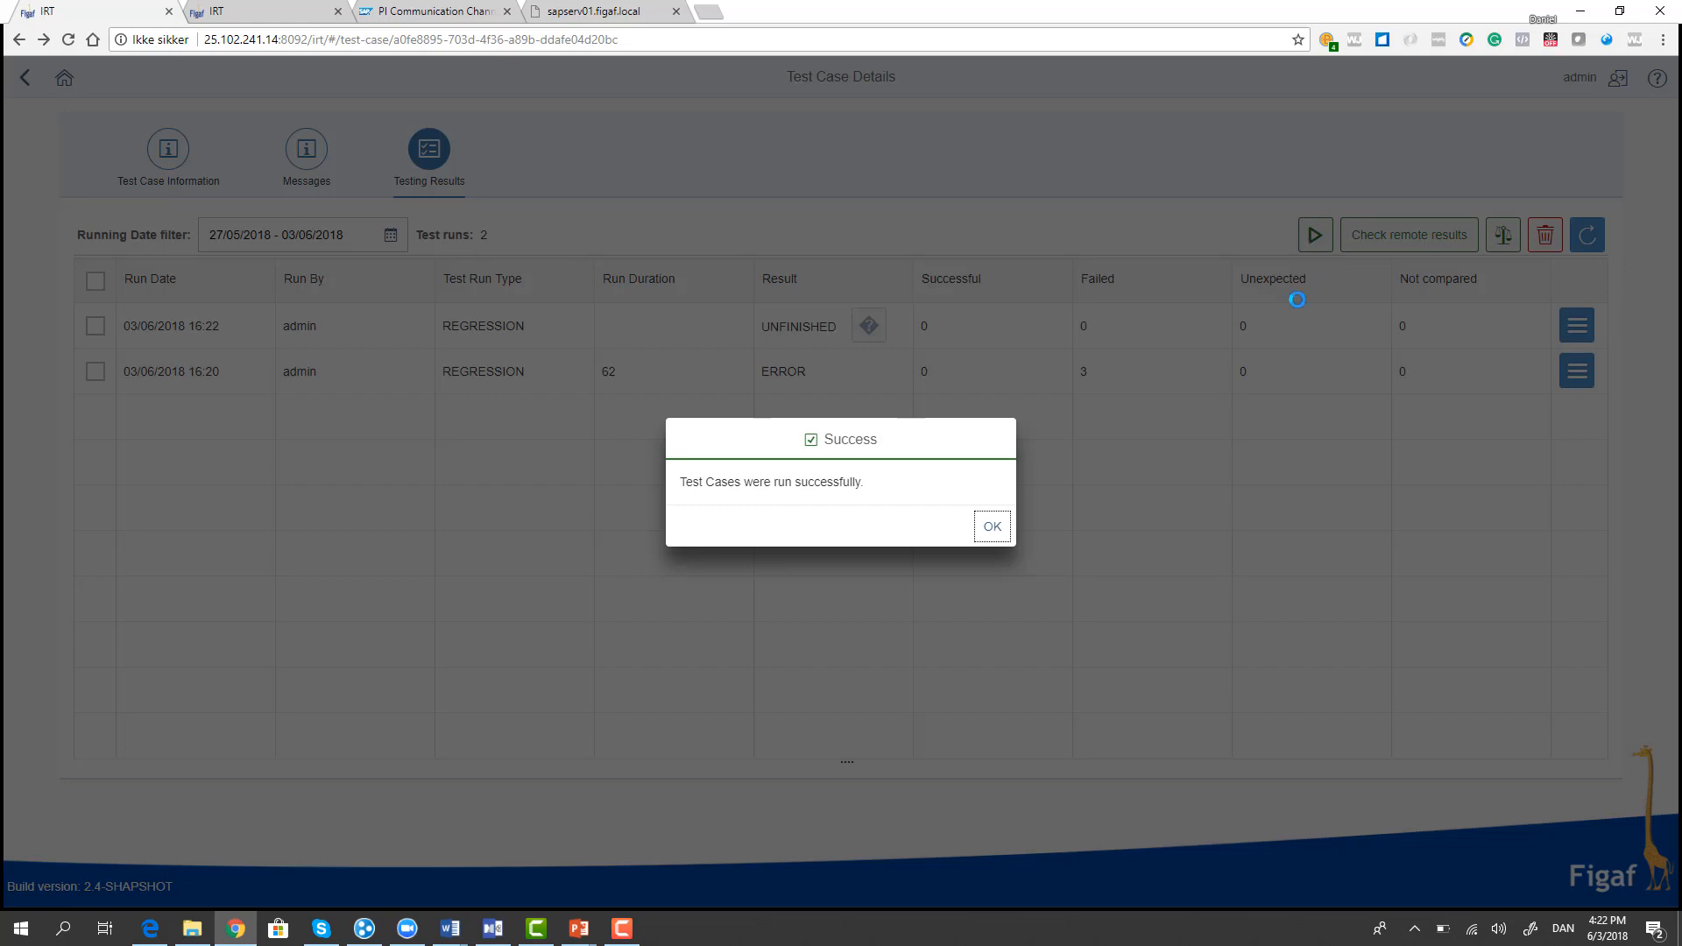
{"action": "left_click", "coordinate": [992, 527]}
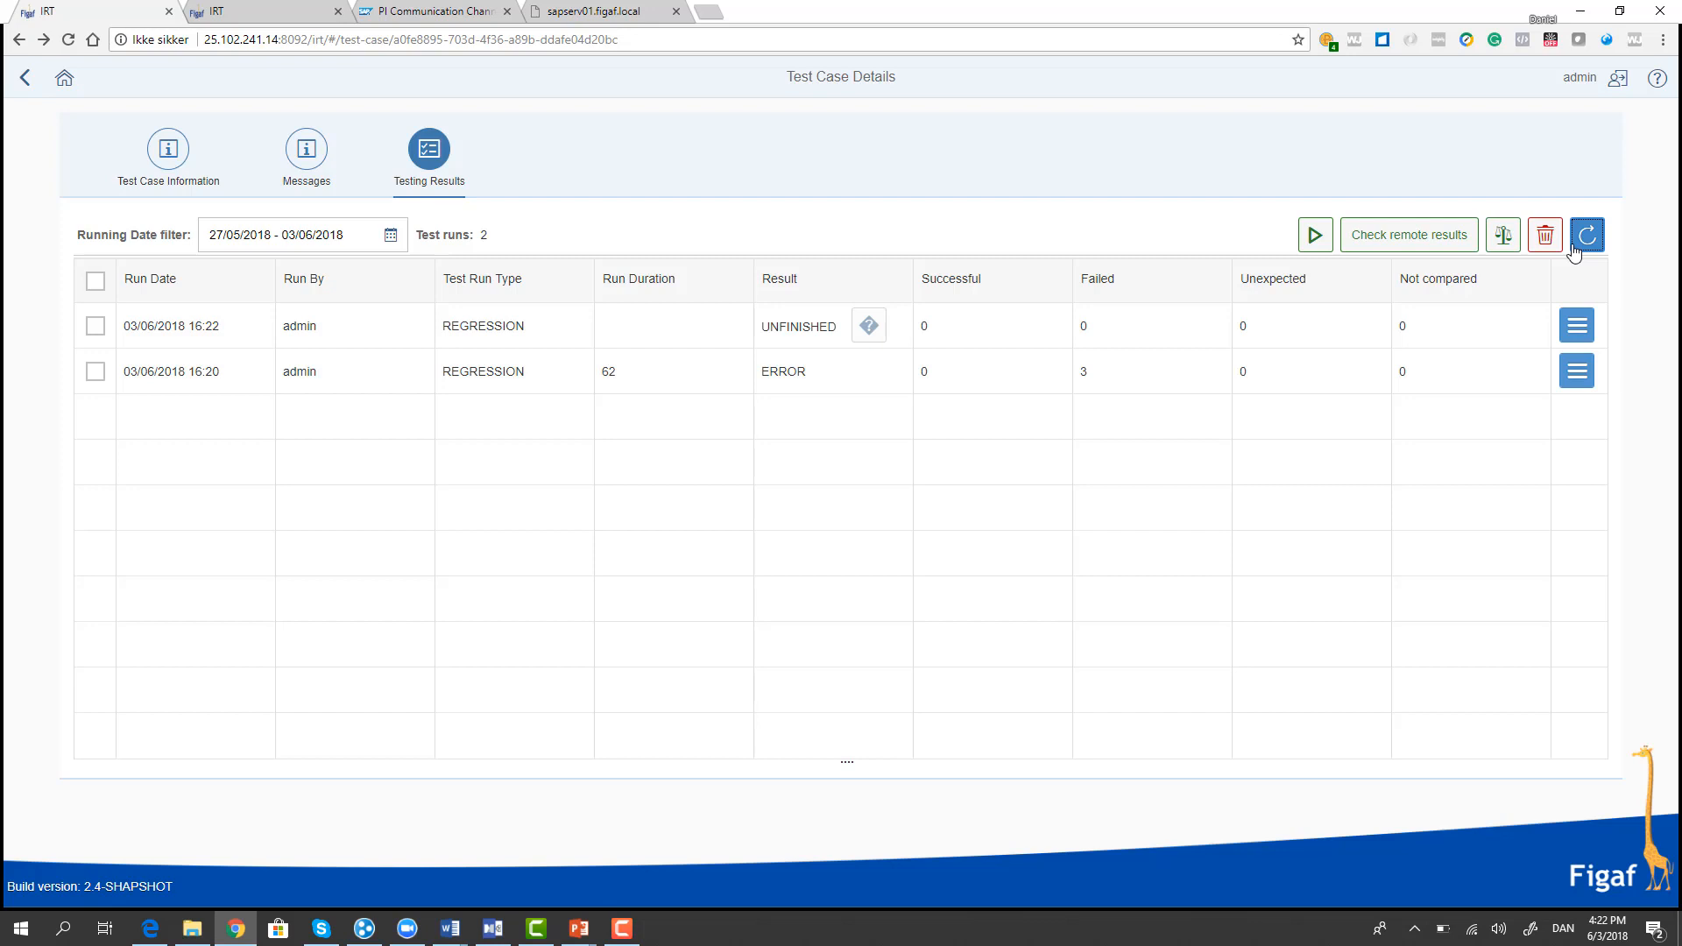
{"action": "left_click", "coordinate": [624, 929]}
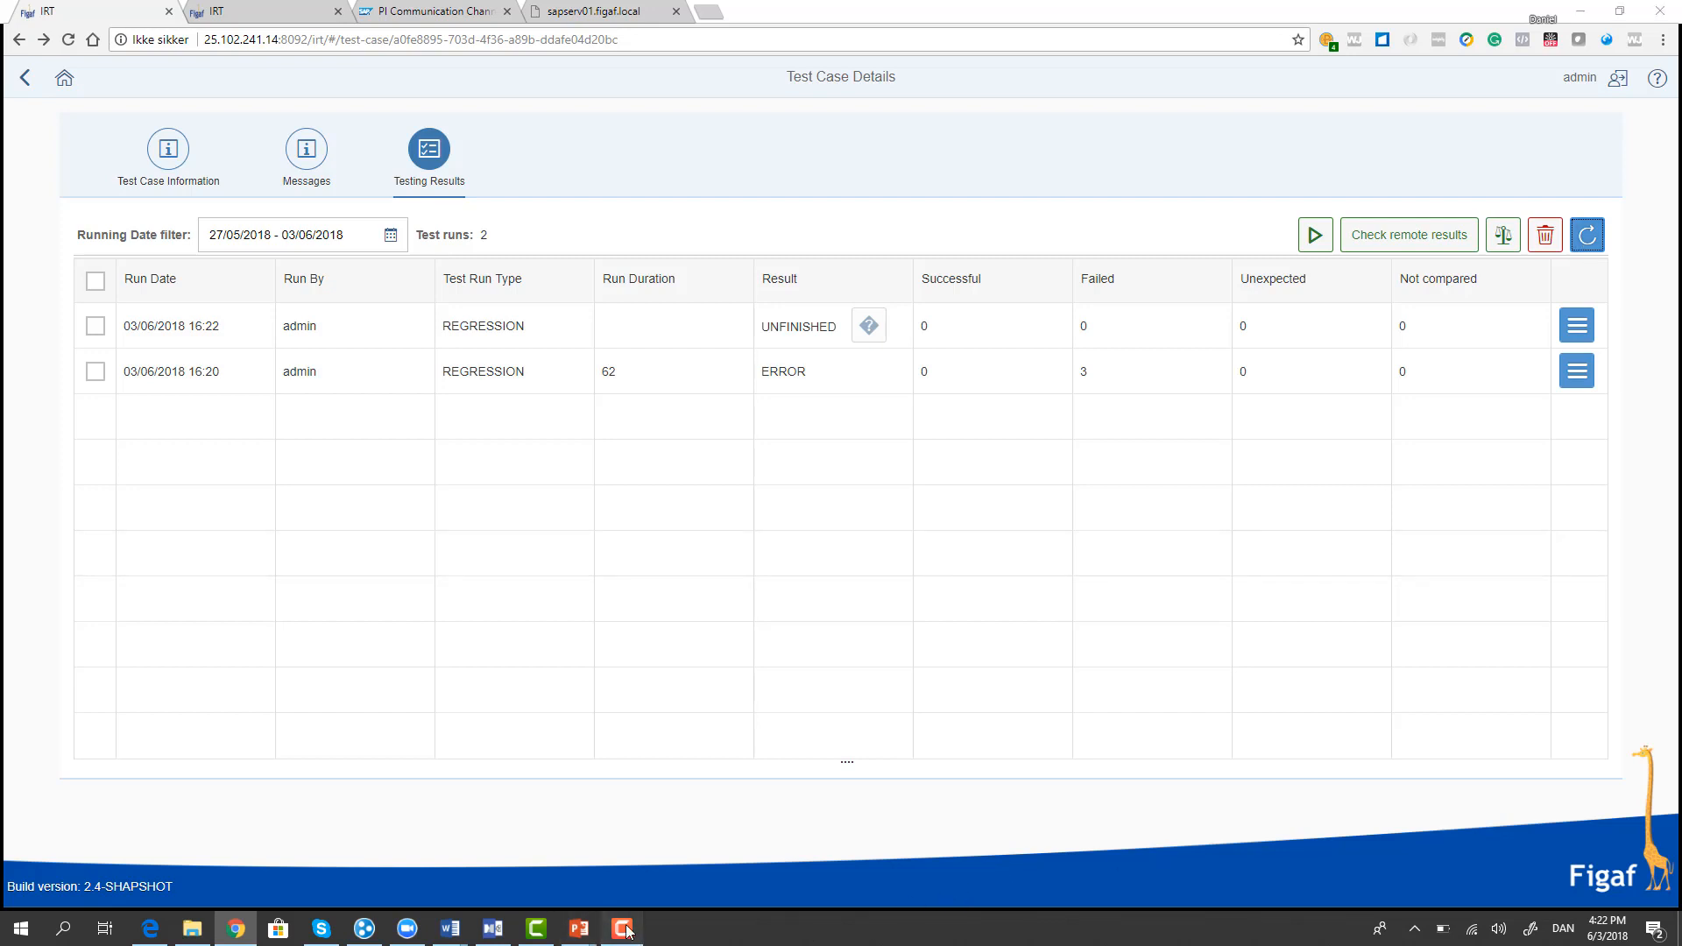
{"action": "left_click", "coordinate": [1574, 844]}
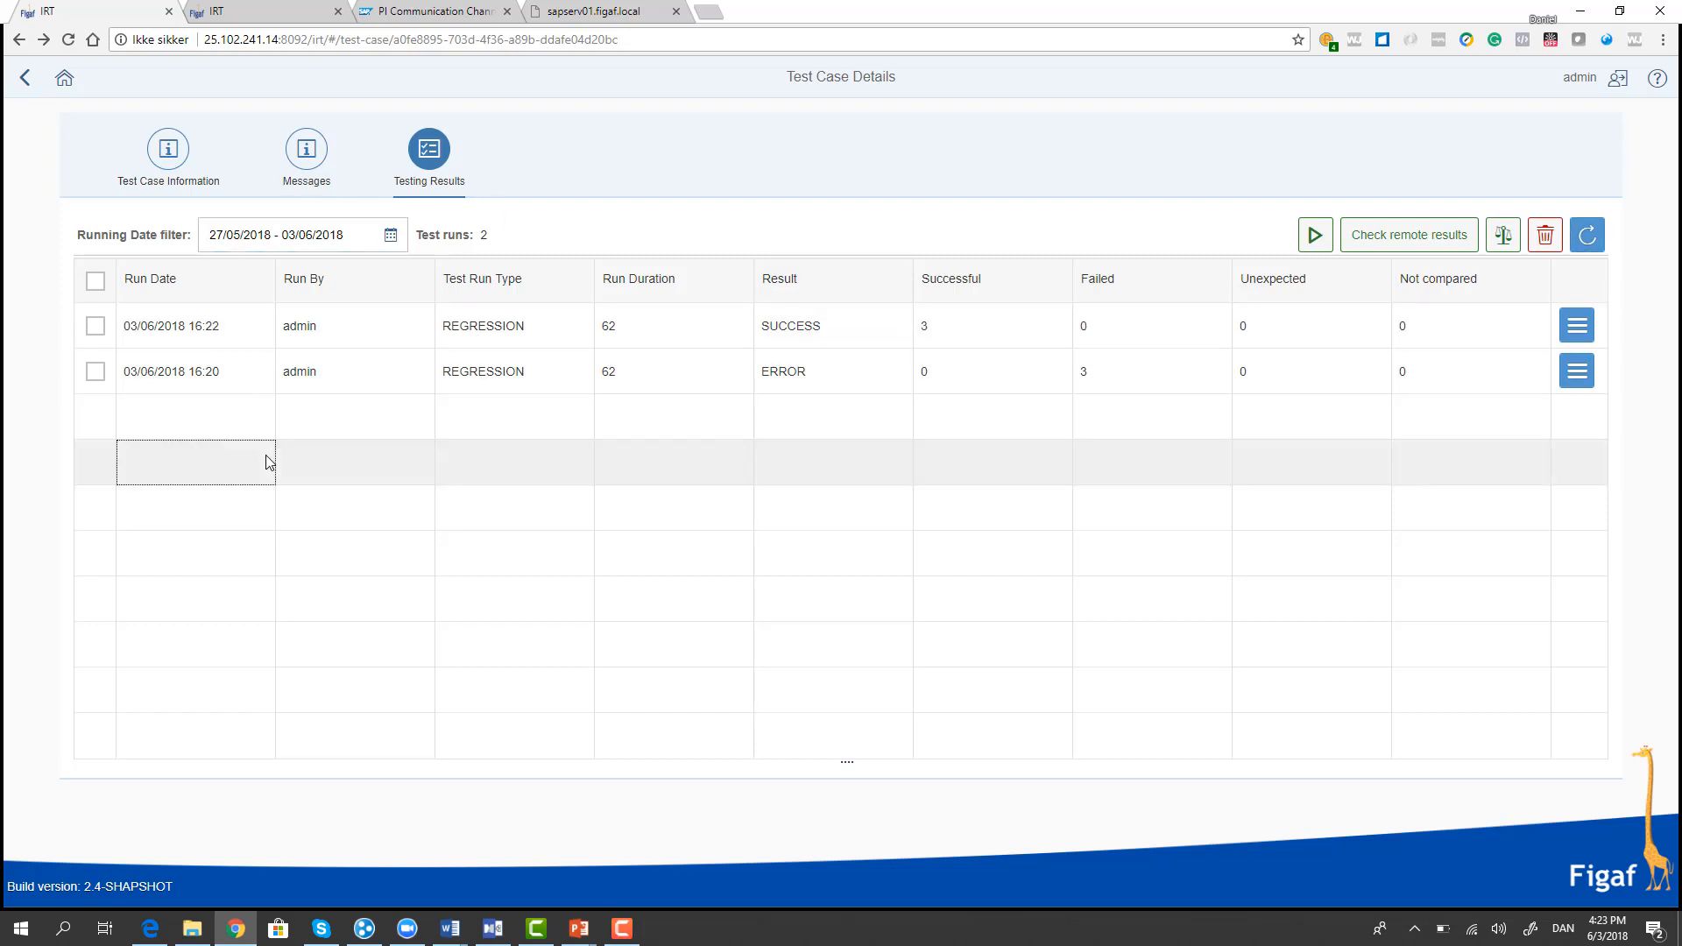
Switch to the PowerPoint slide show and advance to the Future development slide
{"action": "key", "text": "alt+Tab"}
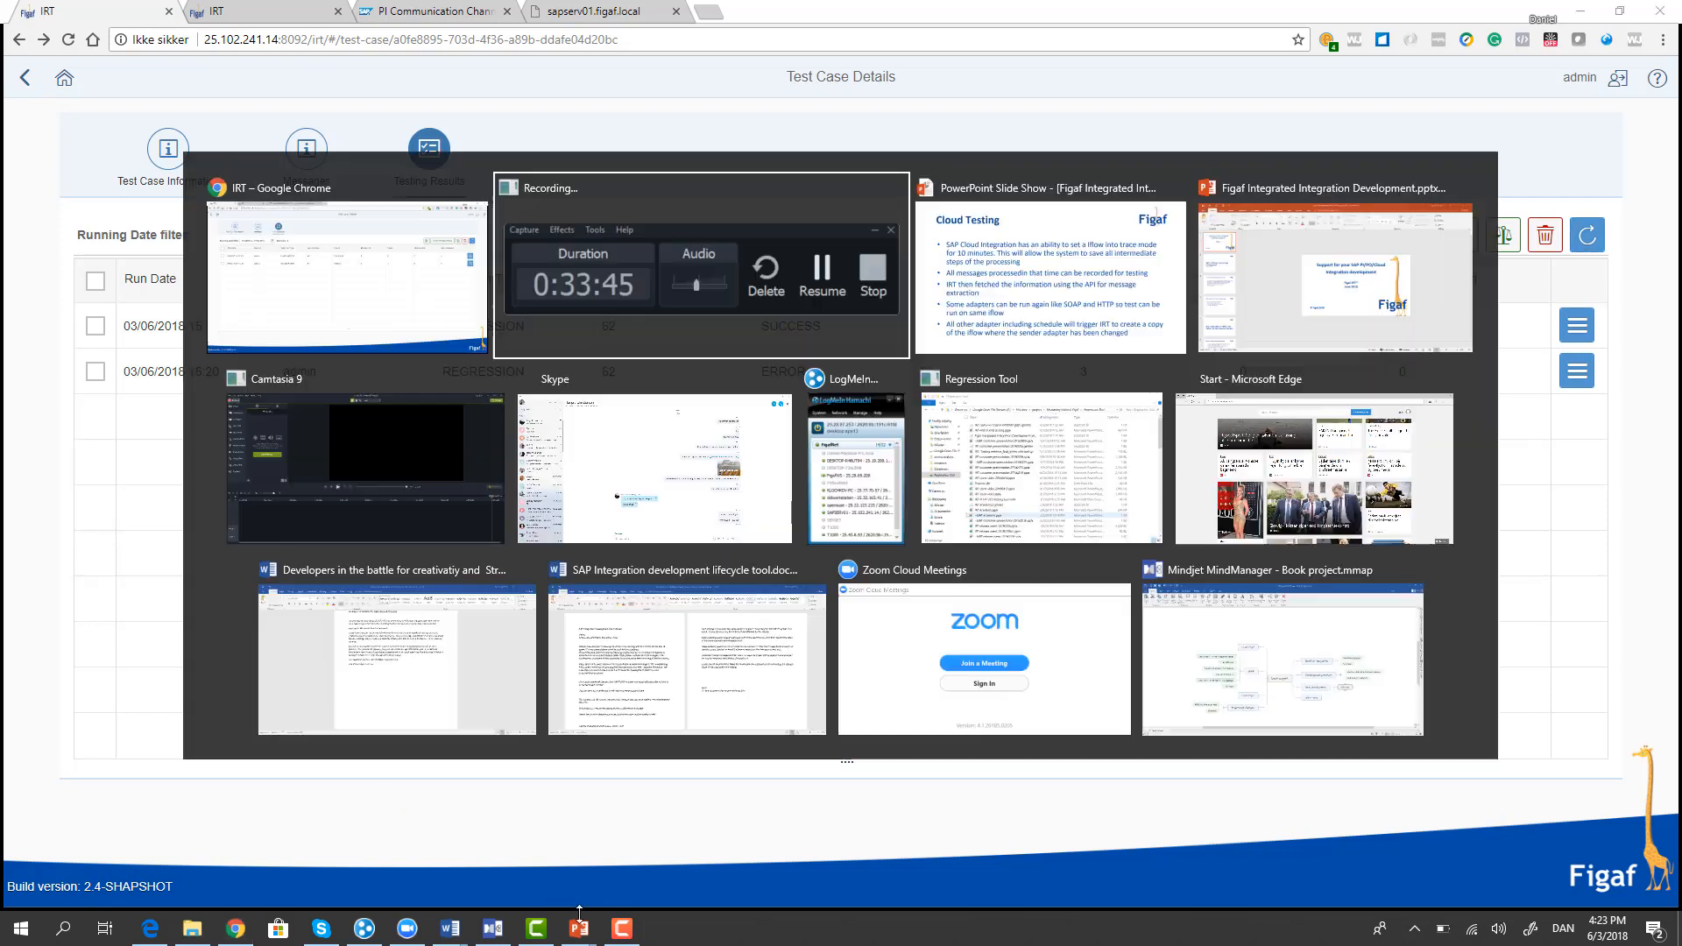
{"action": "key", "text": "Right"}
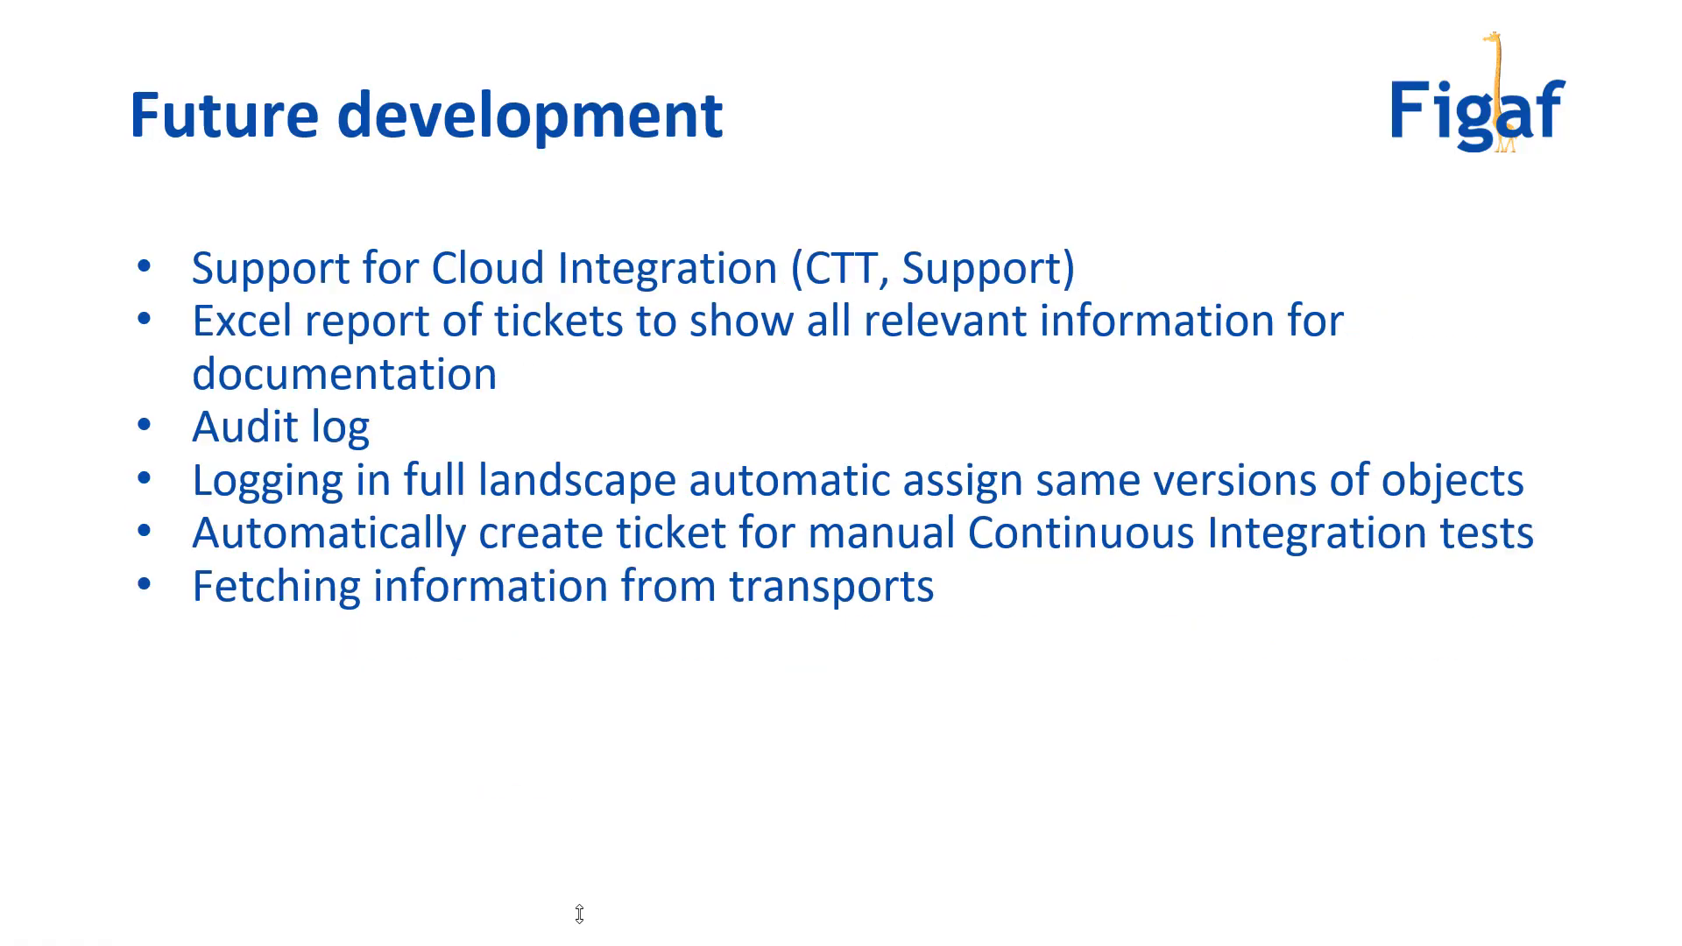